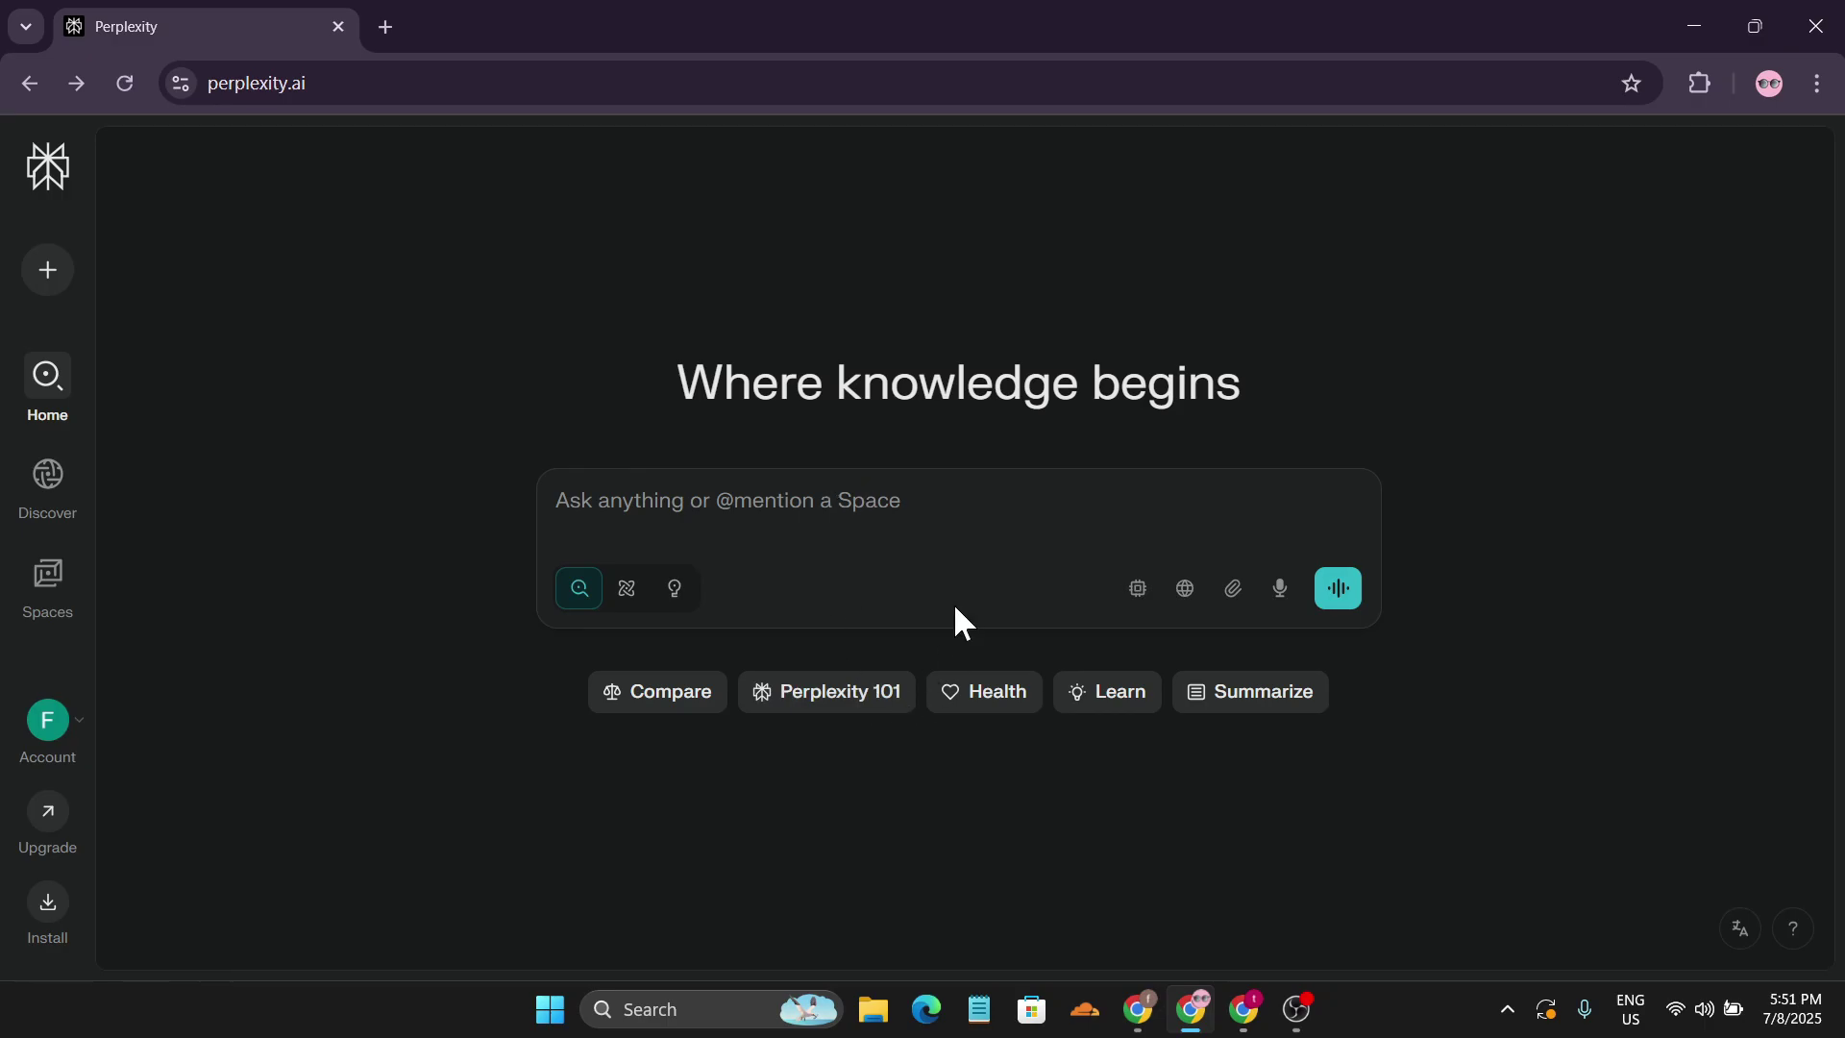
Open perplexity.ai from the Google results, sign in with Google, and focus the question box
{"action": "left_click", "coordinate": [1244, 1009]}
{"action": "left_click_drag", "start_coordinate": [338, 184], "coordinate": [278, 184]}
{"action": "left_click", "coordinate": [375, 195]}
{"action": "left_click", "coordinate": [84, 269]}
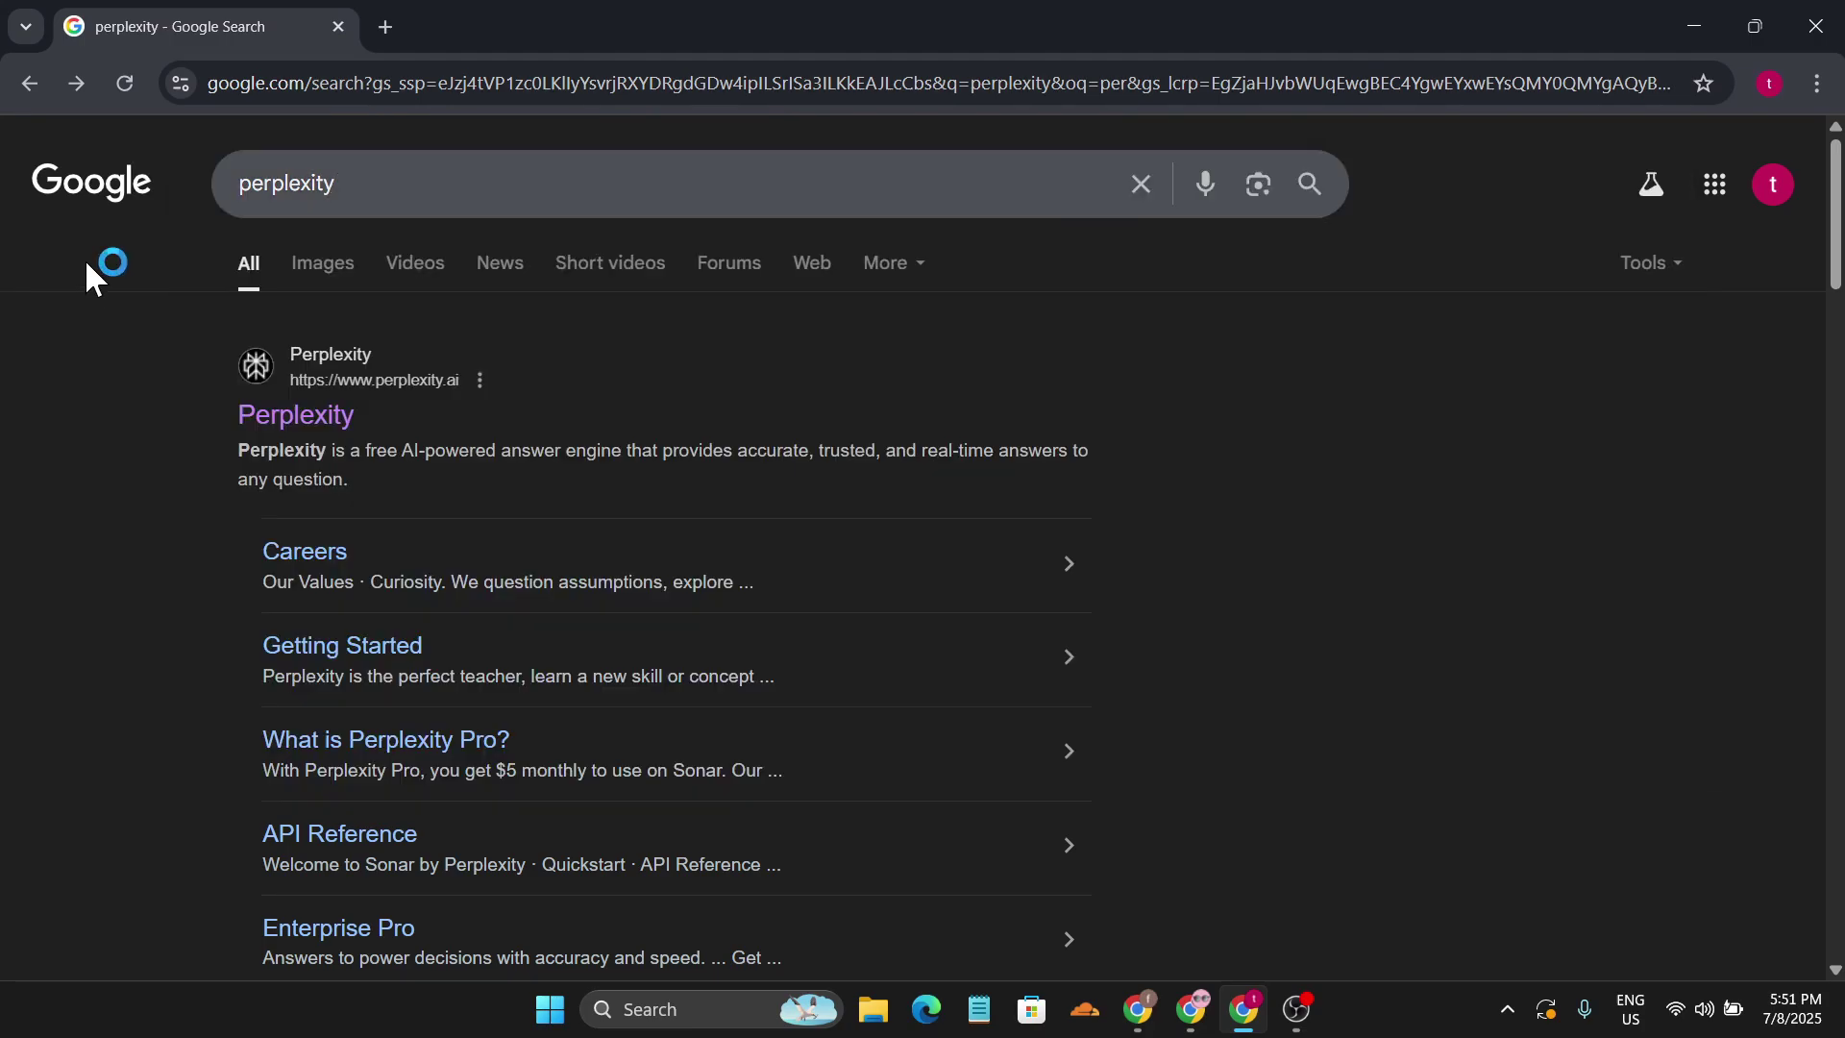
{"action": "left_click", "coordinate": [329, 420]}
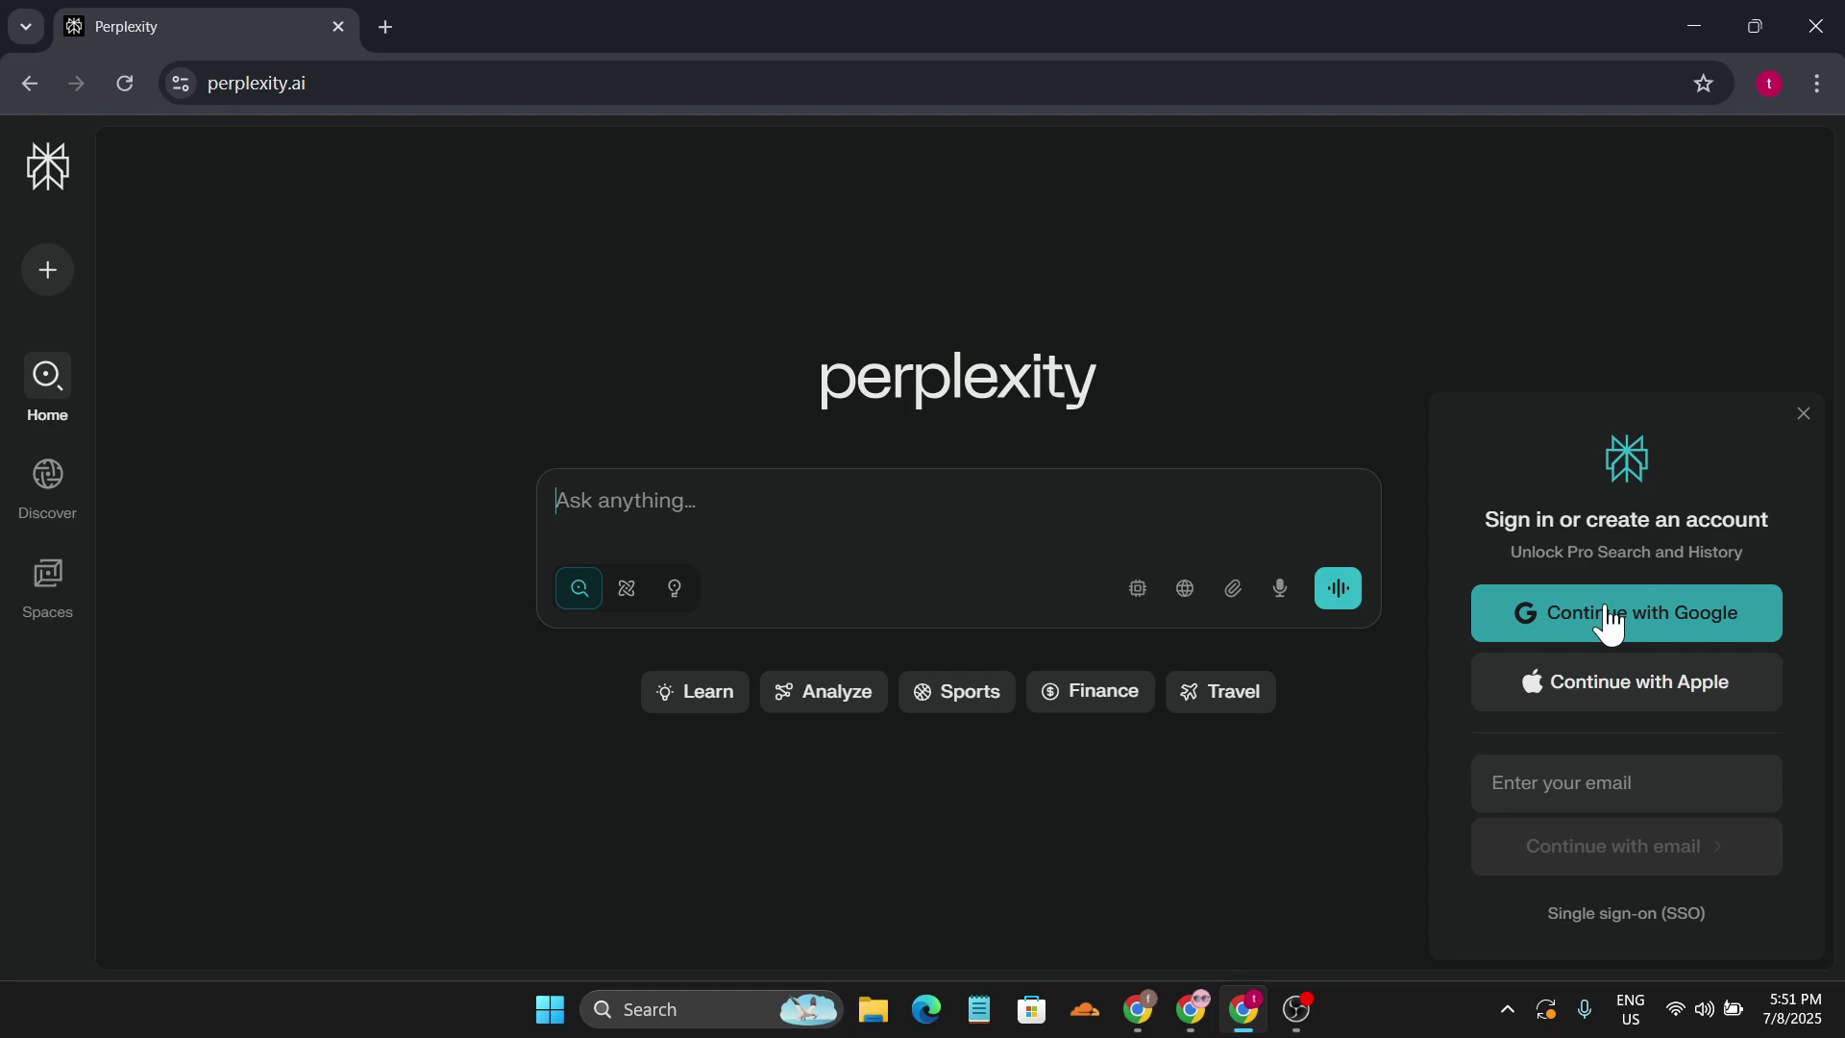
{"action": "left_click", "coordinate": [1610, 615]}
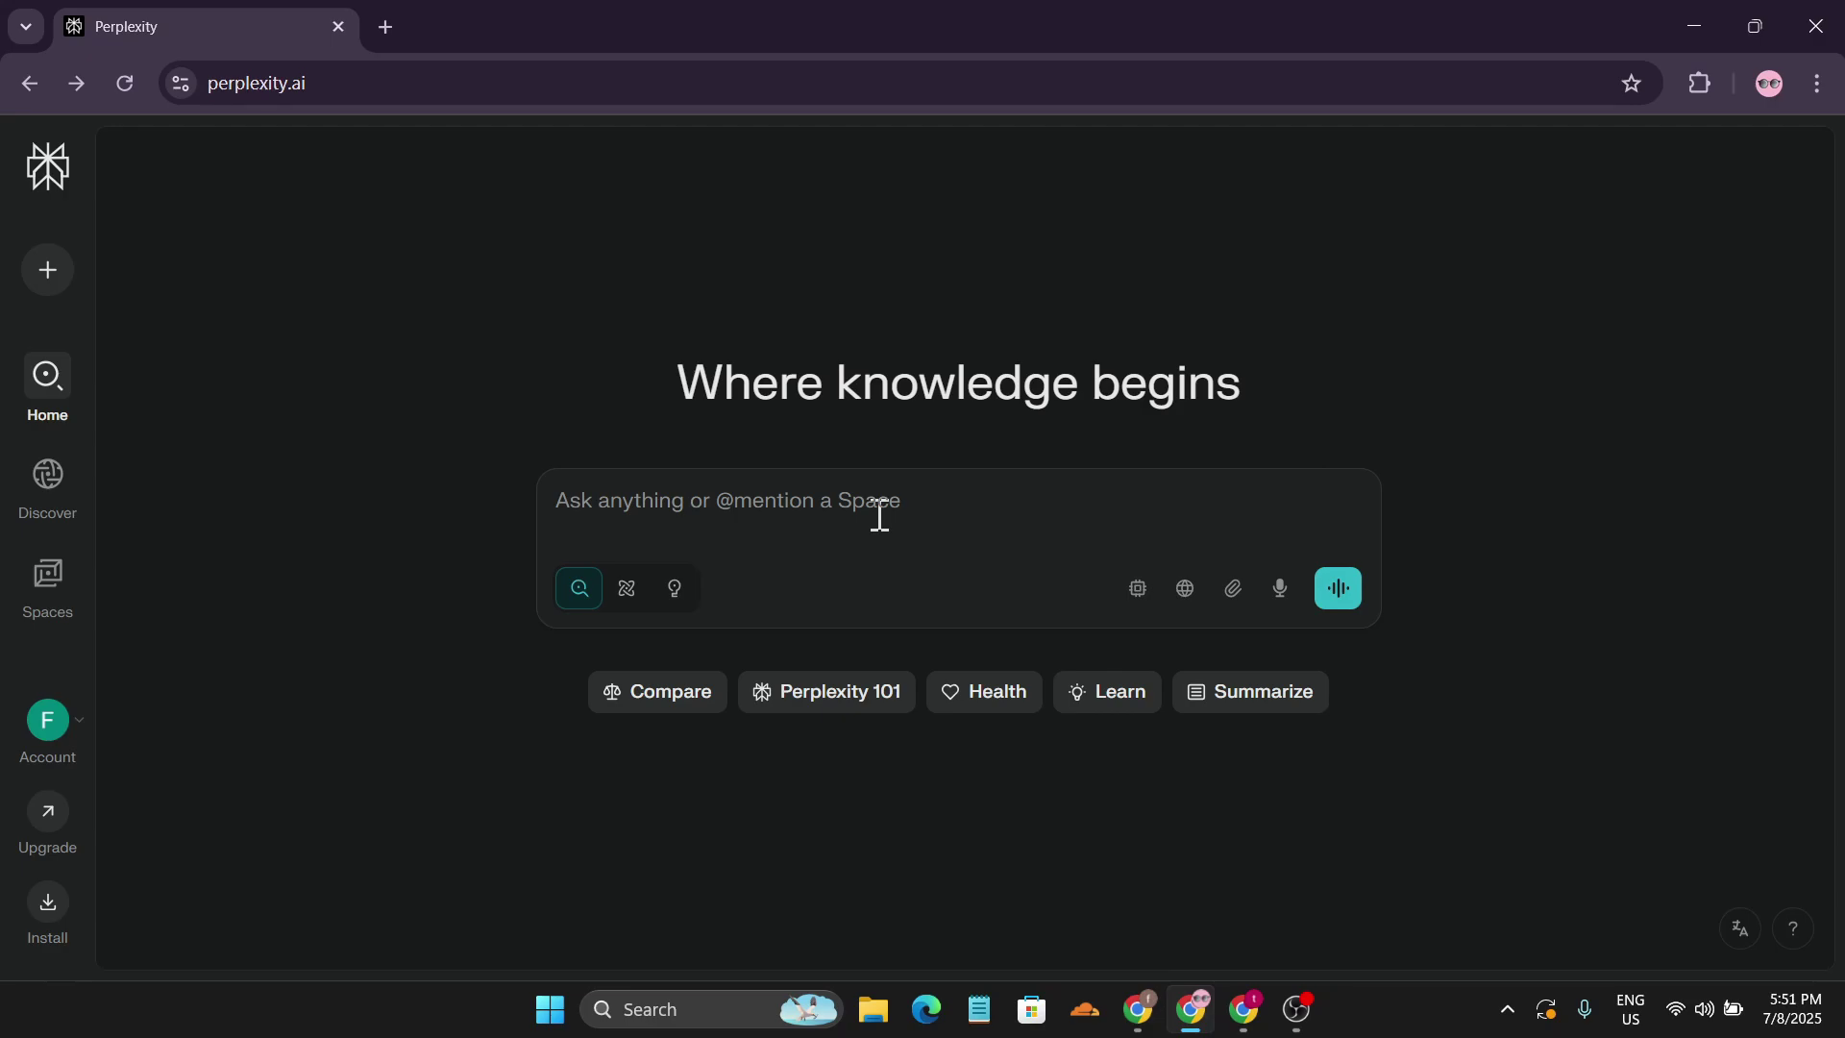
{"action": "left_click", "coordinate": [714, 519]}
Type 'how lava' and run the 'how lava lamps work' suggestion
{"action": "type", "text": "how"}
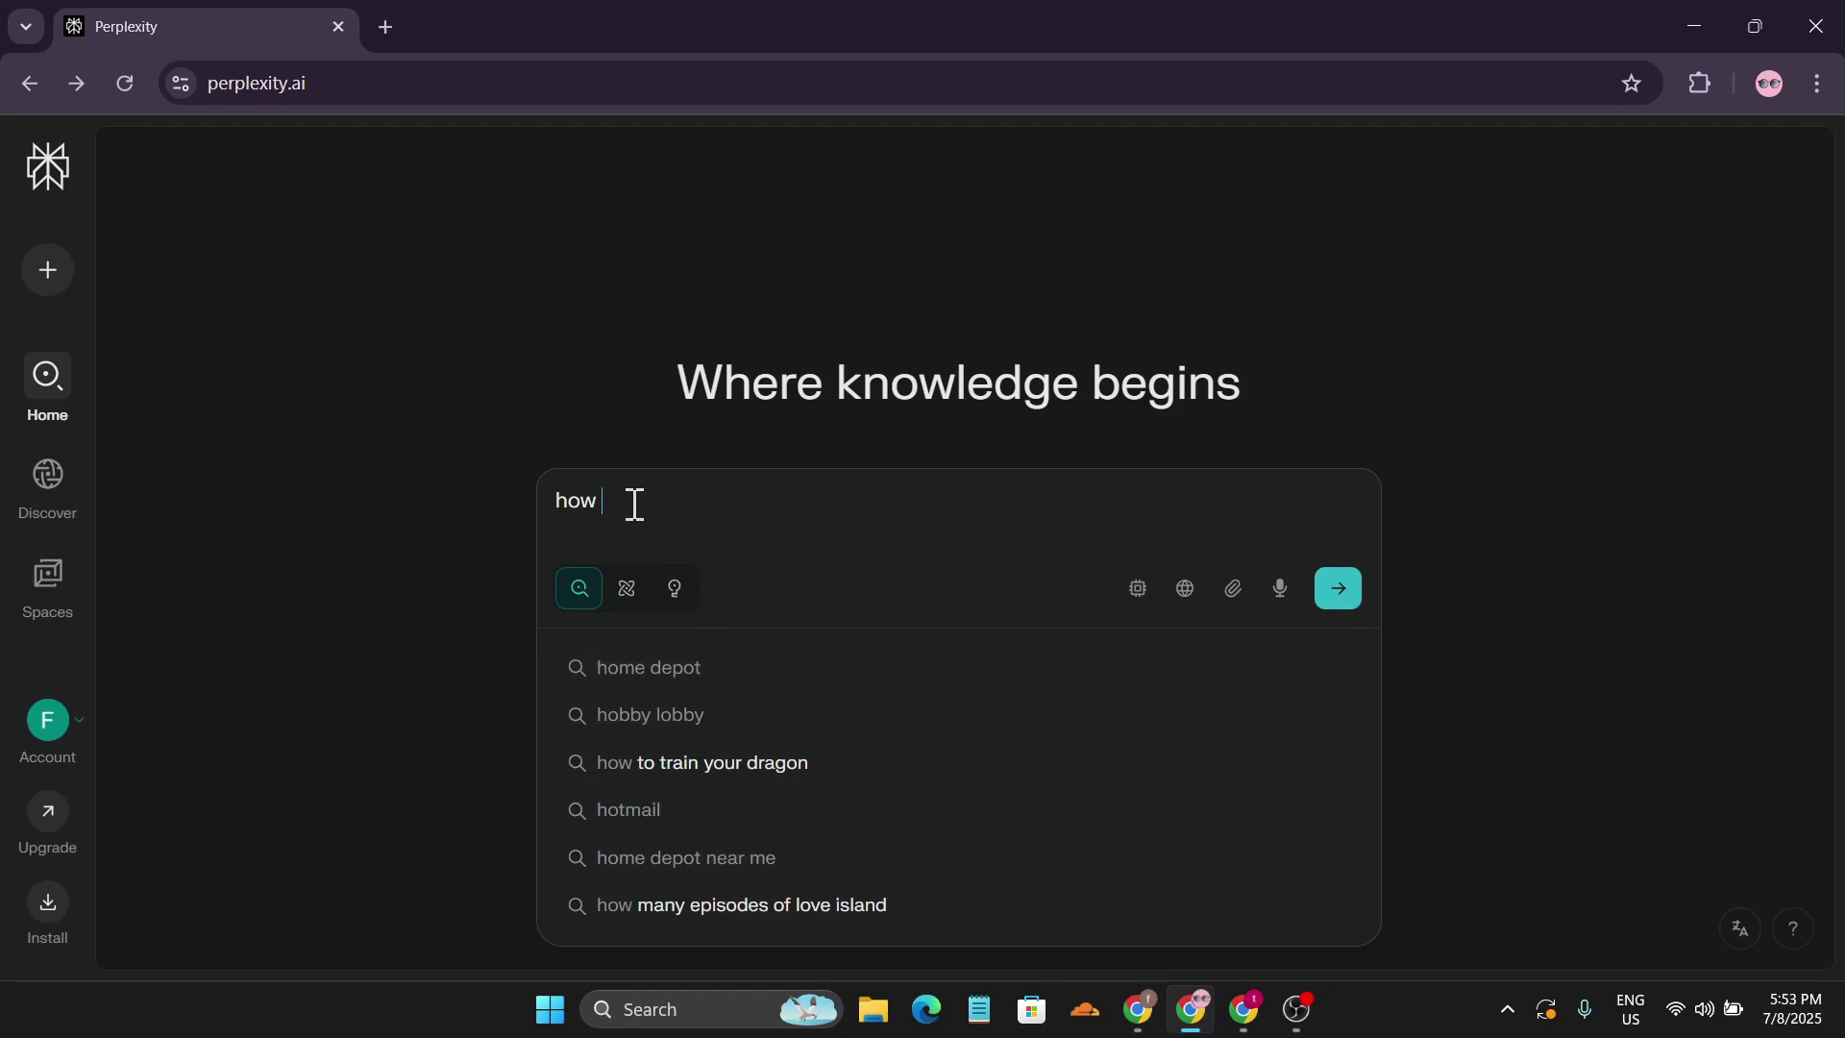
{"action": "type", "text": "lava"}
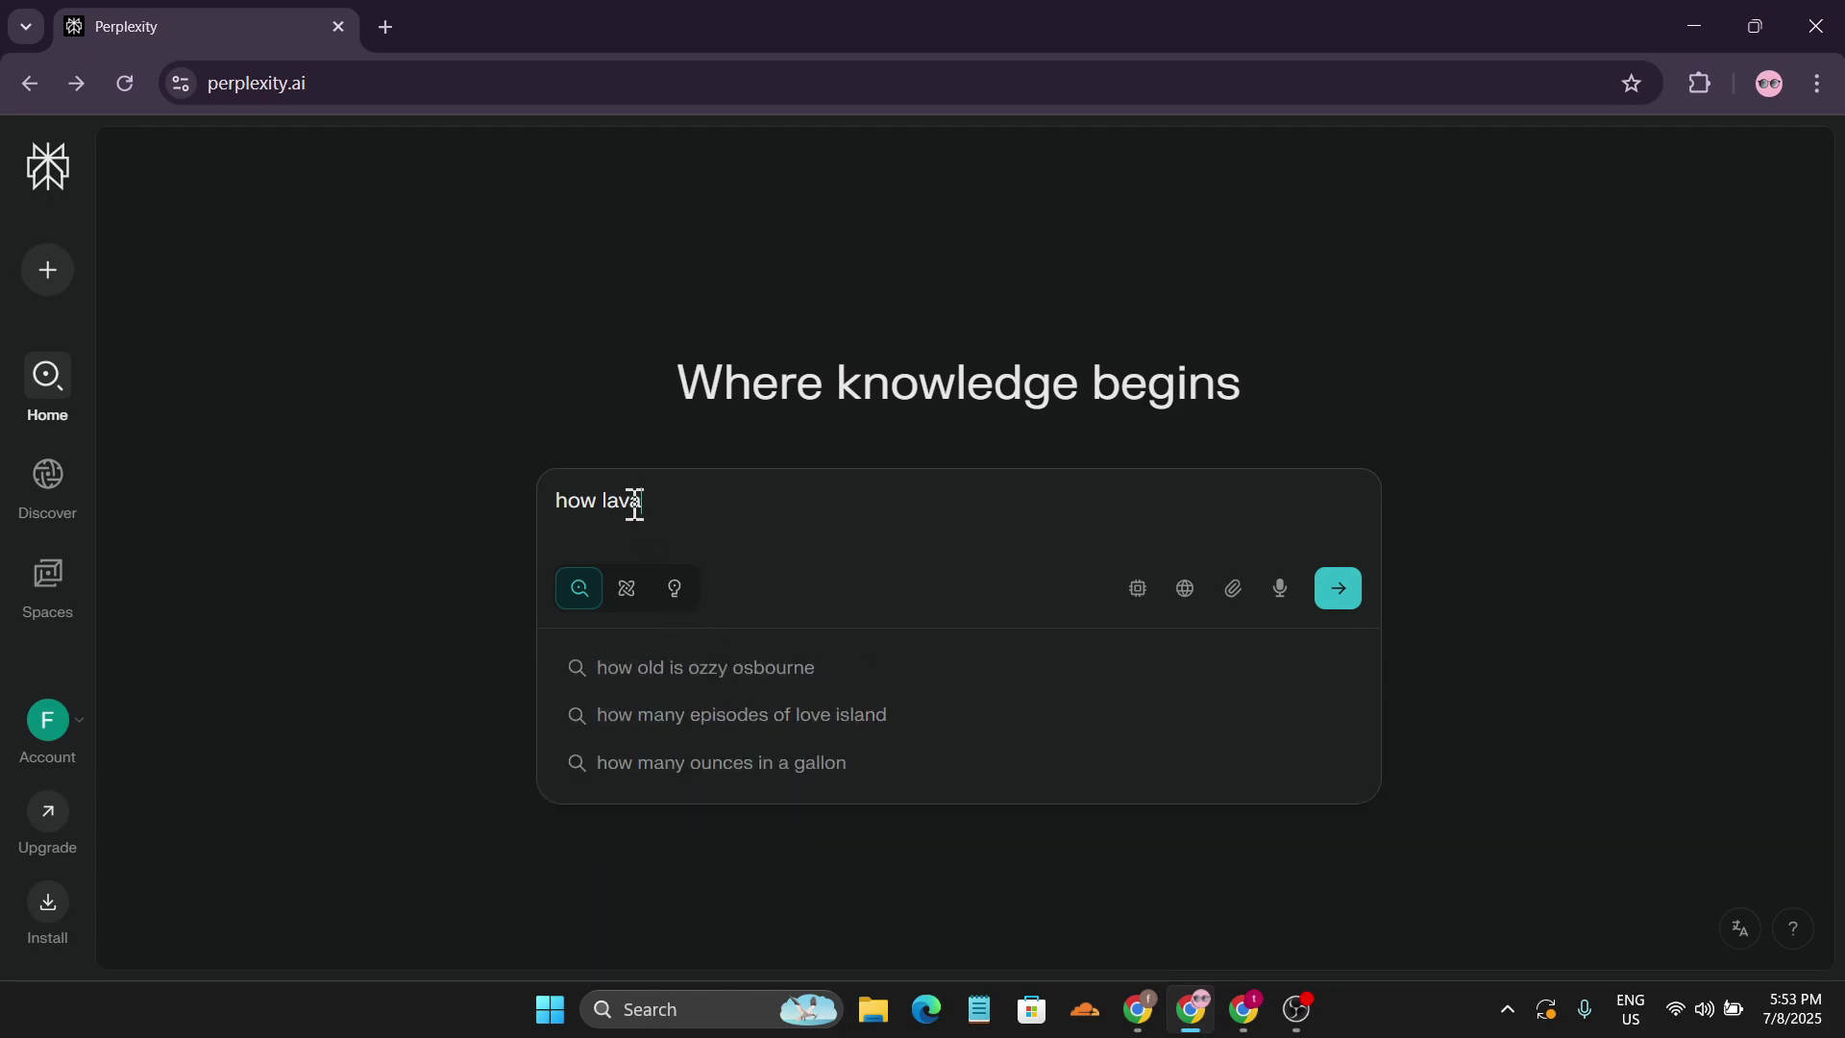
{"action": "left_click", "coordinate": [735, 673]}
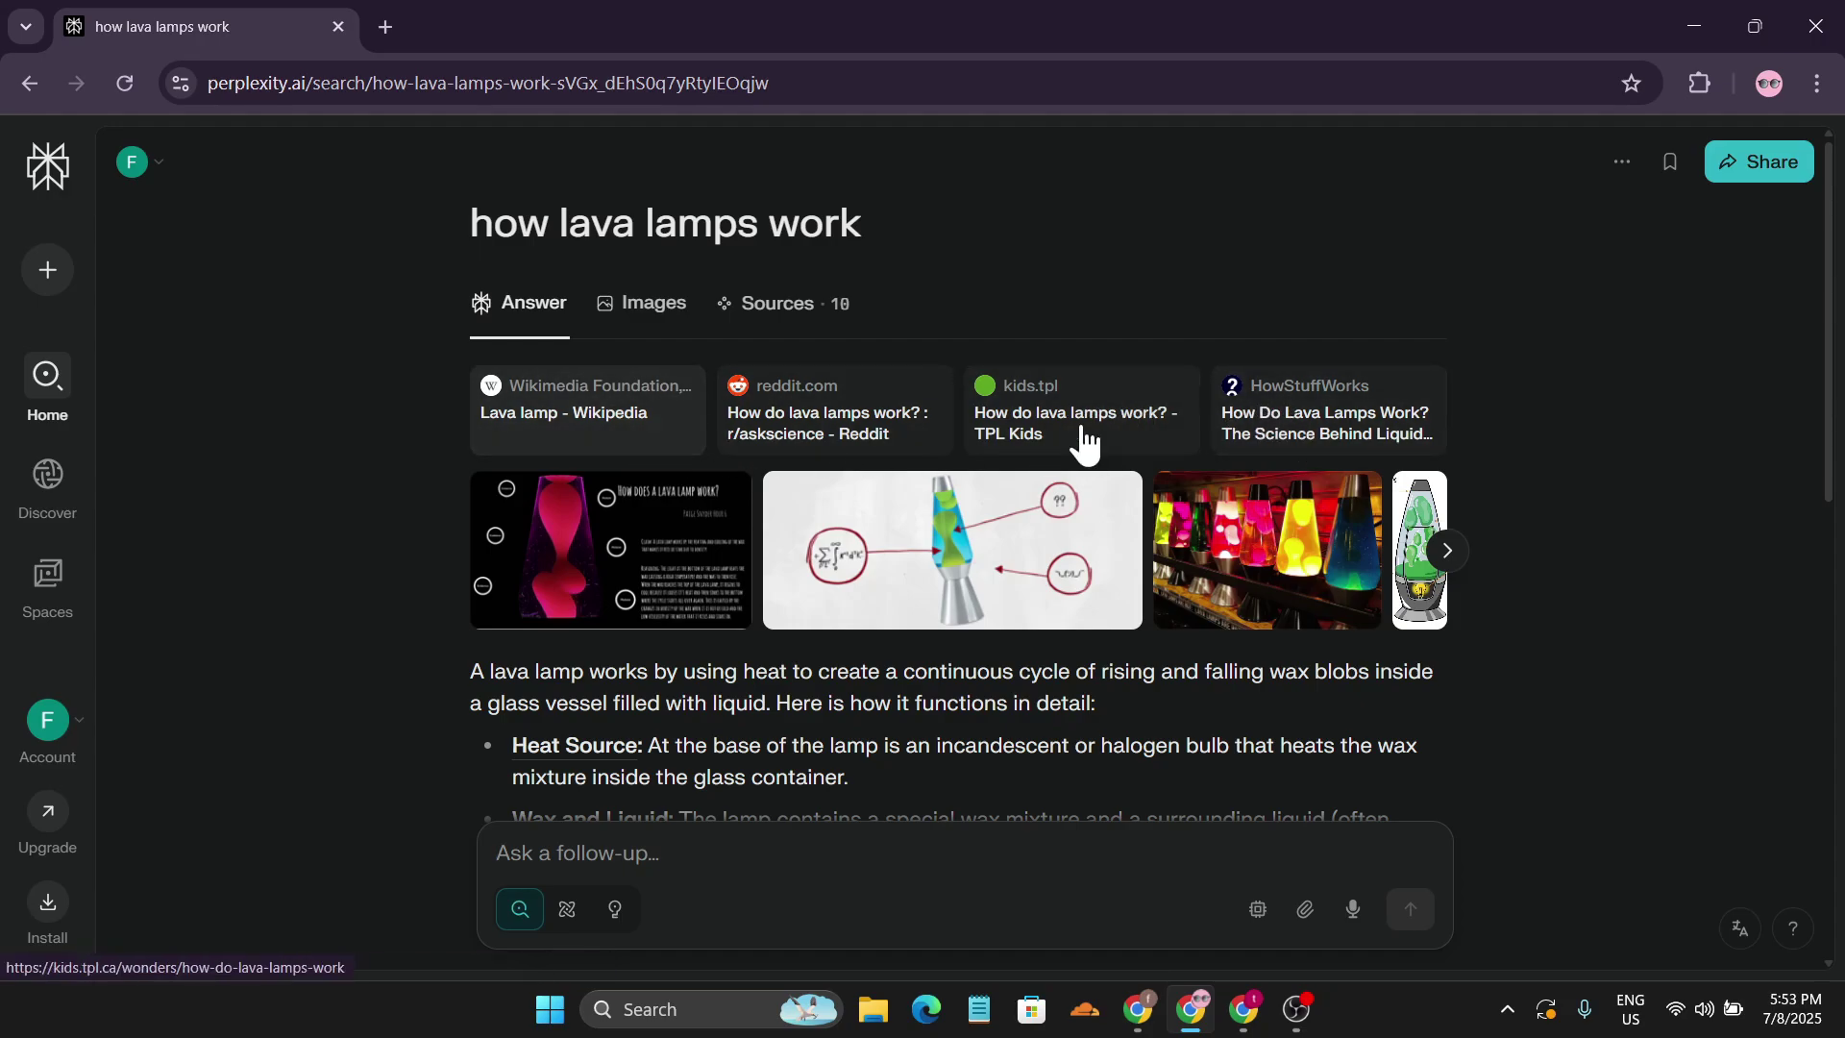
Skim the lava lamp answer, then browse all its related images
{"action": "scroll", "coordinate": [740, 509], "scroll_direction": "down", "scroll_amount": 3}
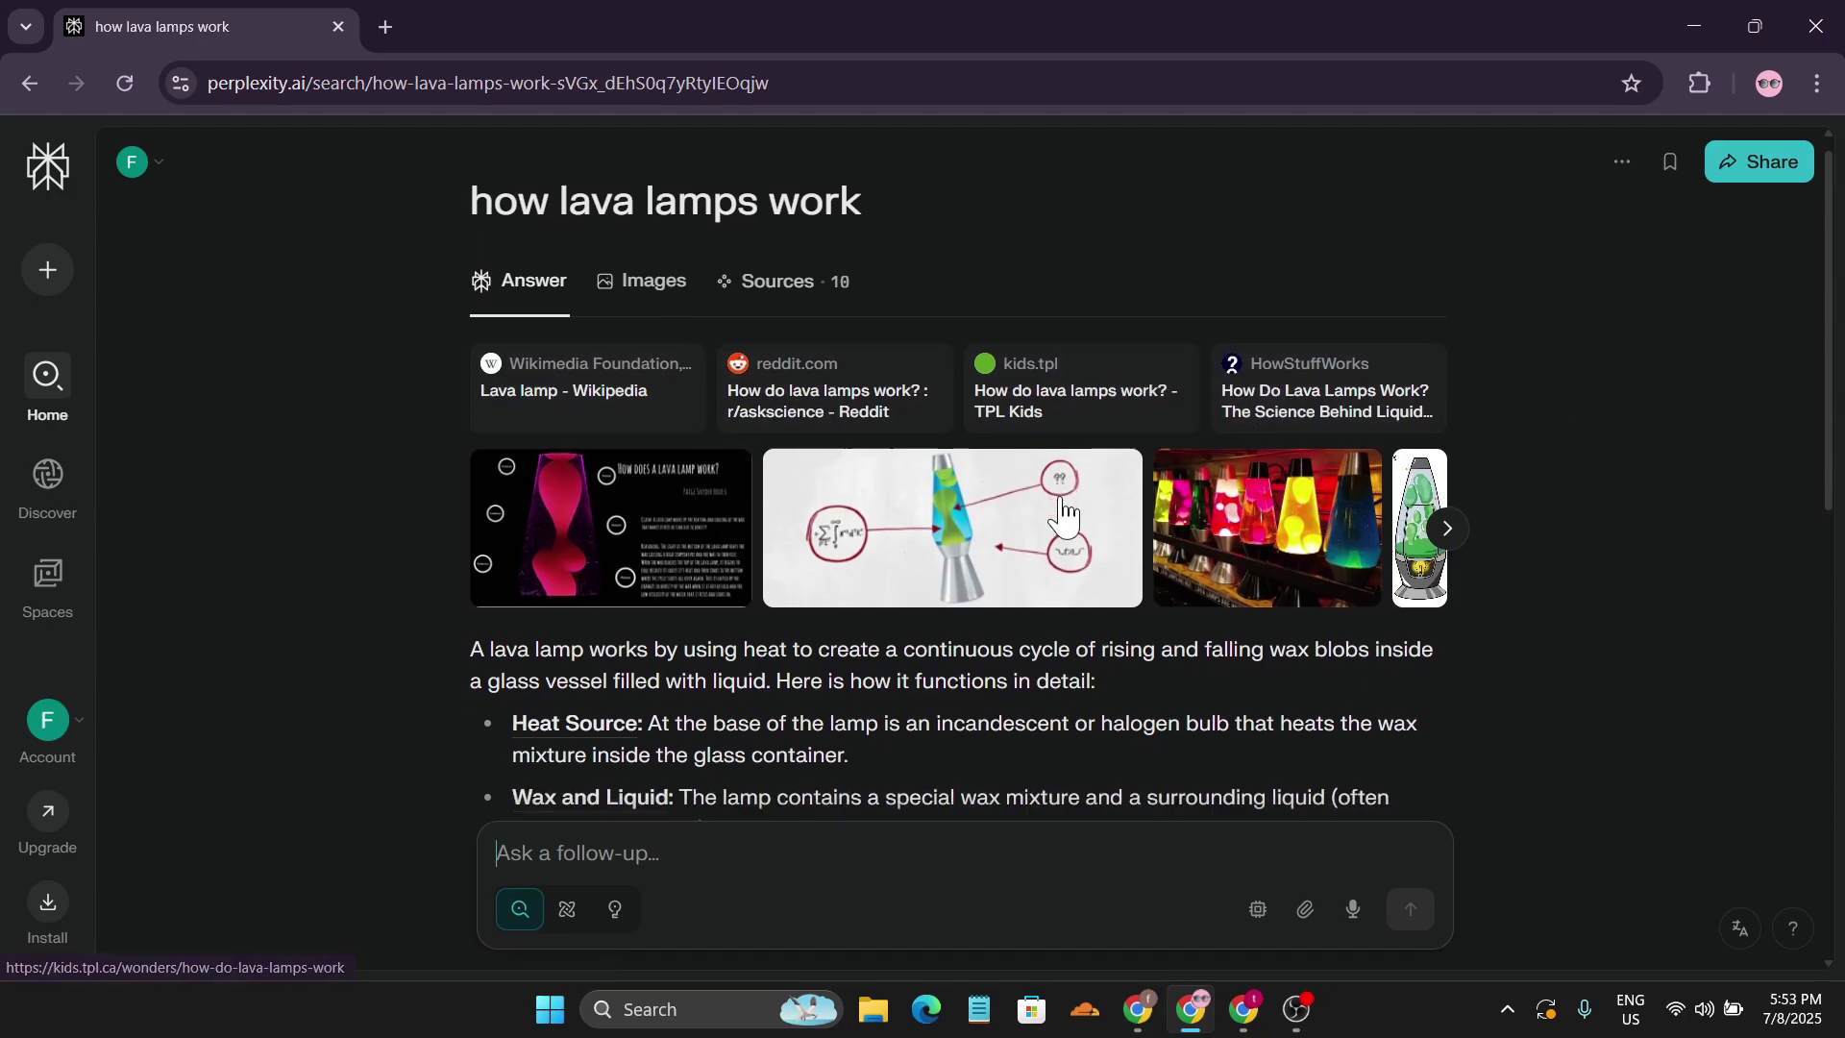
{"action": "scroll", "coordinate": [735, 495], "scroll_direction": "up", "scroll_amount": 3}
{"action": "scroll", "coordinate": [872, 532], "scroll_direction": "down", "scroll_amount": 6}
{"action": "scroll", "coordinate": [872, 533], "scroll_direction": "up", "scroll_amount": 4}
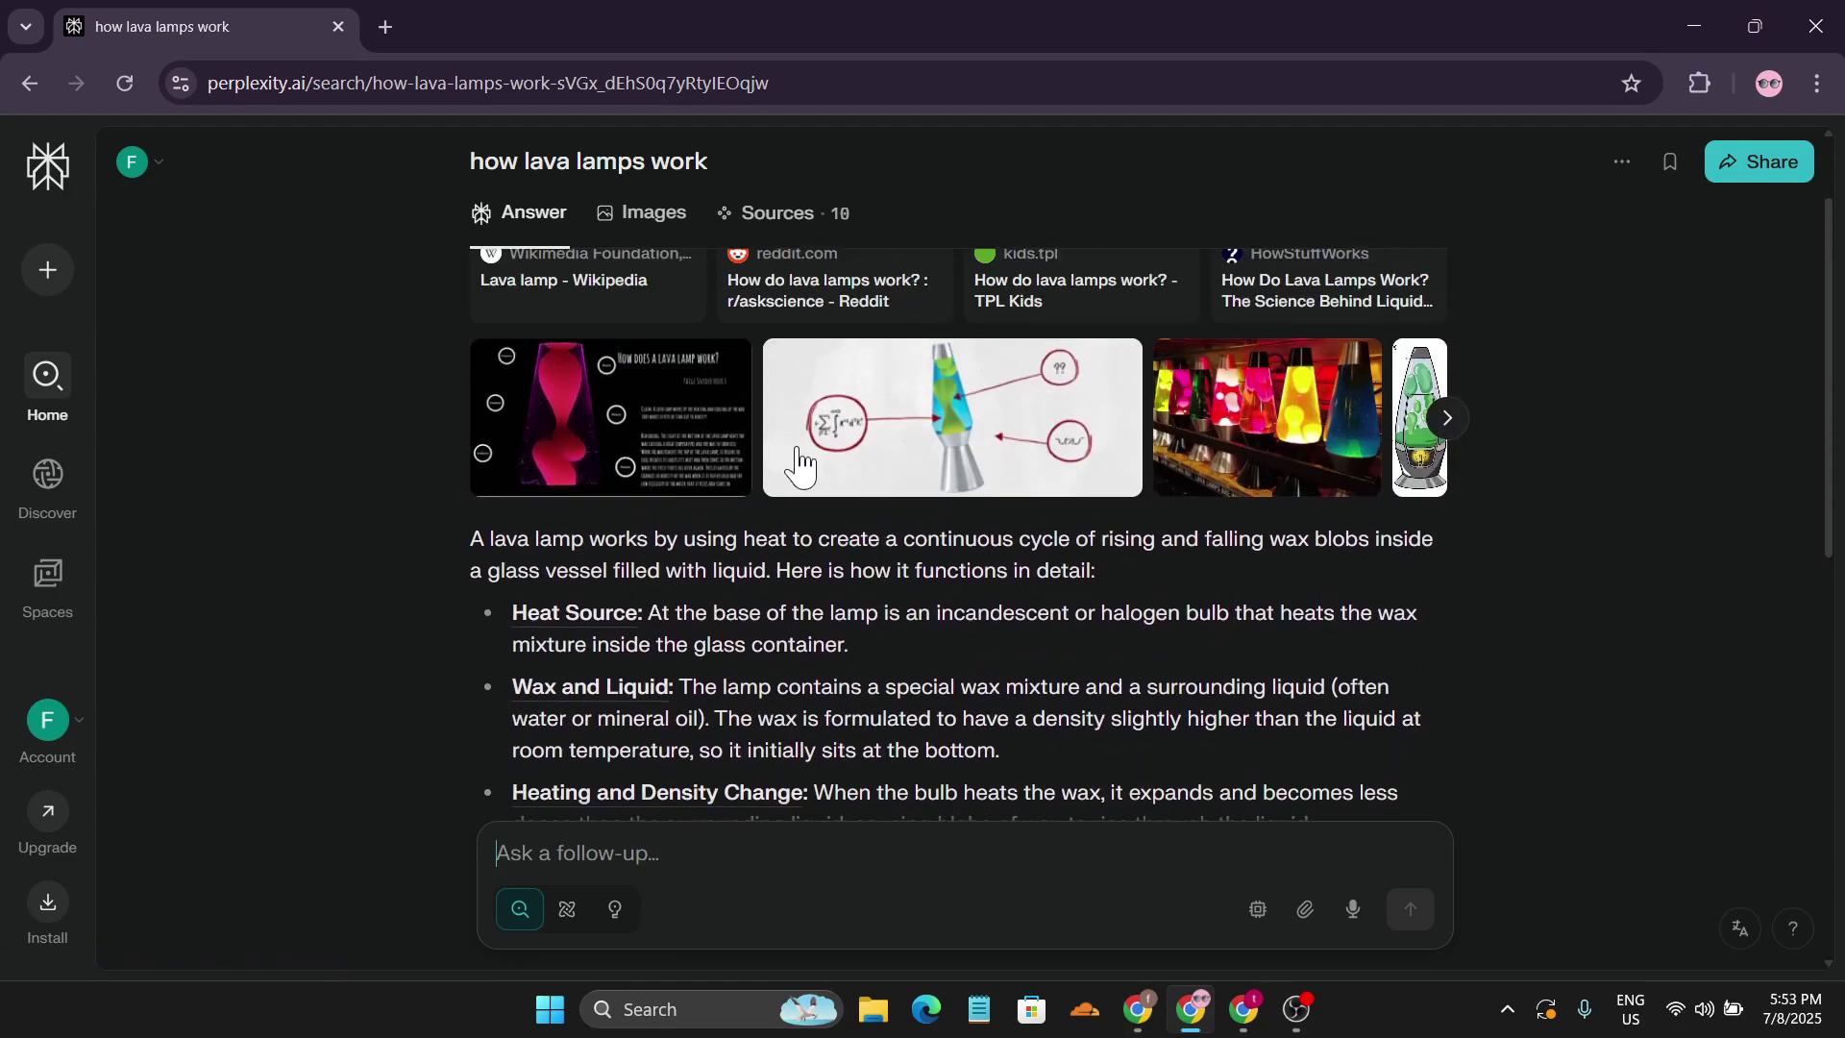
{"action": "left_click", "coordinate": [1448, 421]}
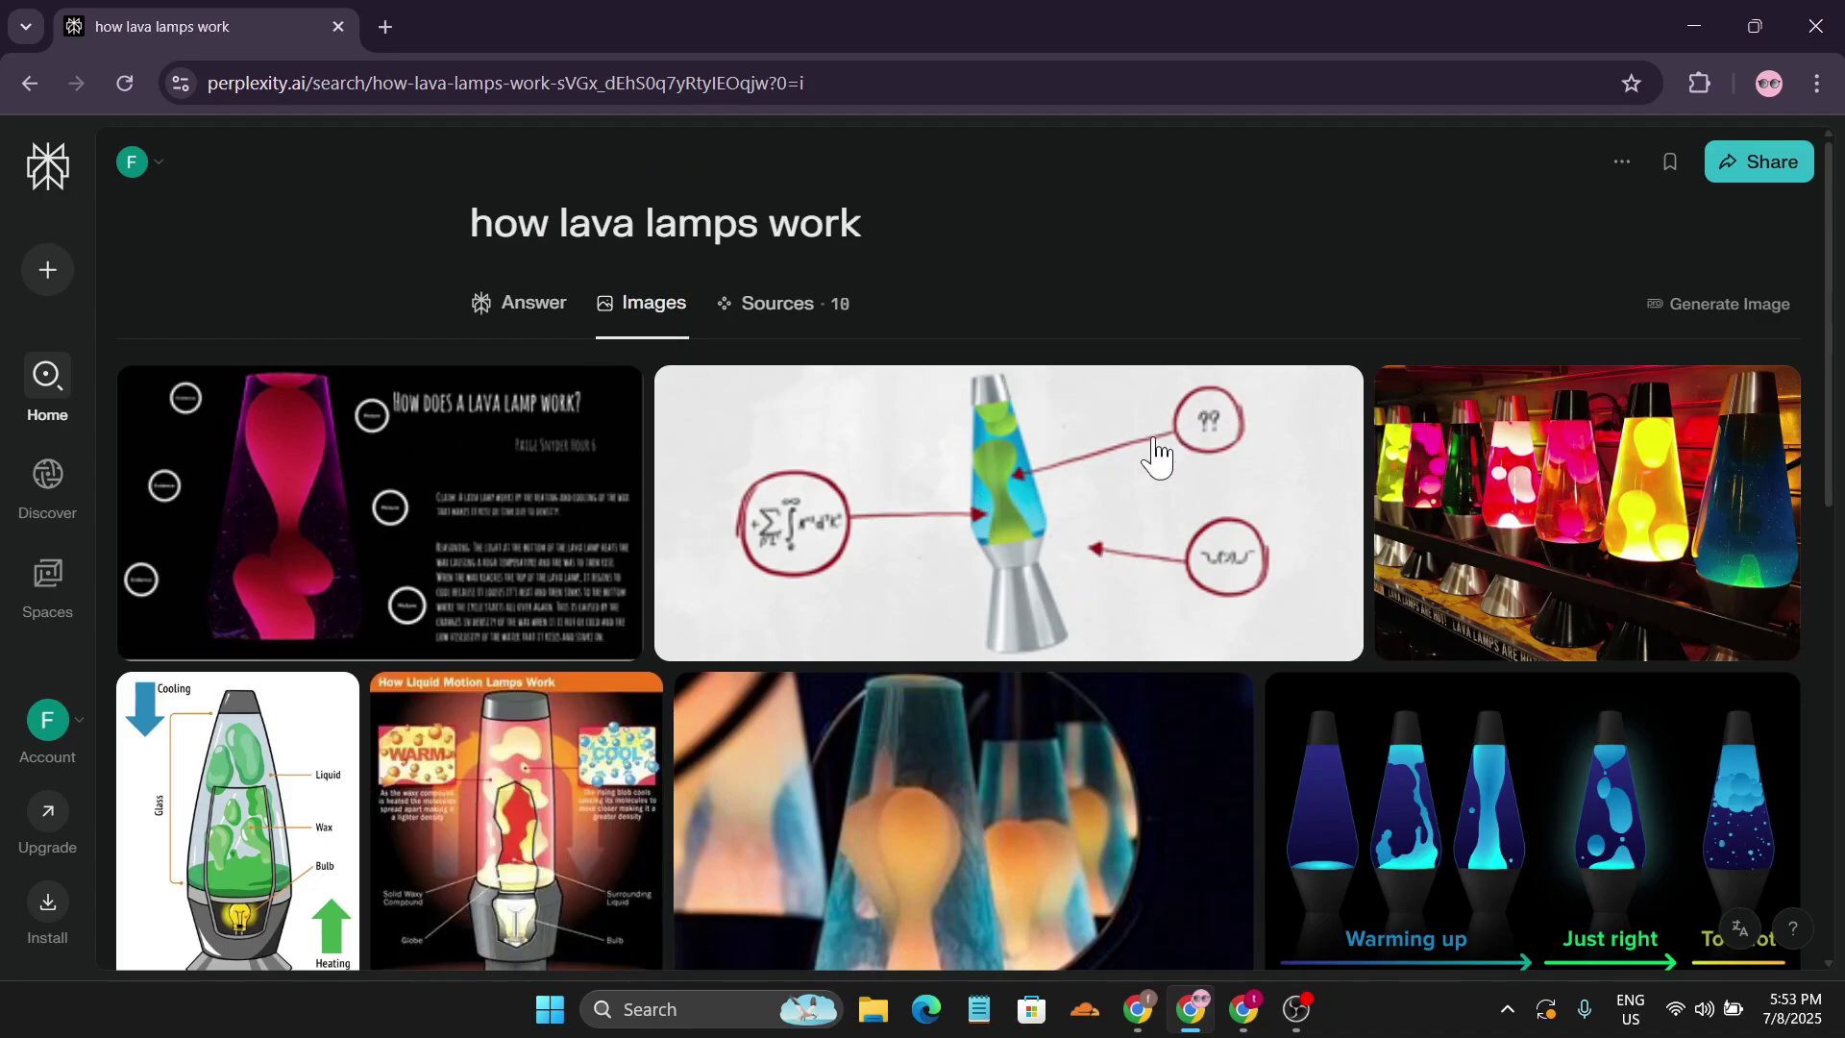
{"action": "scroll", "coordinate": [1156, 458], "scroll_direction": "down", "scroll_amount": 9}
{"action": "scroll", "coordinate": [1153, 496], "scroll_direction": "up", "scroll_amount": 4}
{"action": "scroll", "coordinate": [1153, 496], "scroll_direction": "up", "scroll_amount": 5}
Return to the written answer and read down to the related follow-up questions
{"action": "left_click", "coordinate": [504, 303]}
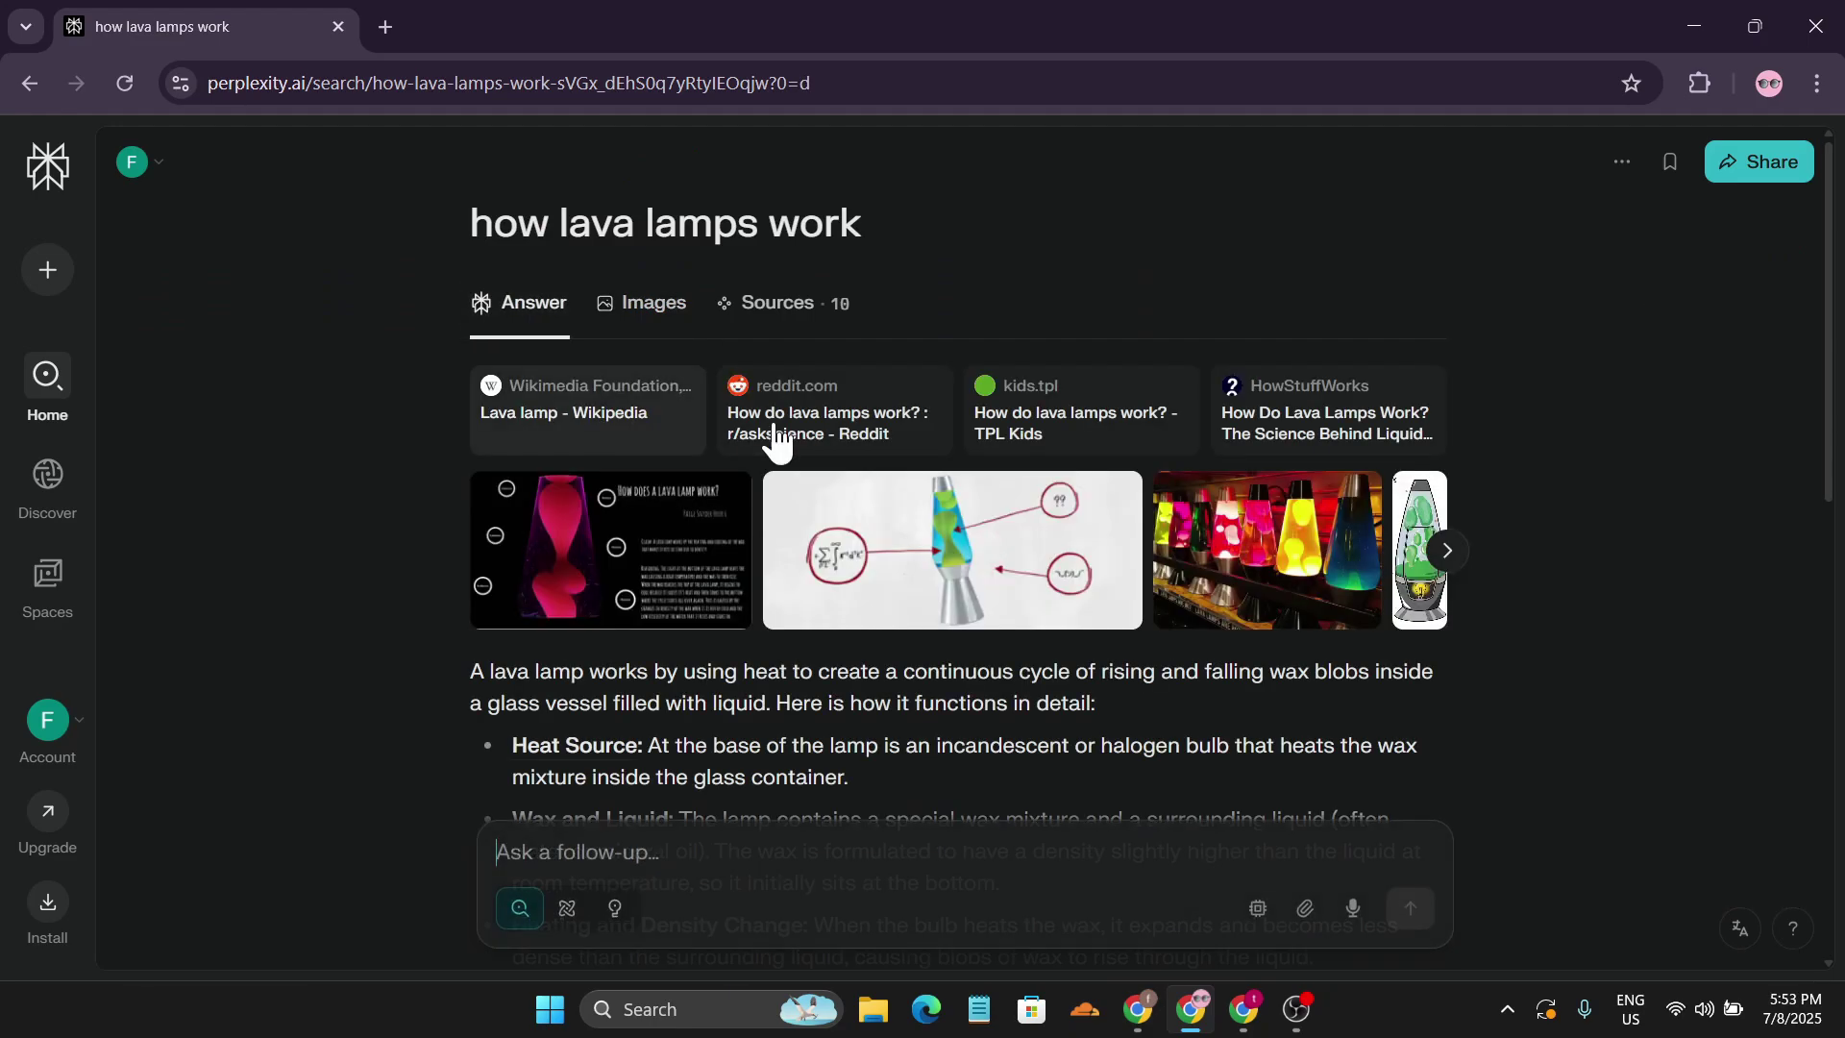
{"action": "scroll", "coordinate": [927, 574], "scroll_direction": "down", "scroll_amount": 4}
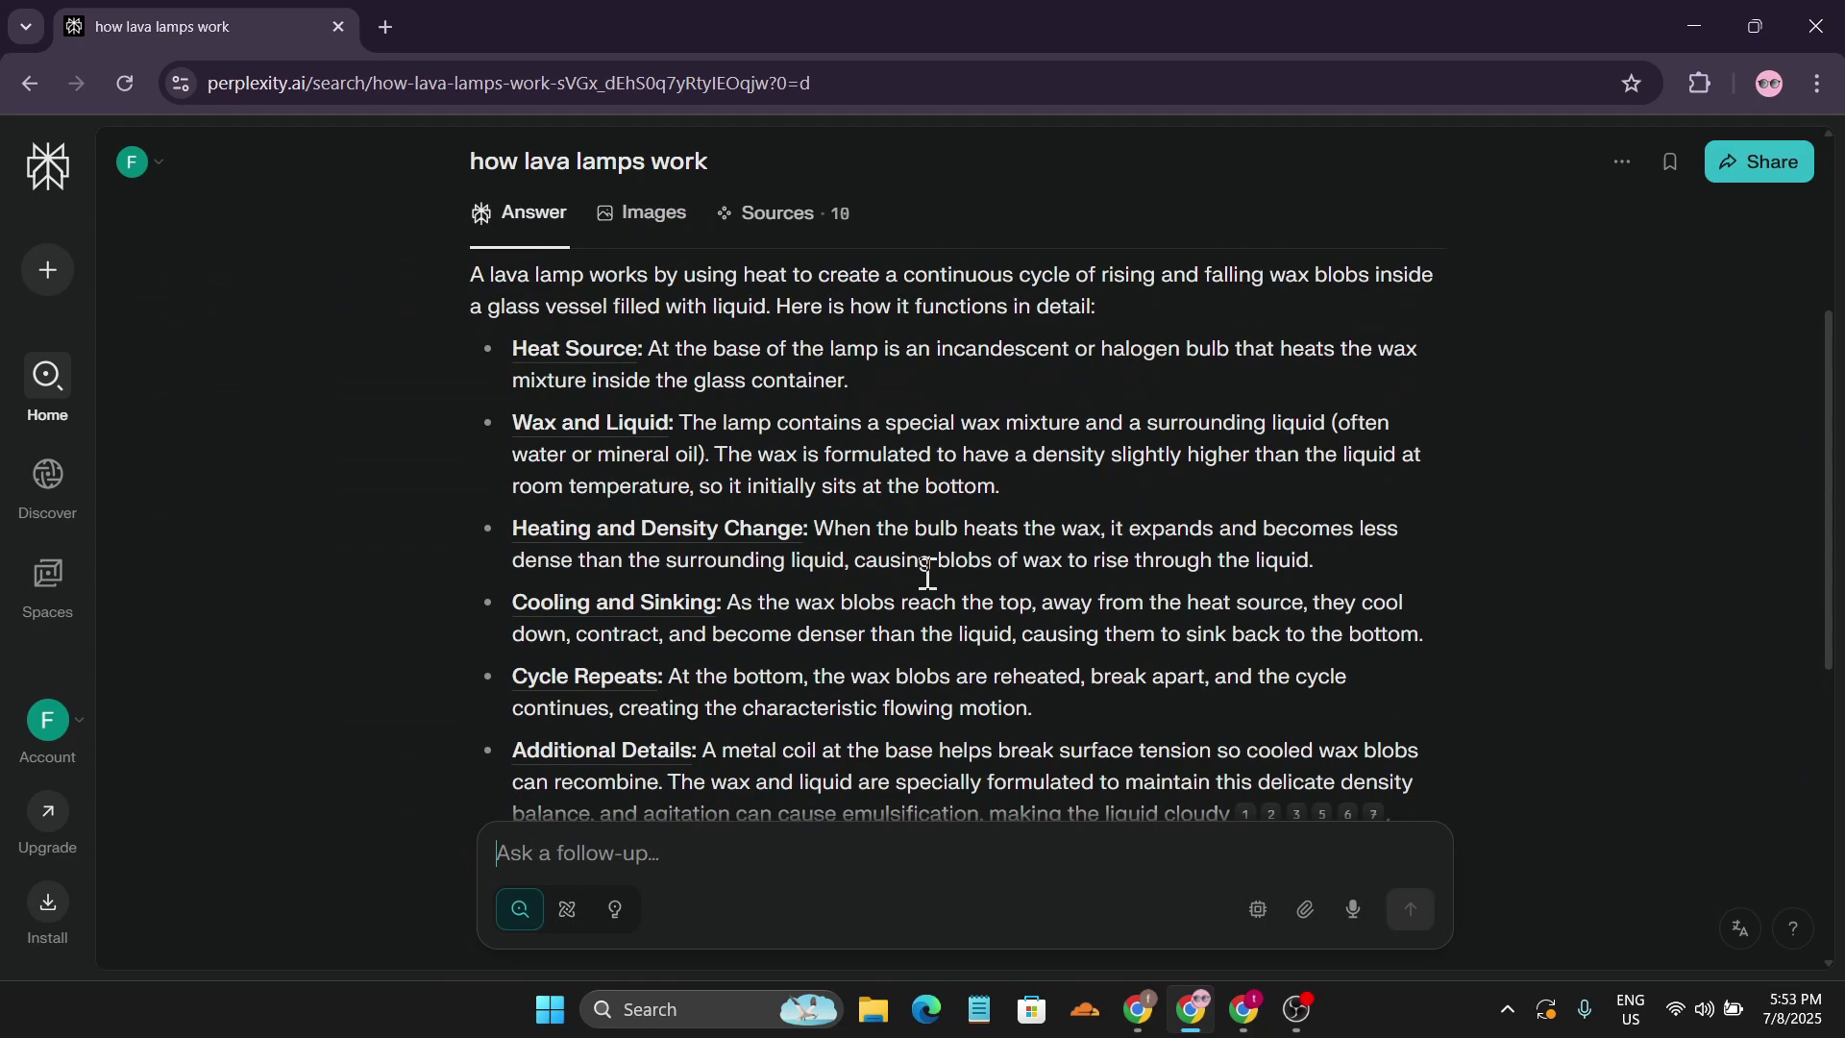
{"action": "scroll", "coordinate": [927, 575], "scroll_direction": "down", "scroll_amount": 4}
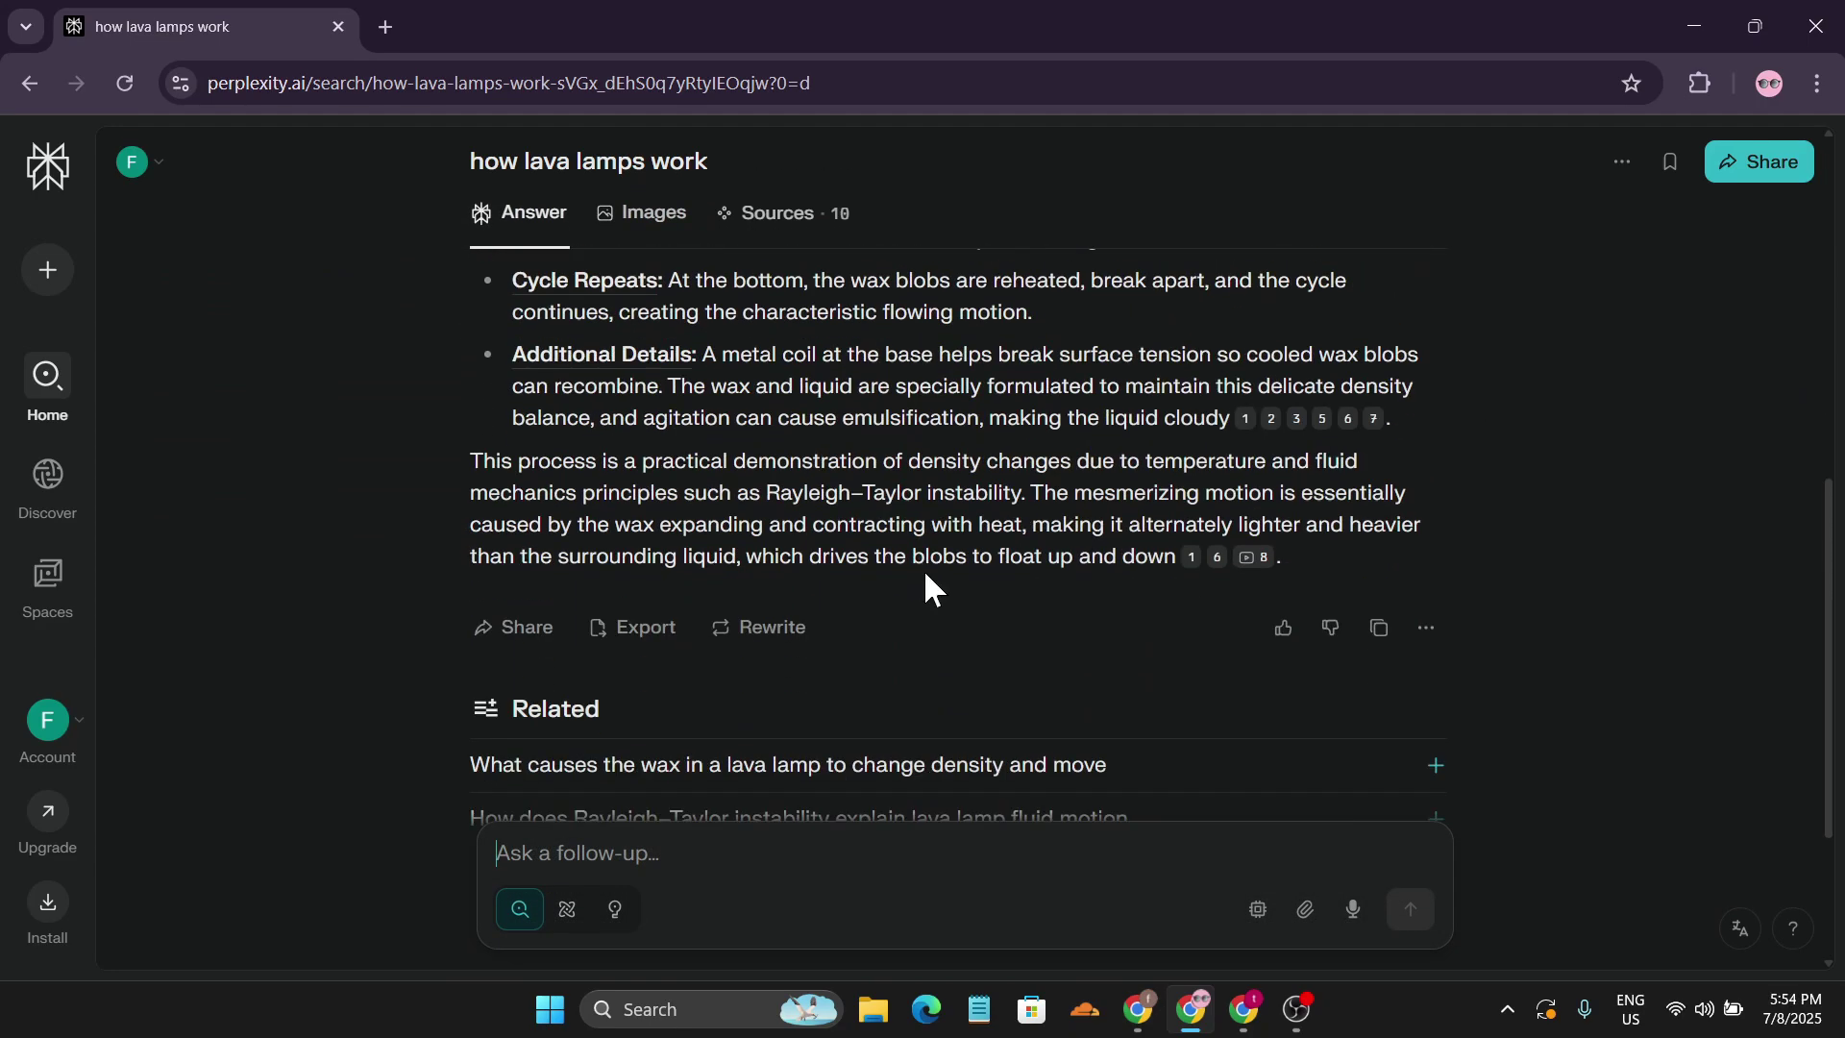
{"action": "scroll", "coordinate": [925, 577], "scroll_direction": "down", "scroll_amount": 3}
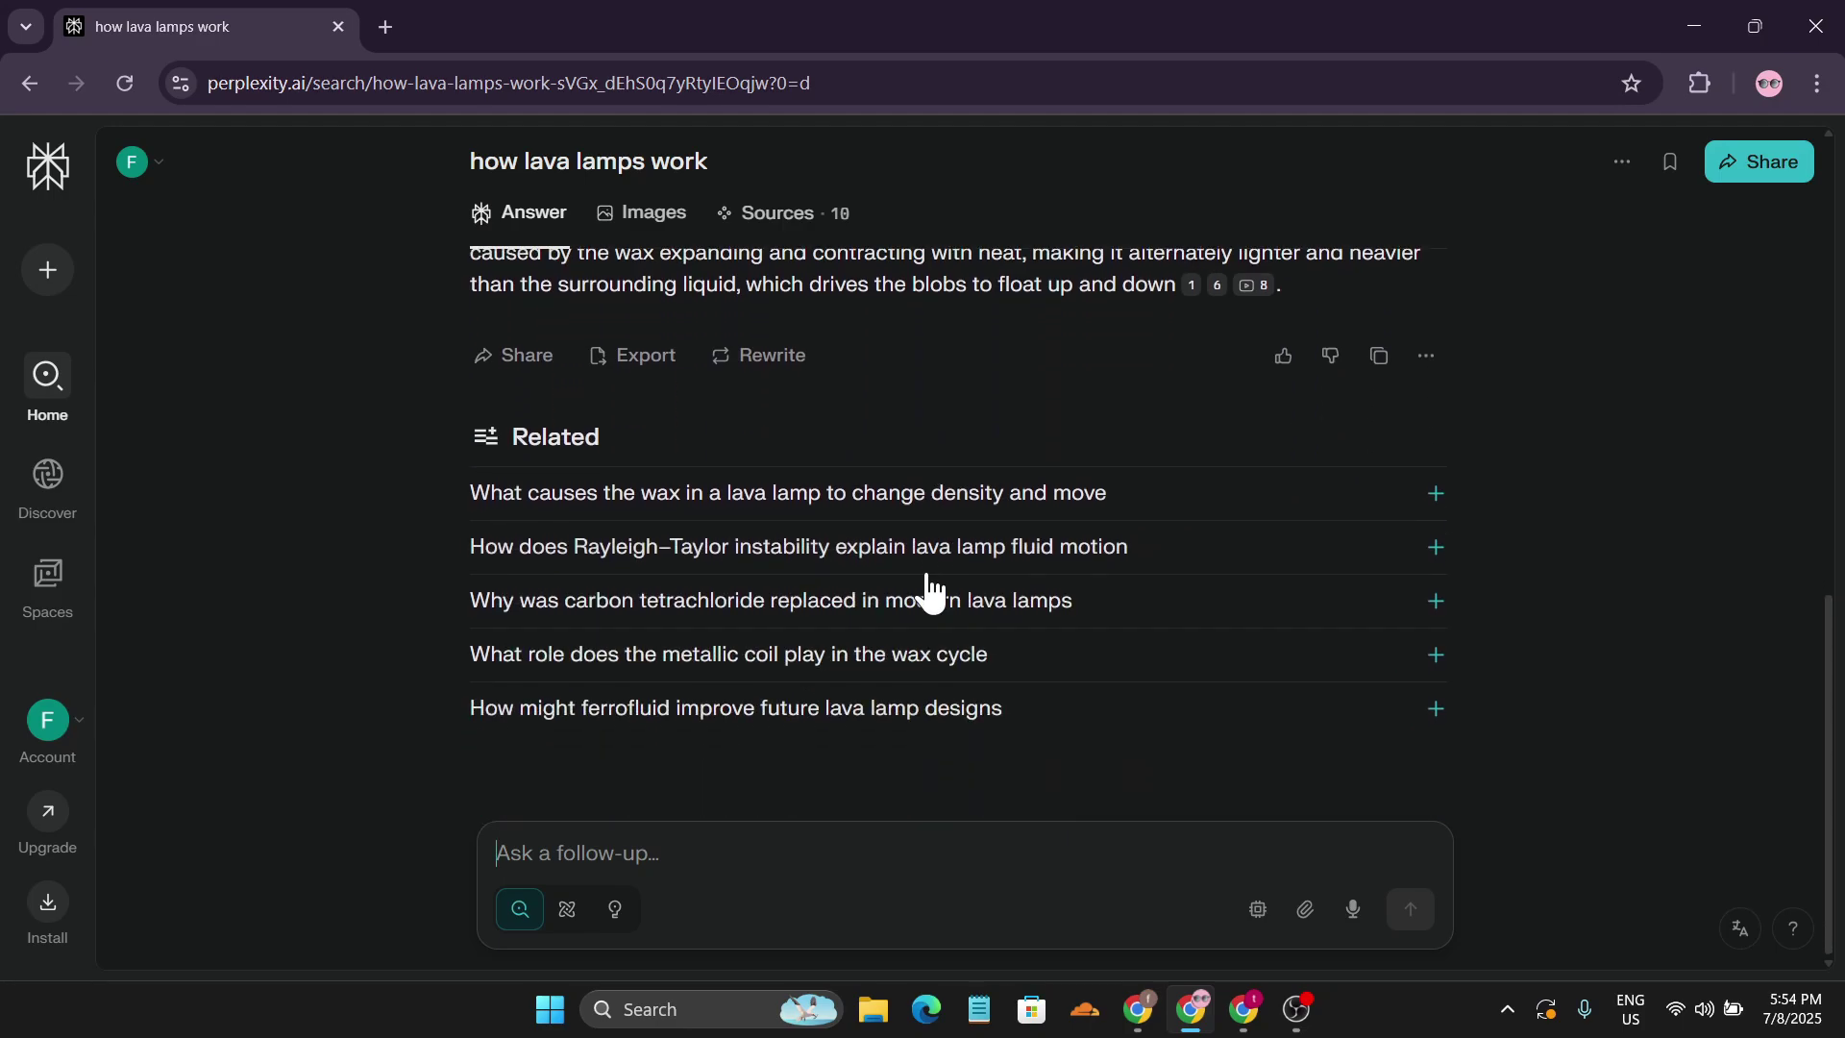
{"action": "scroll", "coordinate": [927, 577], "scroll_direction": "up", "scroll_amount": 10}
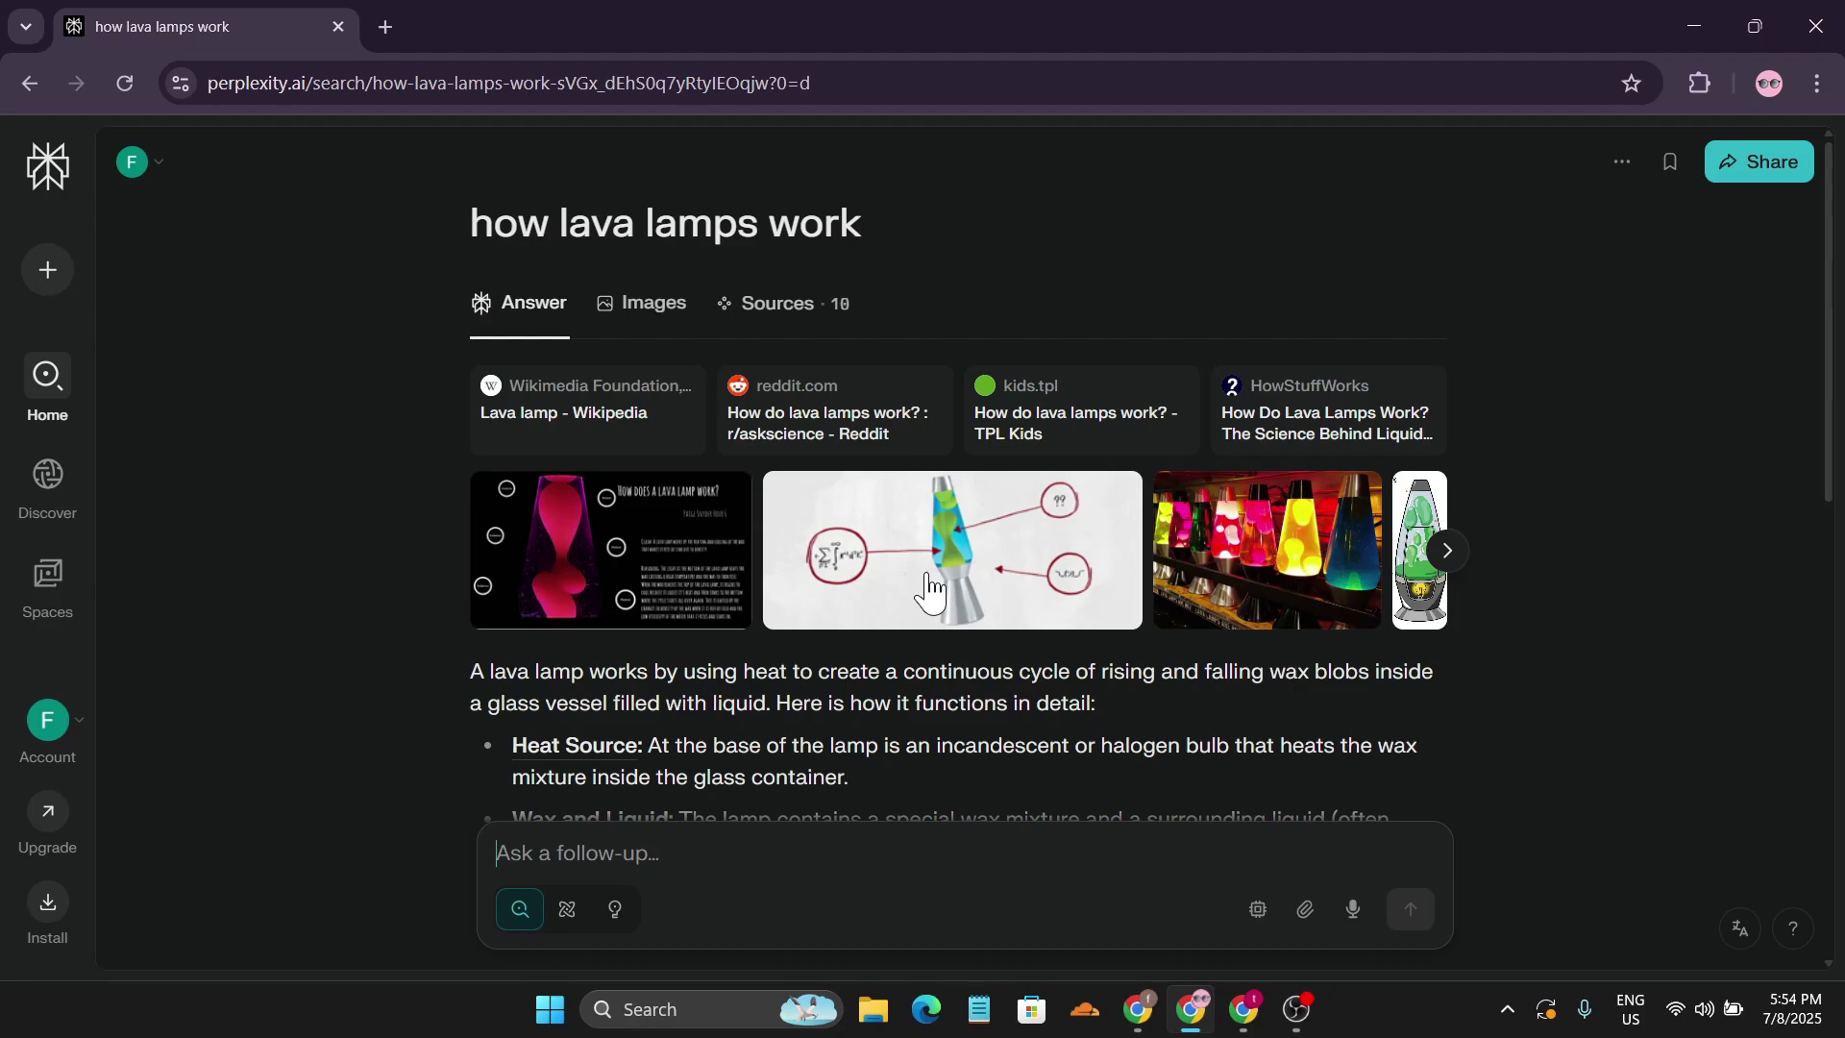
{"action": "left_click", "coordinate": [805, 319]}
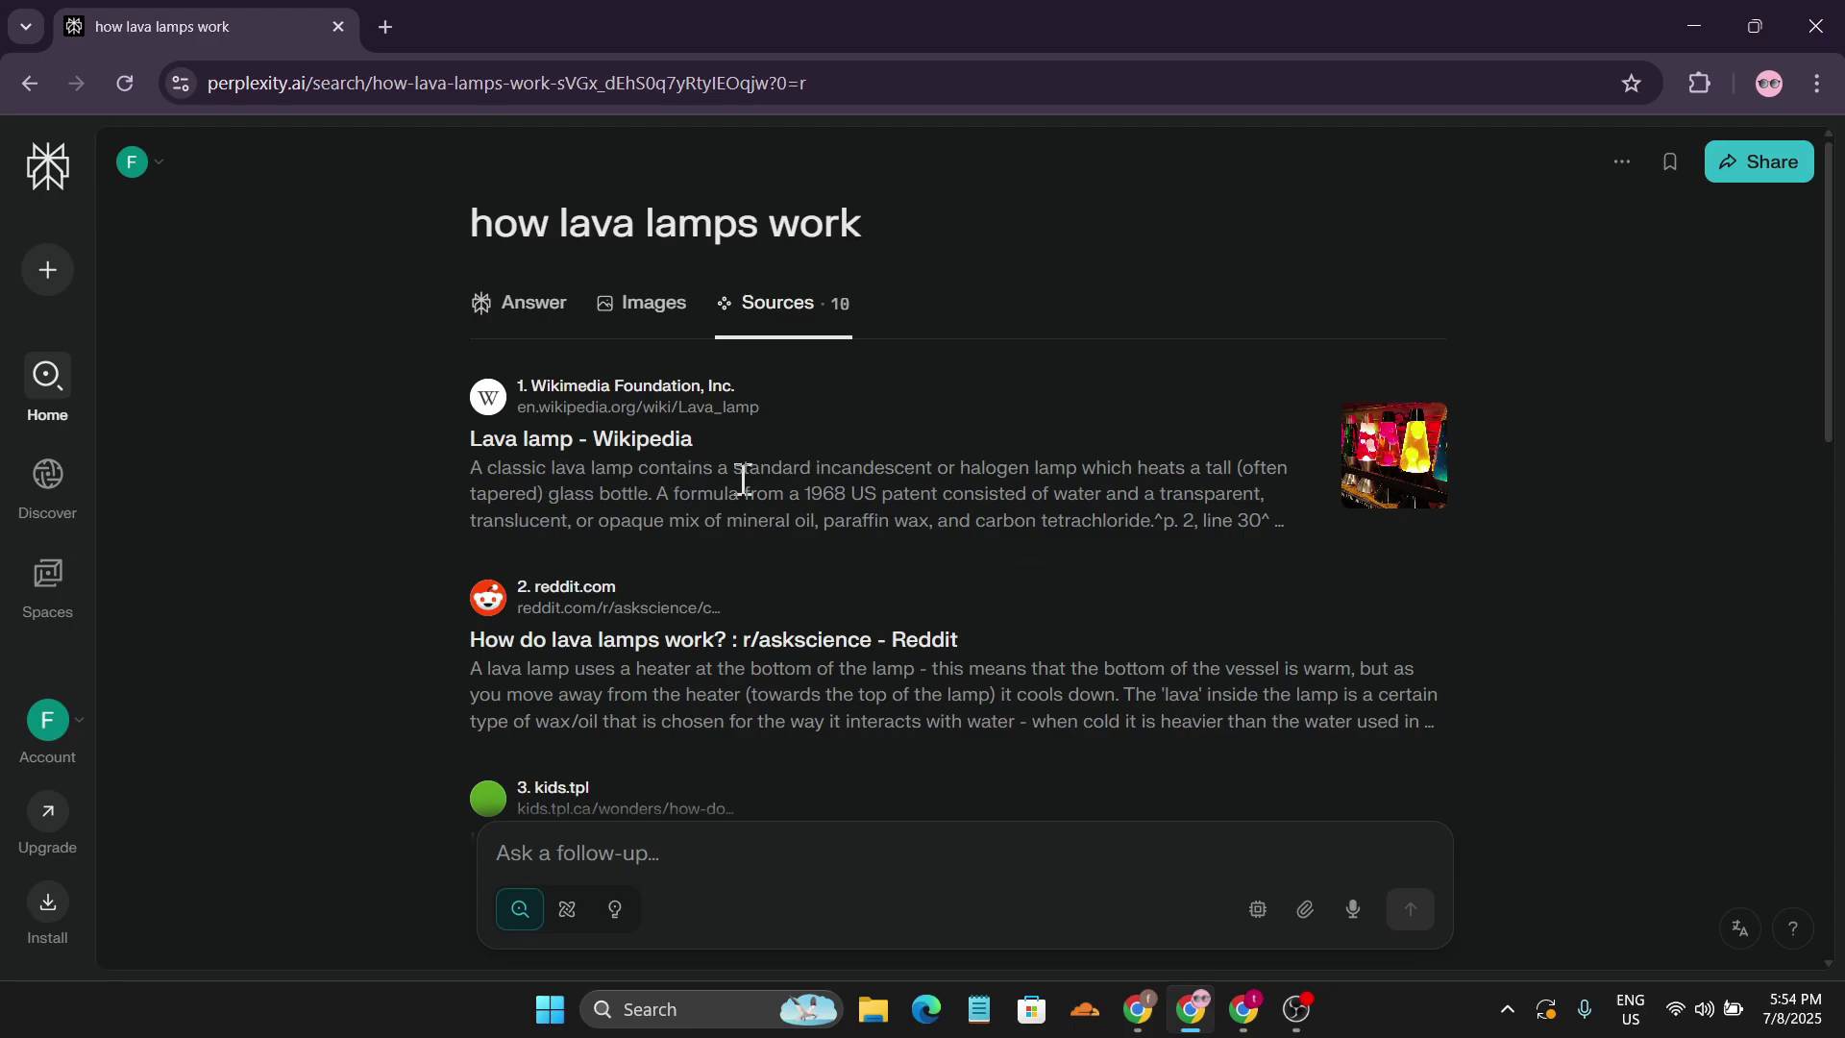
{"action": "scroll", "coordinate": [806, 493], "scroll_direction": "down", "scroll_amount": 6}
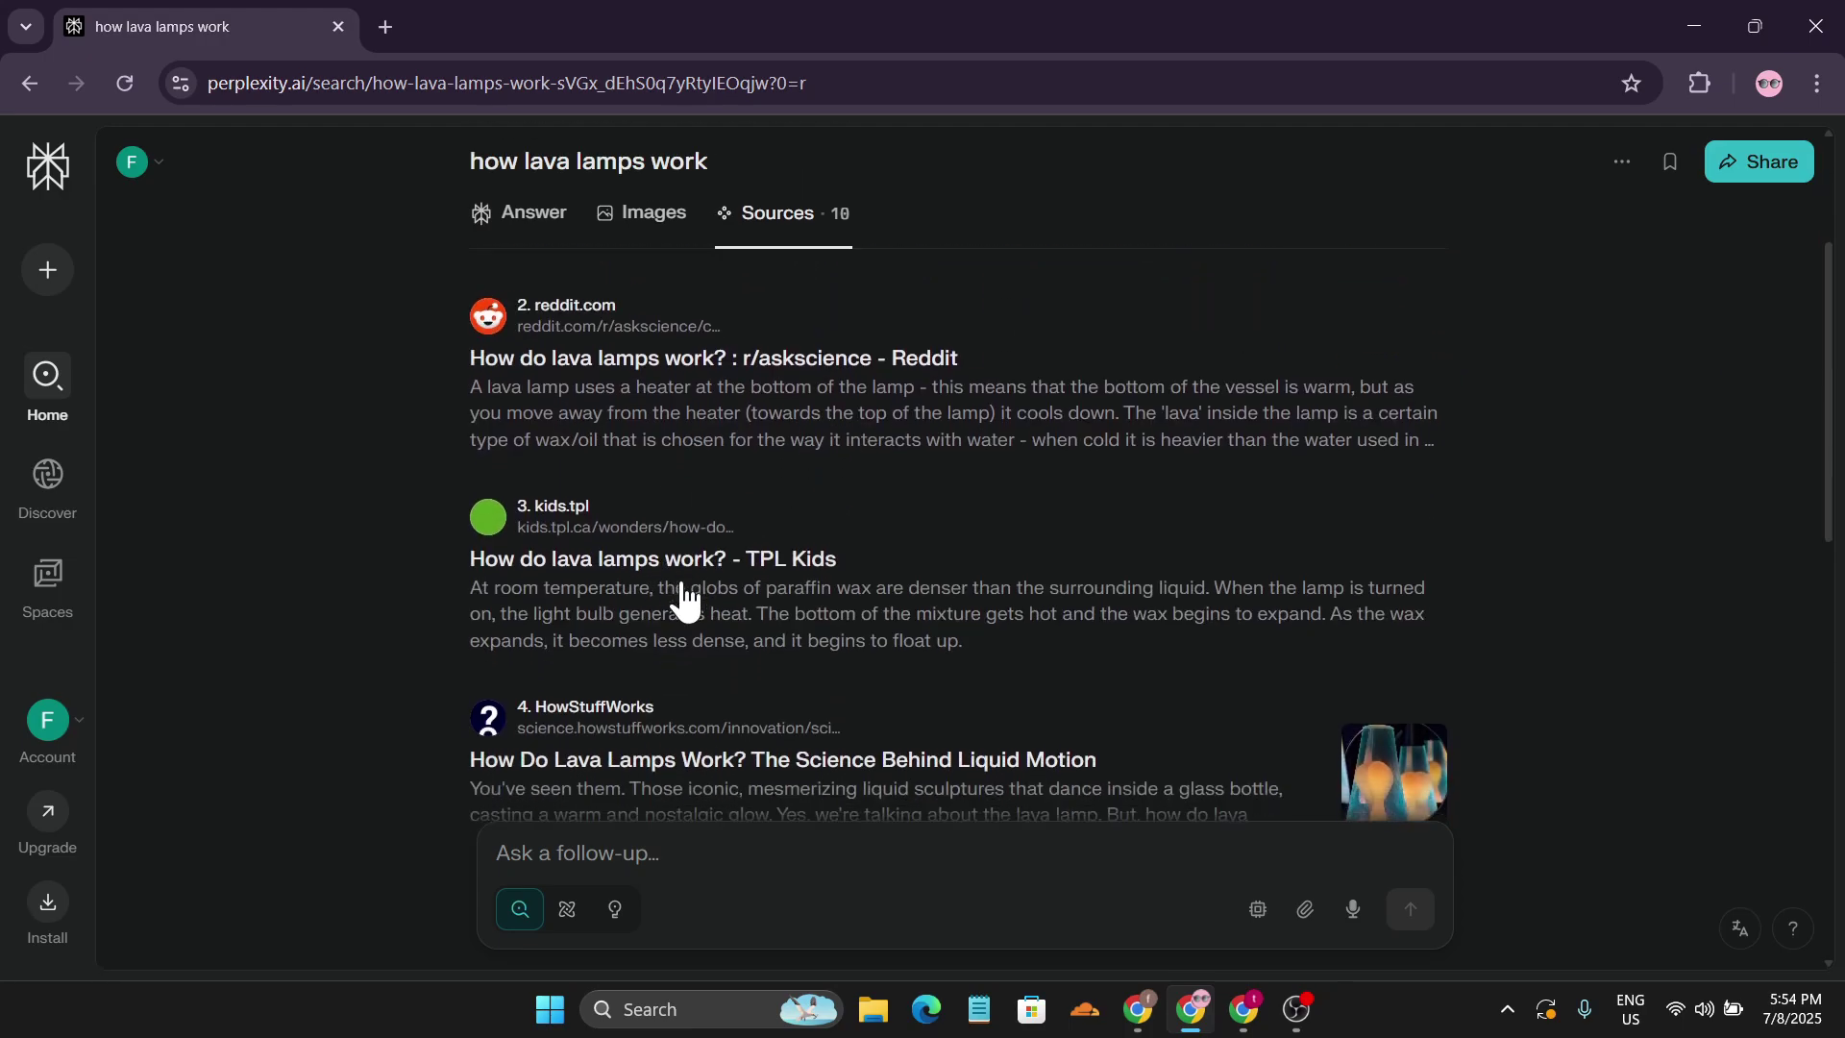
{"action": "scroll", "coordinate": [711, 584], "scroll_direction": "down", "scroll_amount": 3}
{"action": "scroll", "coordinate": [711, 584], "scroll_direction": "up", "scroll_amount": 8}
{"action": "left_click", "coordinate": [527, 317]}
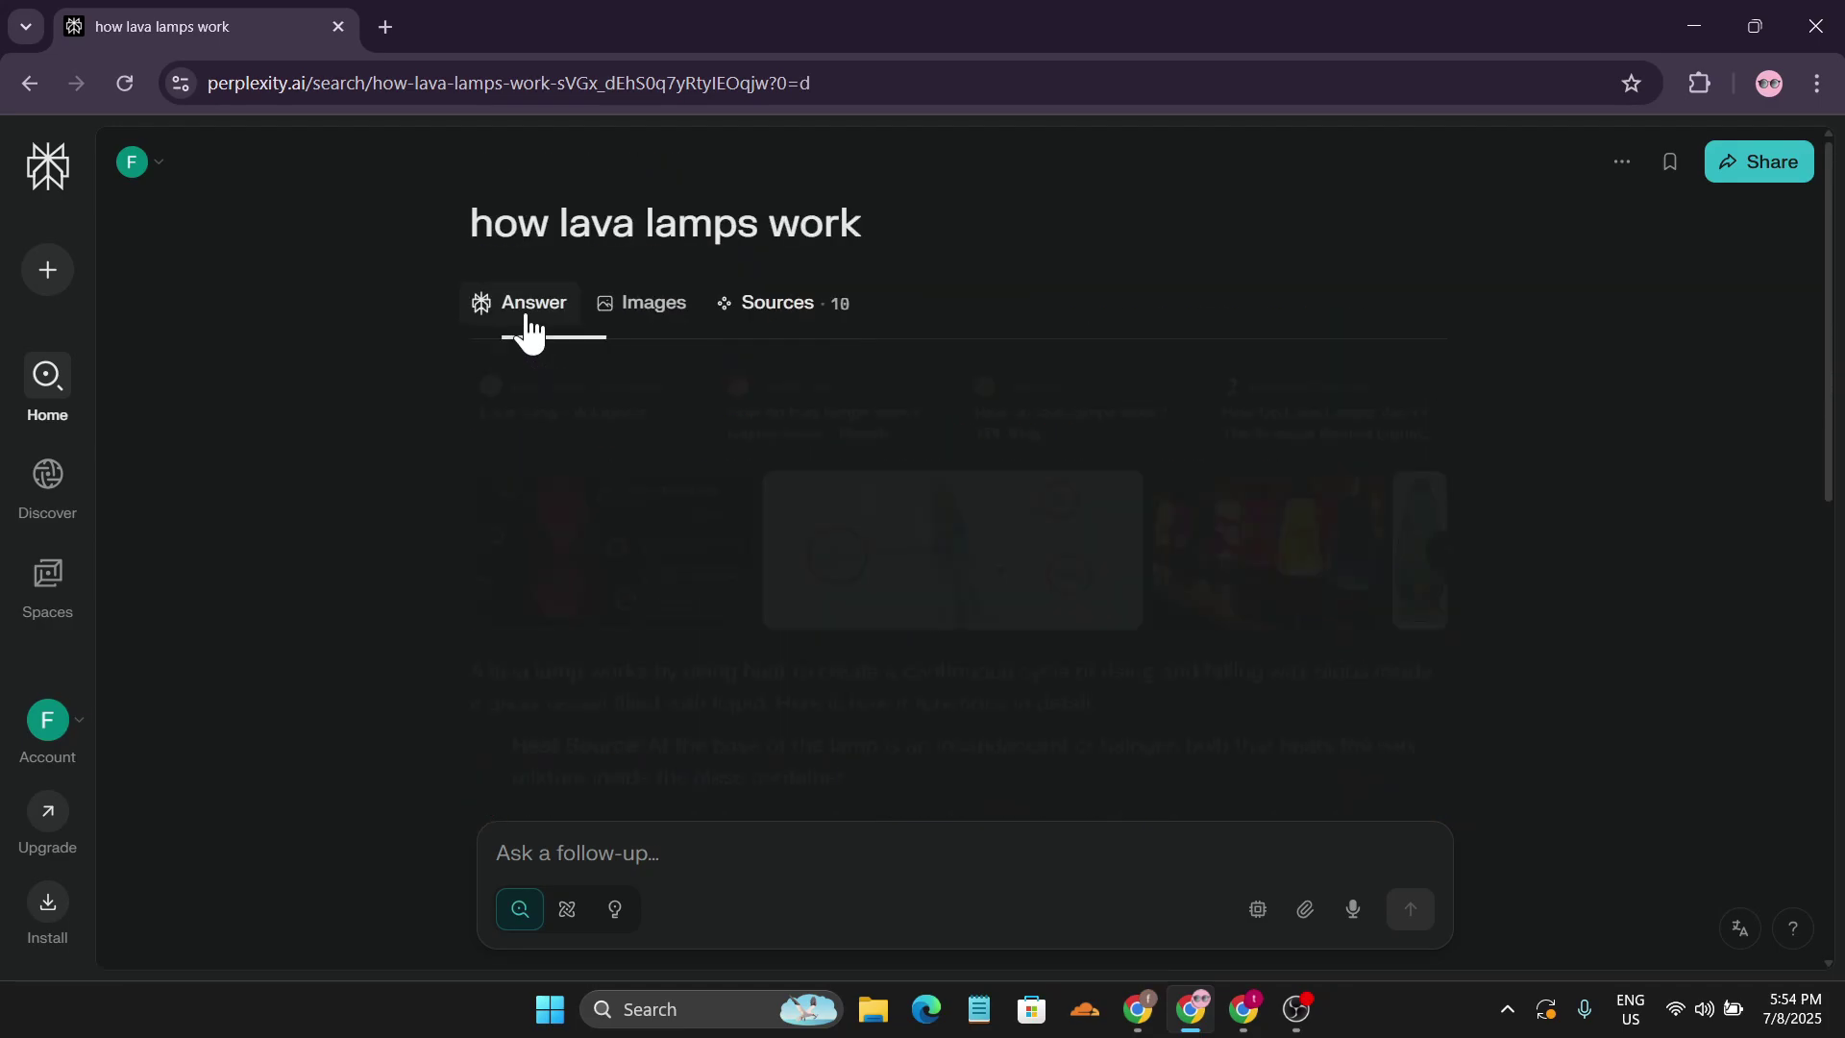
{"action": "scroll", "coordinate": [844, 555], "scroll_direction": "down", "scroll_amount": 8}
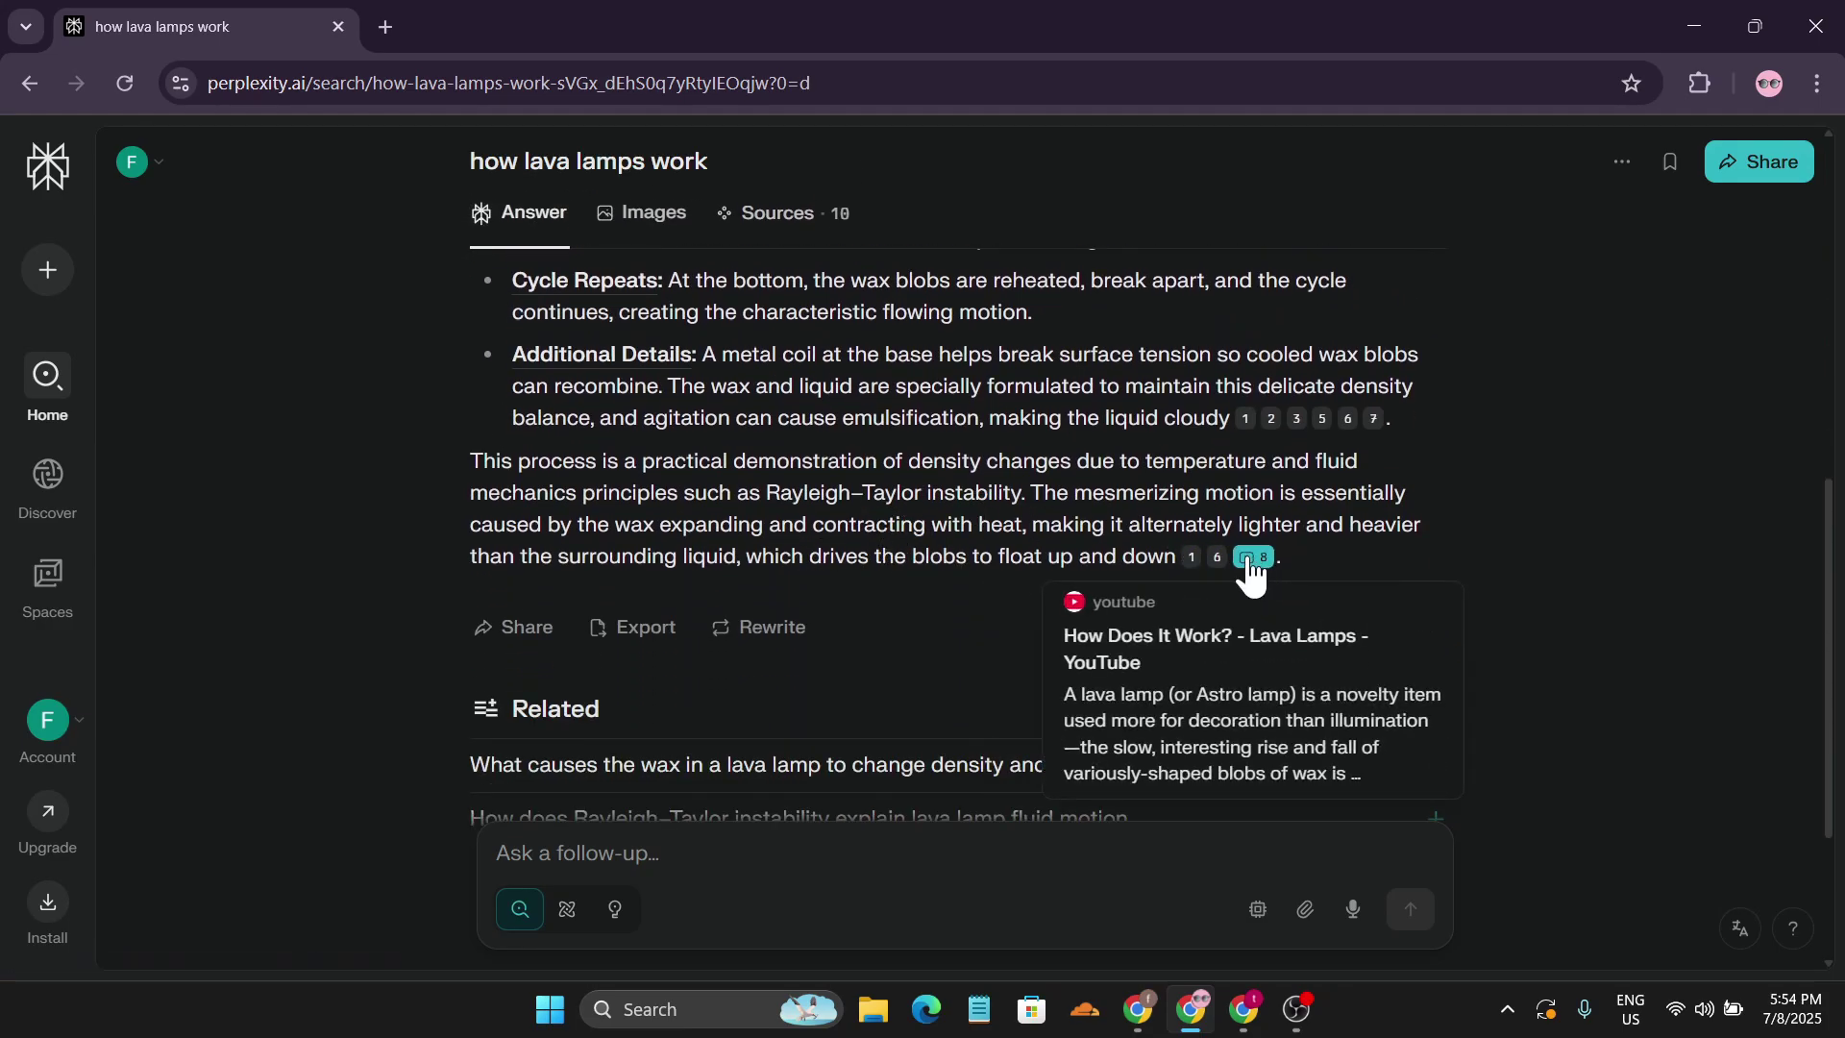
{"action": "mouse_move", "coordinate": [1249, 574]}
{"action": "scroll", "coordinate": [961, 557], "scroll_direction": "down", "scroll_amount": 3}
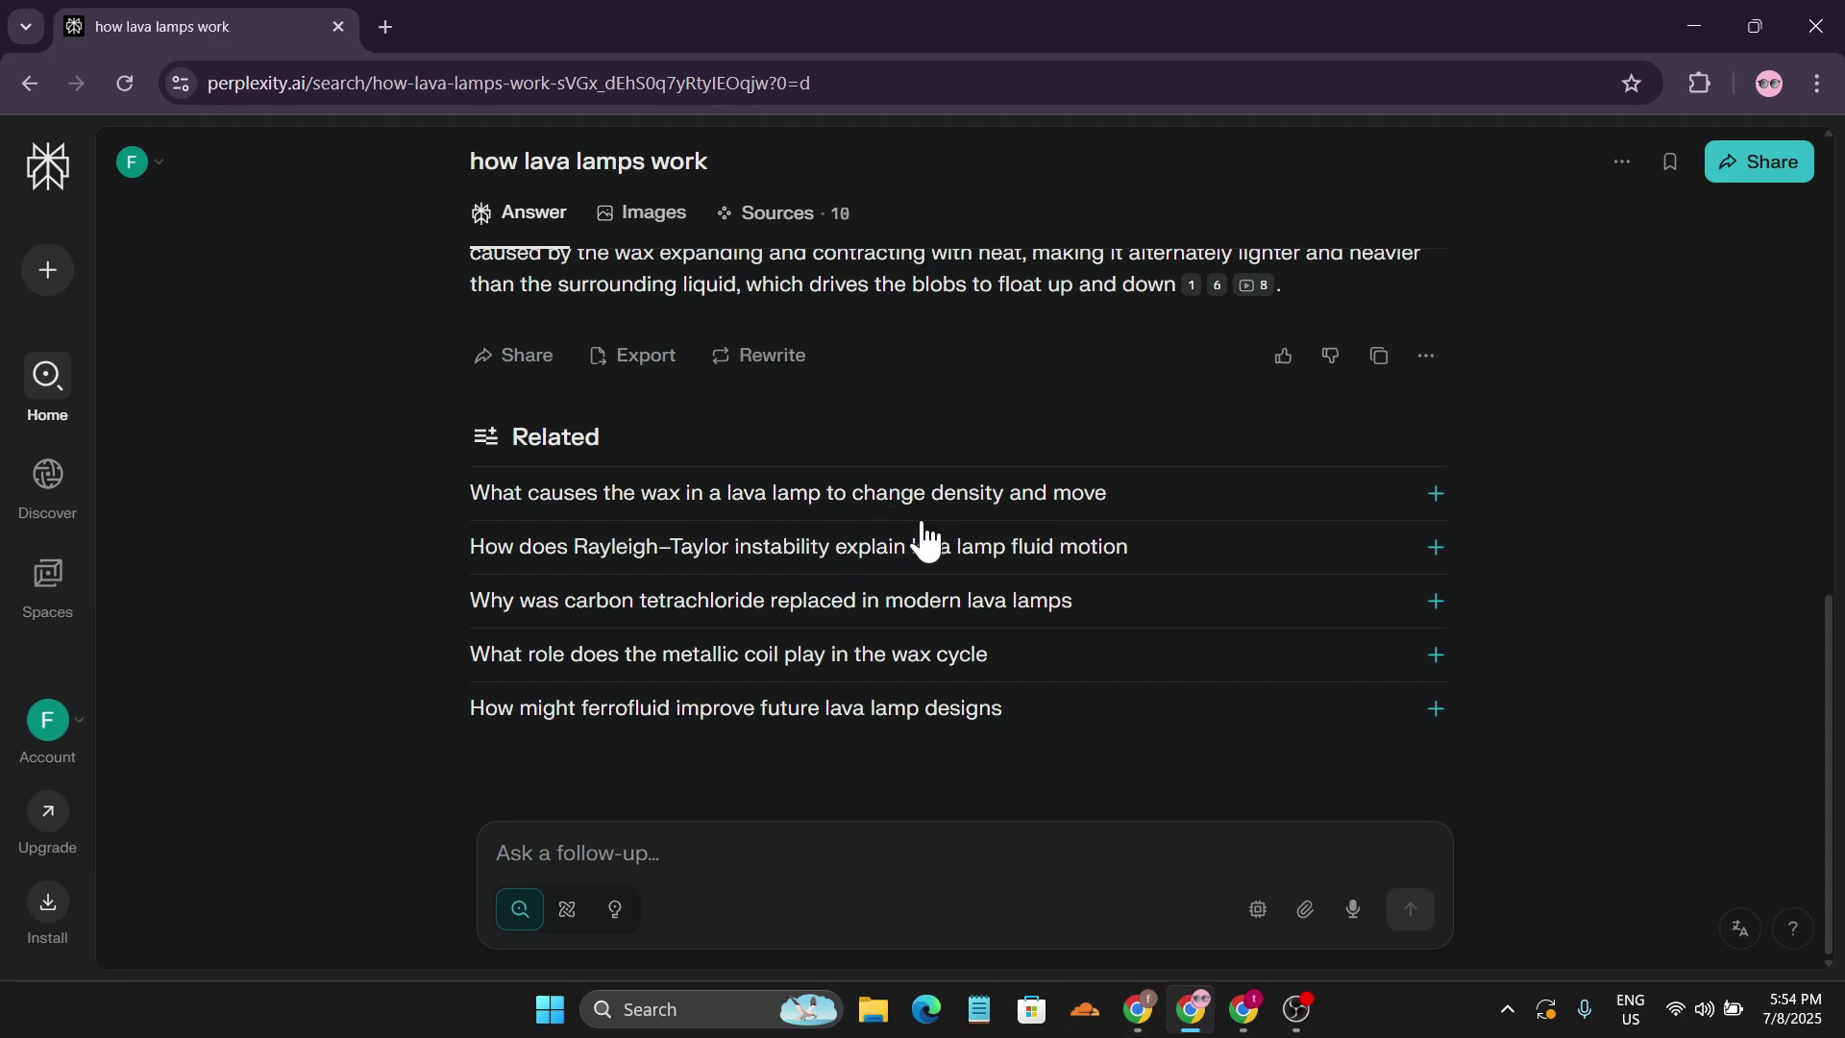
{"action": "scroll", "coordinate": [927, 543], "scroll_direction": "up", "scroll_amount": 3}
{"action": "scroll", "coordinate": [931, 565], "scroll_direction": "down", "scroll_amount": 2}
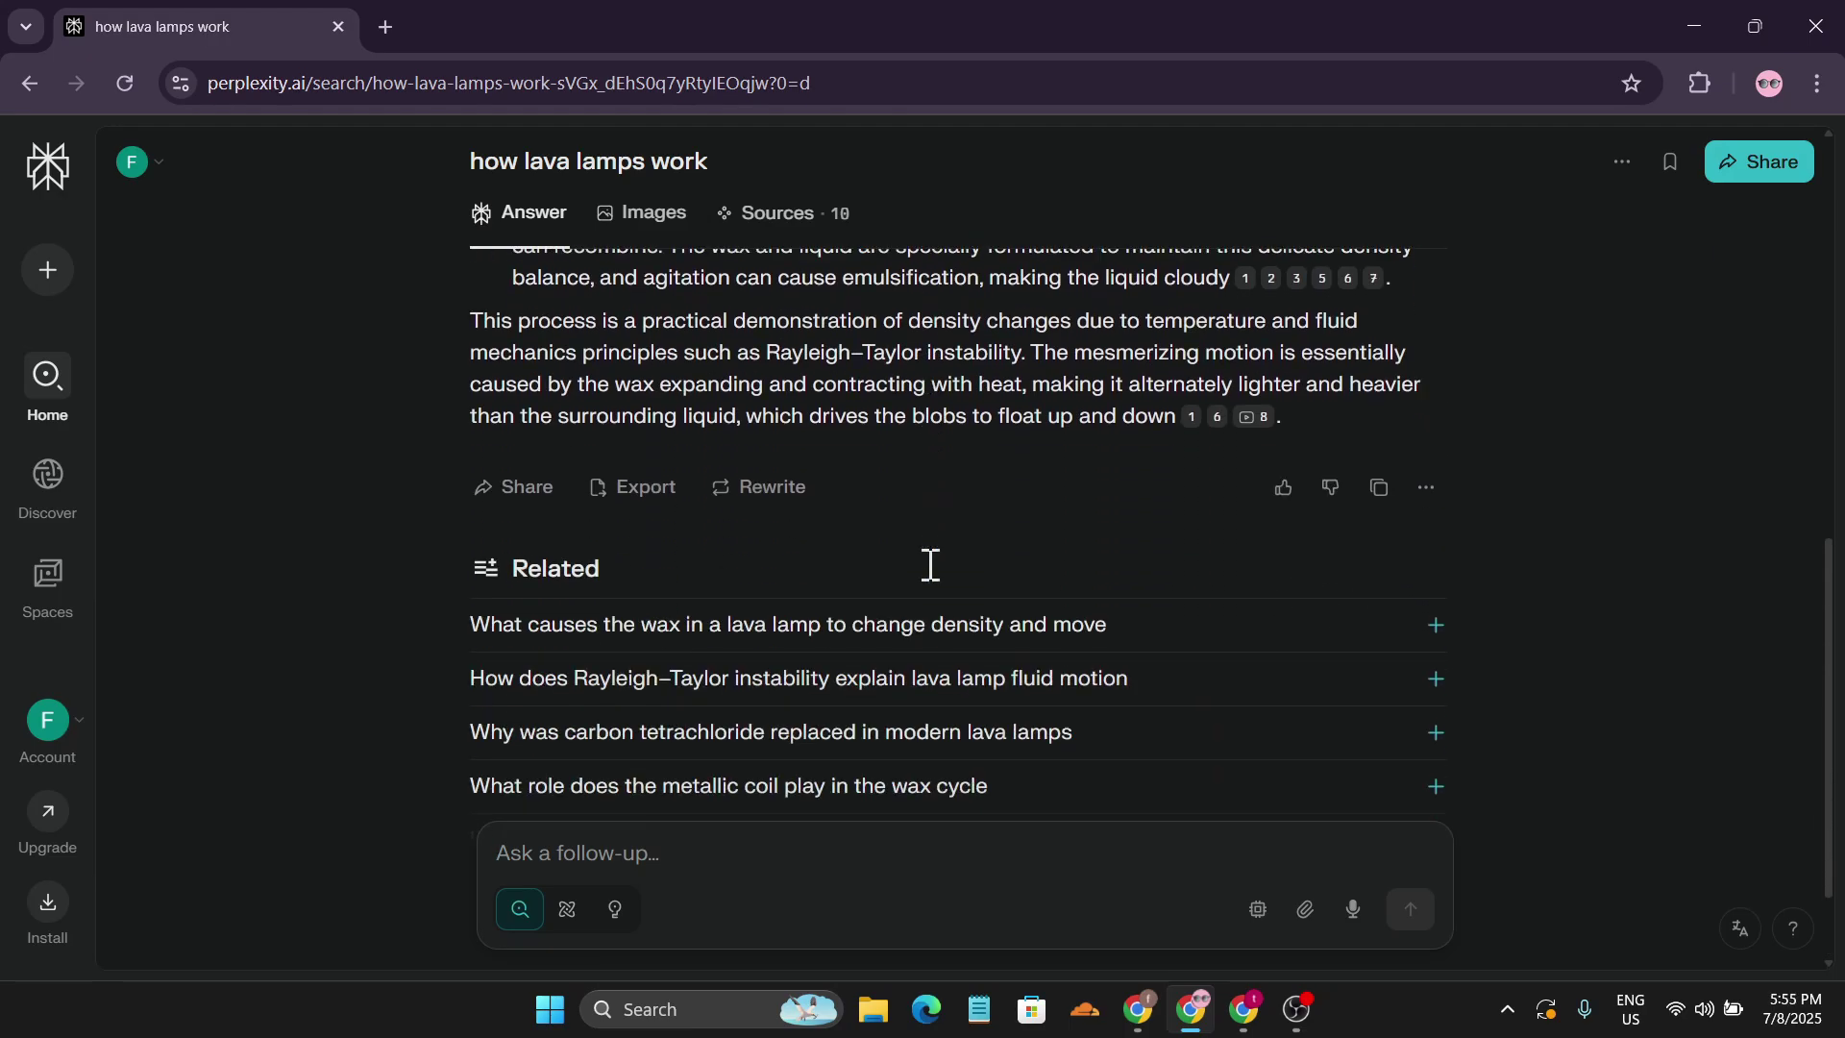
{"action": "left_click", "coordinate": [784, 490]}
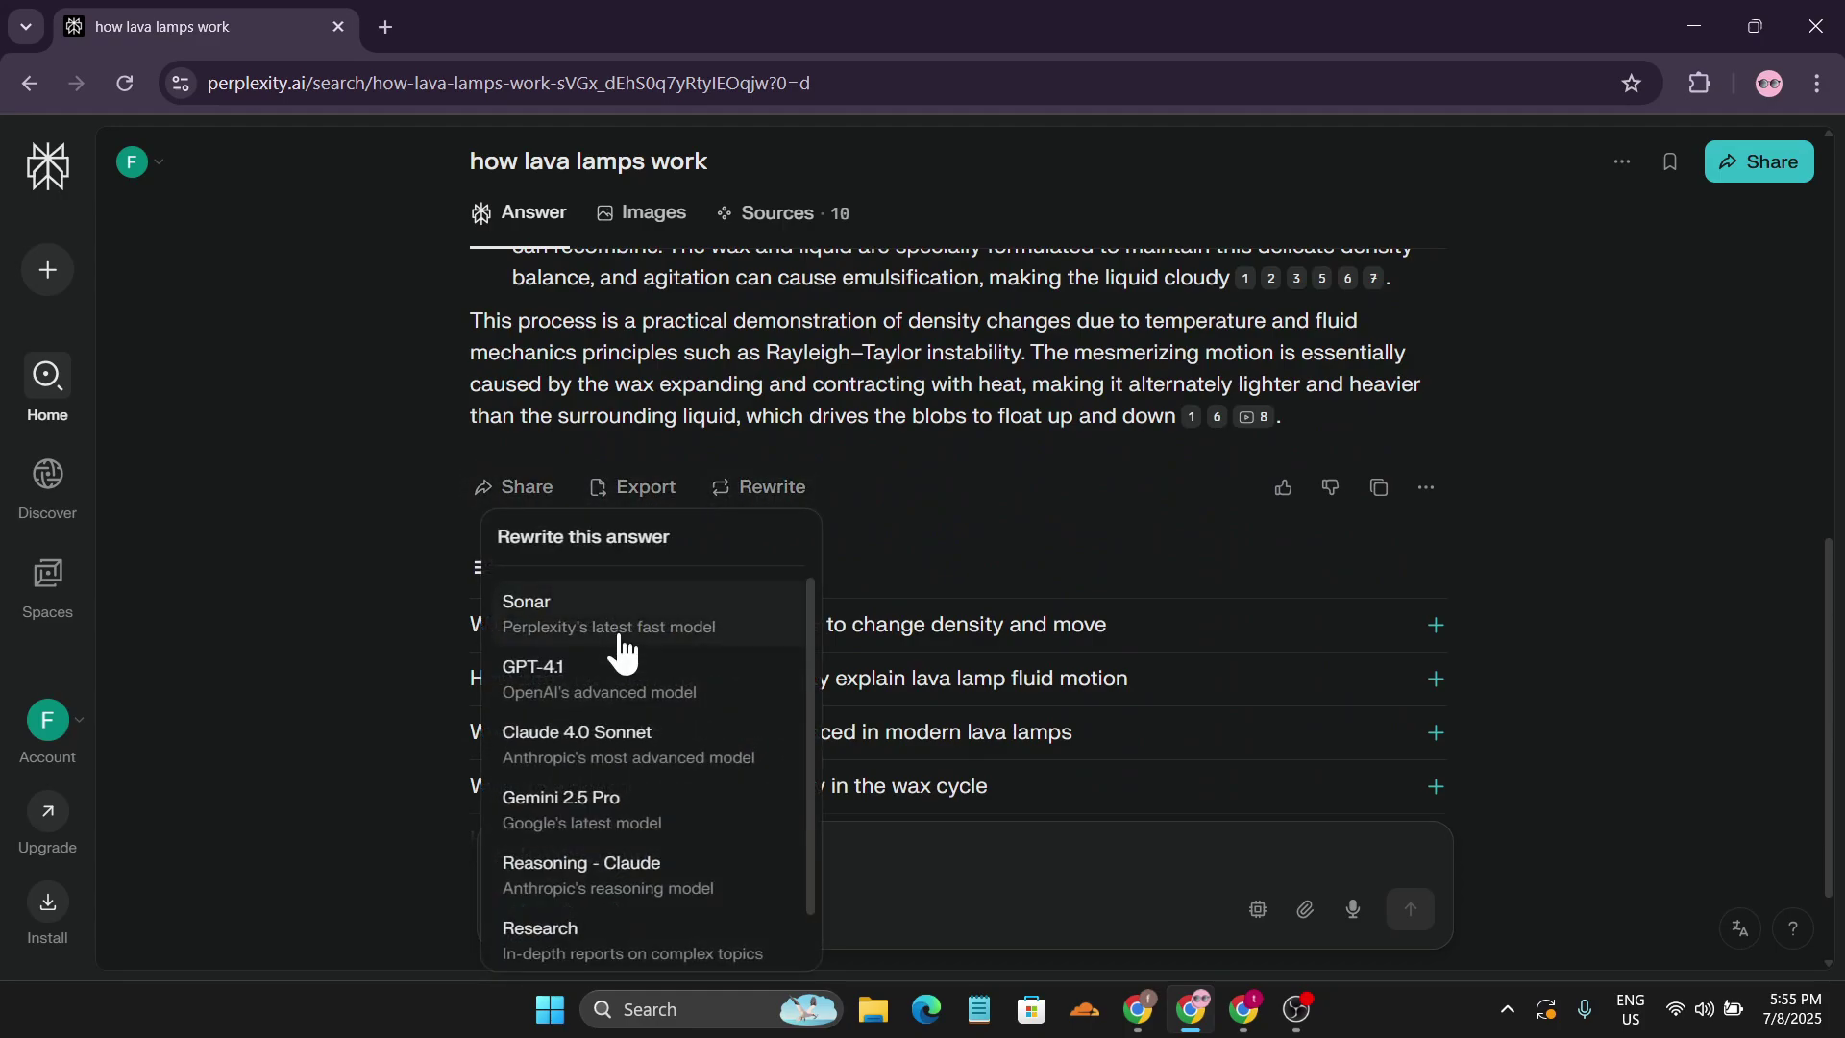
{"action": "scroll", "coordinate": [658, 822], "scroll_direction": "down", "scroll_amount": 1}
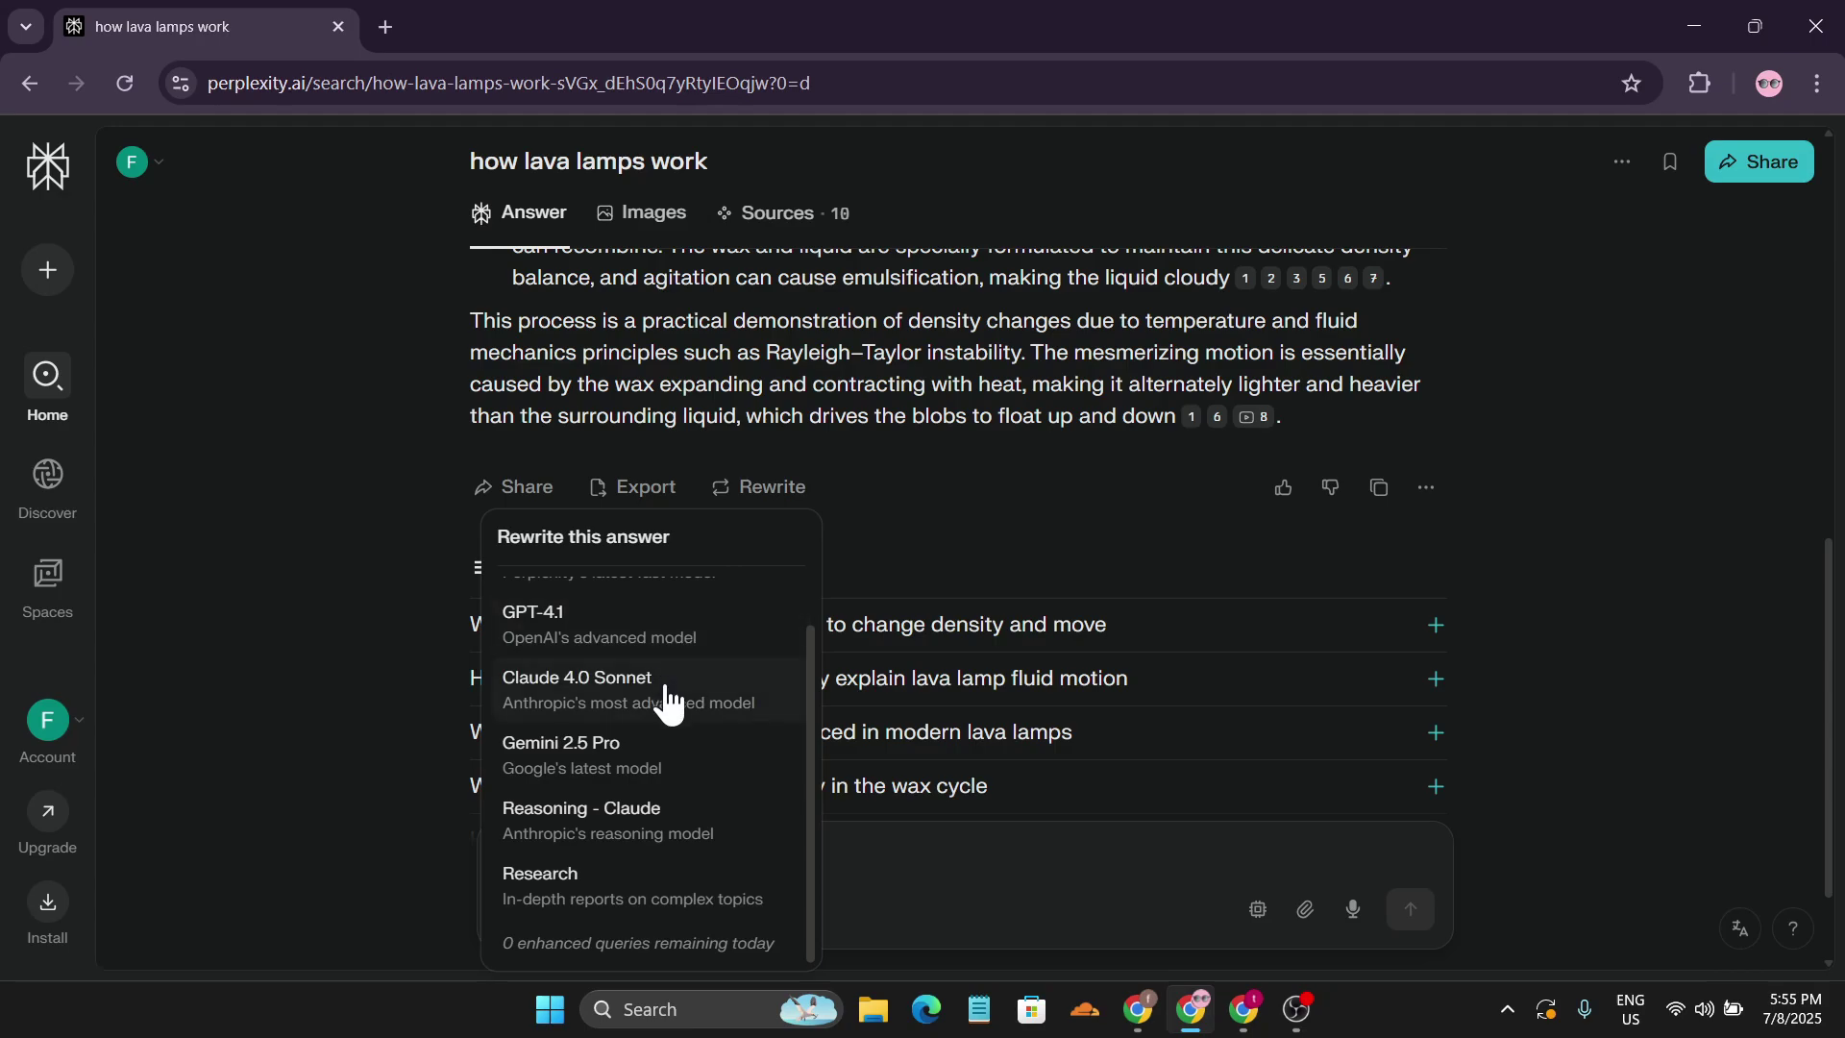
{"action": "scroll", "coordinate": [678, 784], "scroll_direction": "up", "scroll_amount": 1}
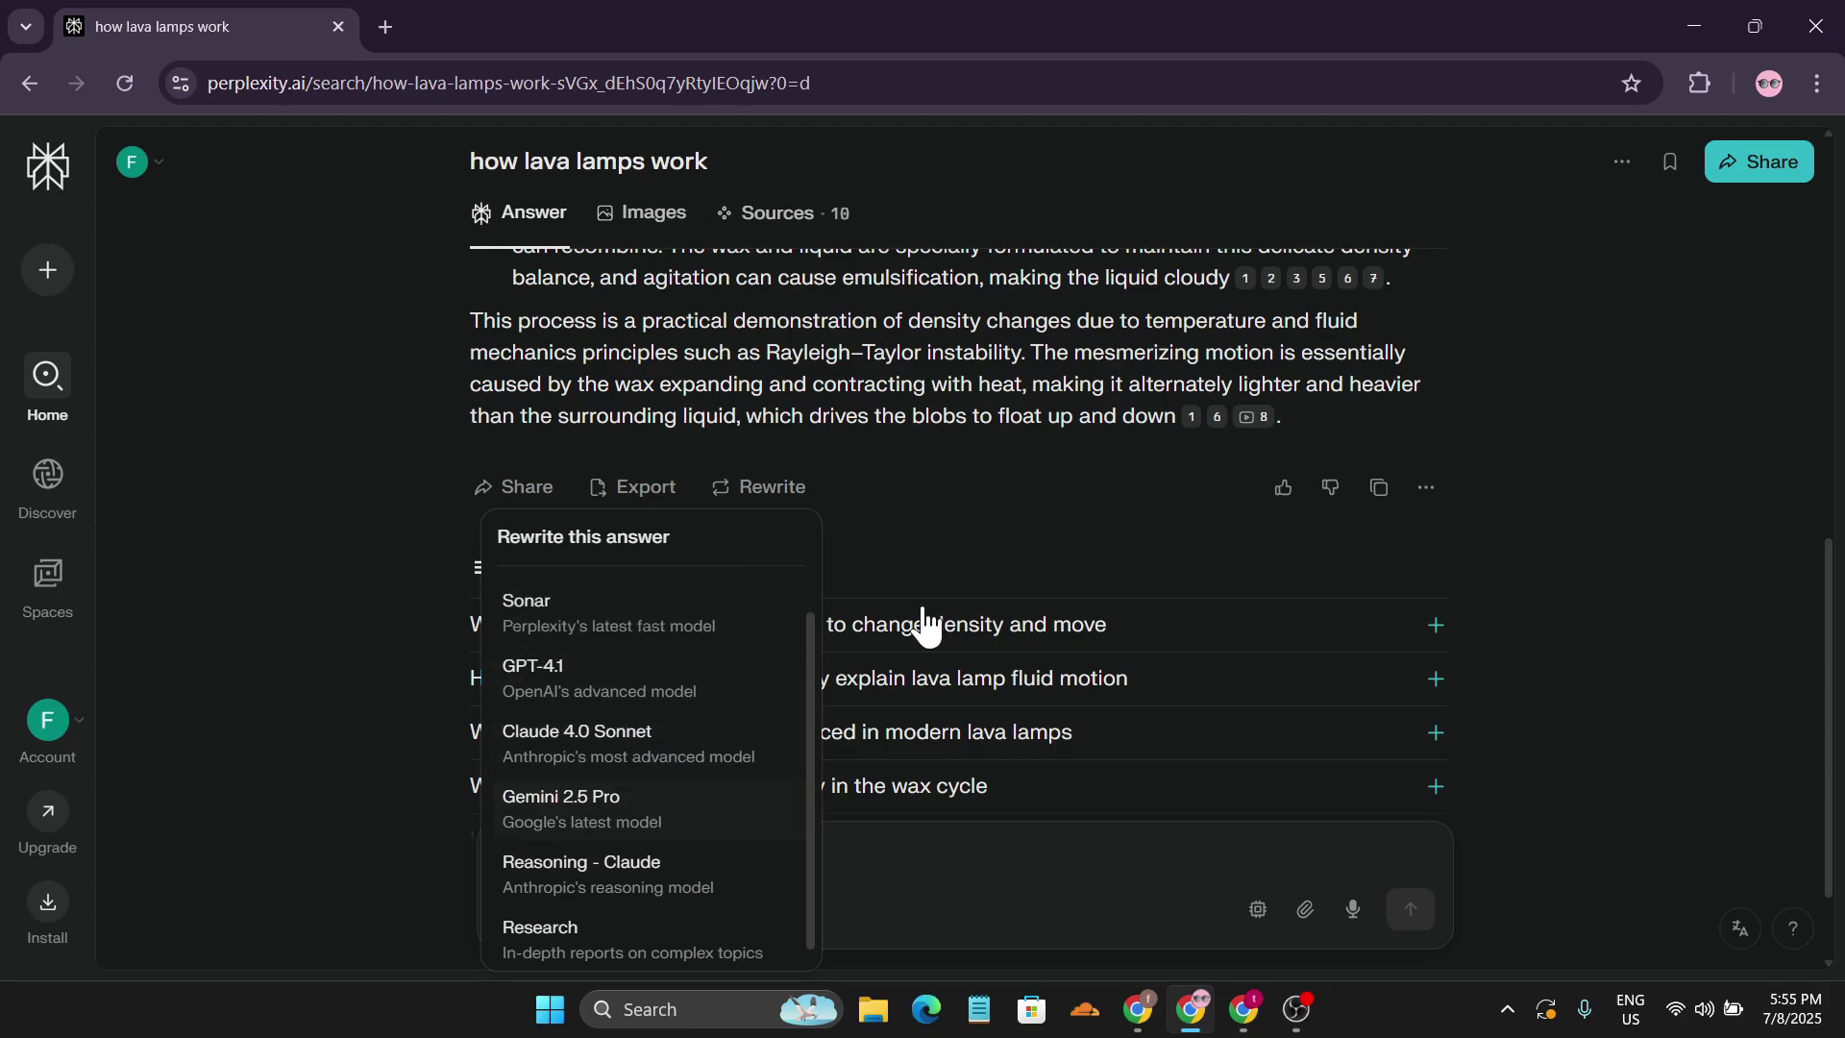
{"action": "left_click", "coordinate": [918, 478]}
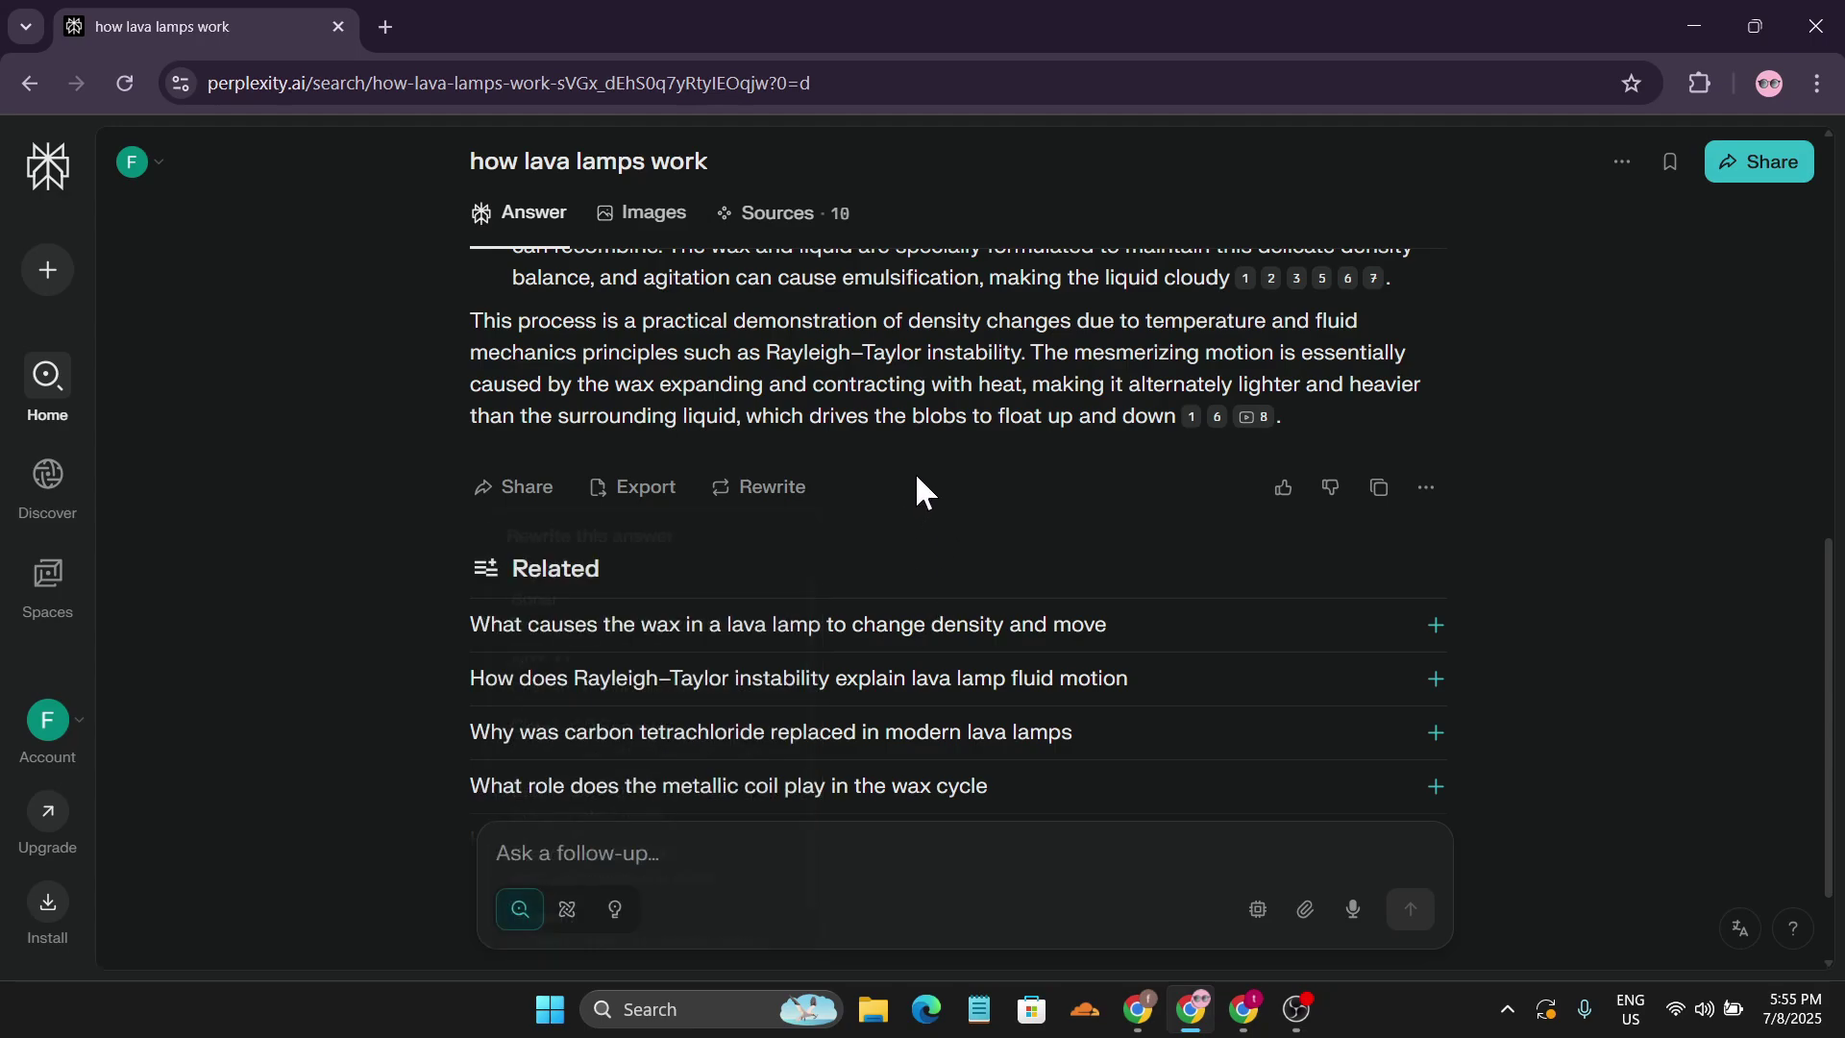
{"action": "scroll", "coordinate": [939, 560], "scroll_direction": "up", "scroll_amount": 7}
{"action": "scroll", "coordinate": [945, 563], "scroll_direction": "up", "scroll_amount": 2}
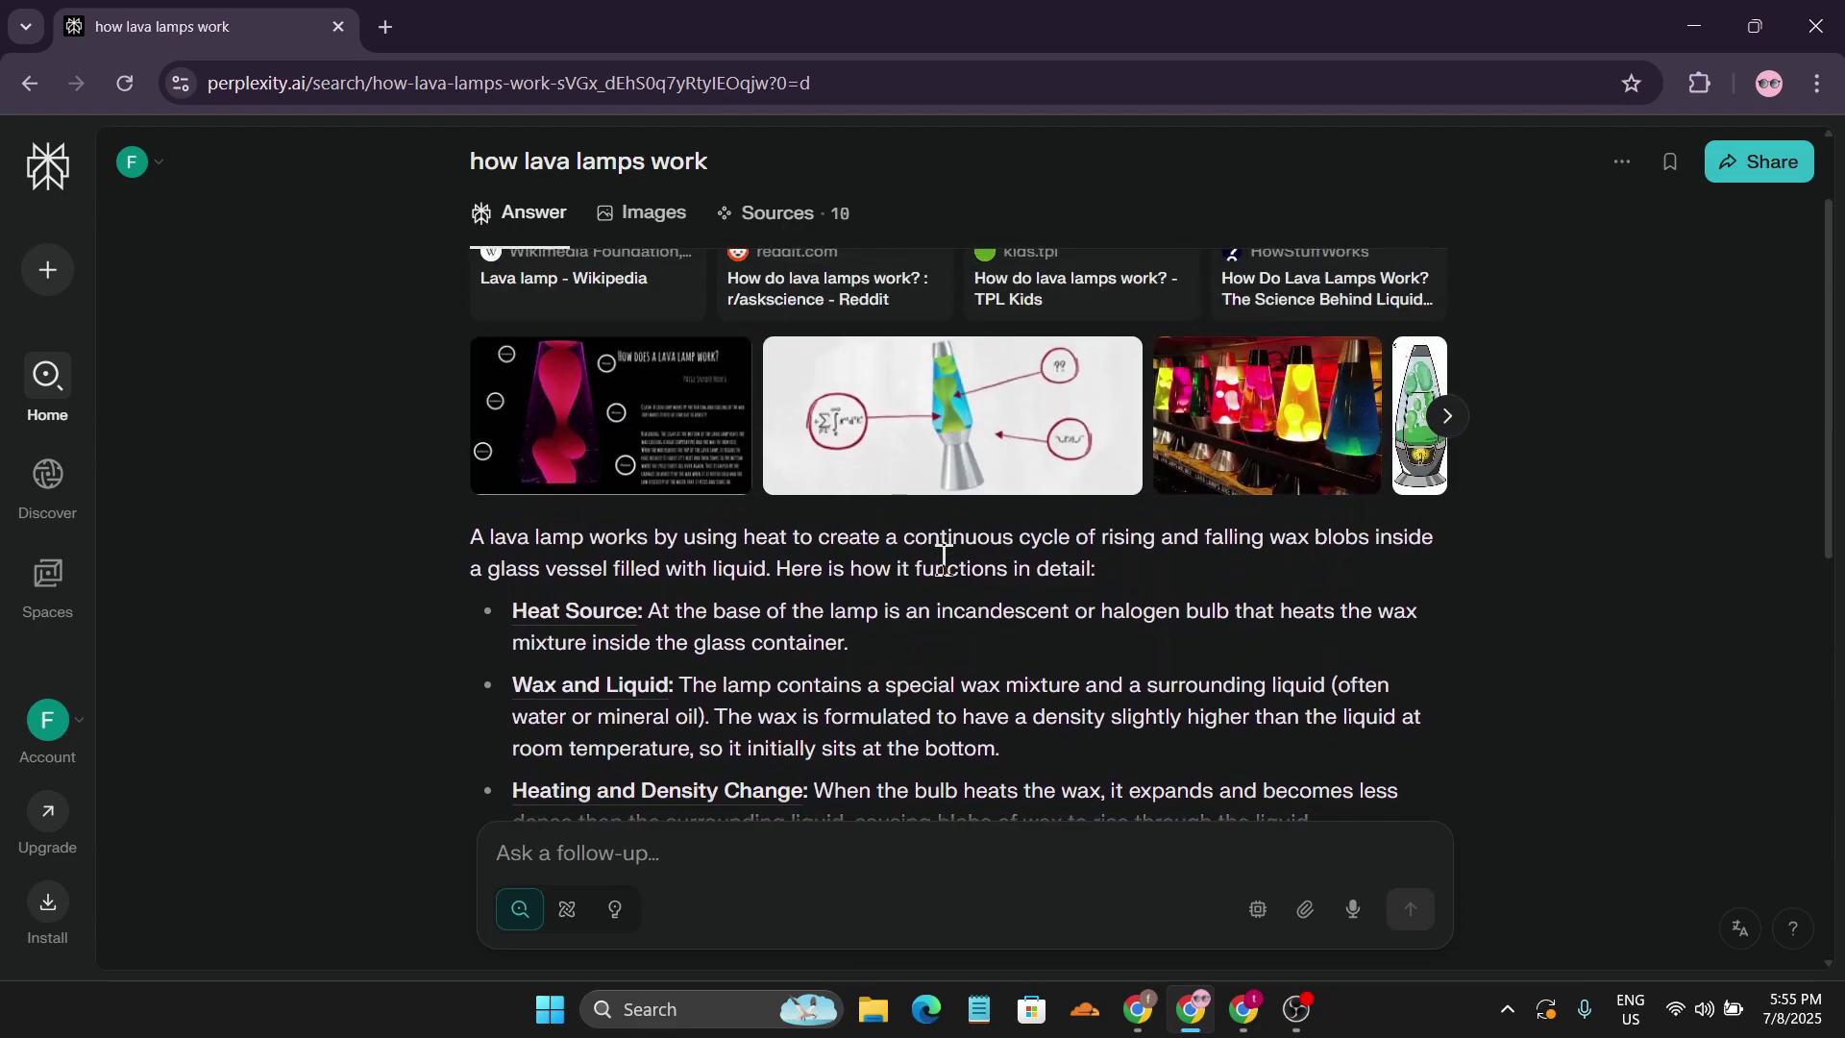
{"action": "scroll", "coordinate": [945, 560], "scroll_direction": "down", "scroll_amount": 3}
{"action": "scroll", "coordinate": [945, 560], "scroll_direction": "up", "scroll_amount": 3}
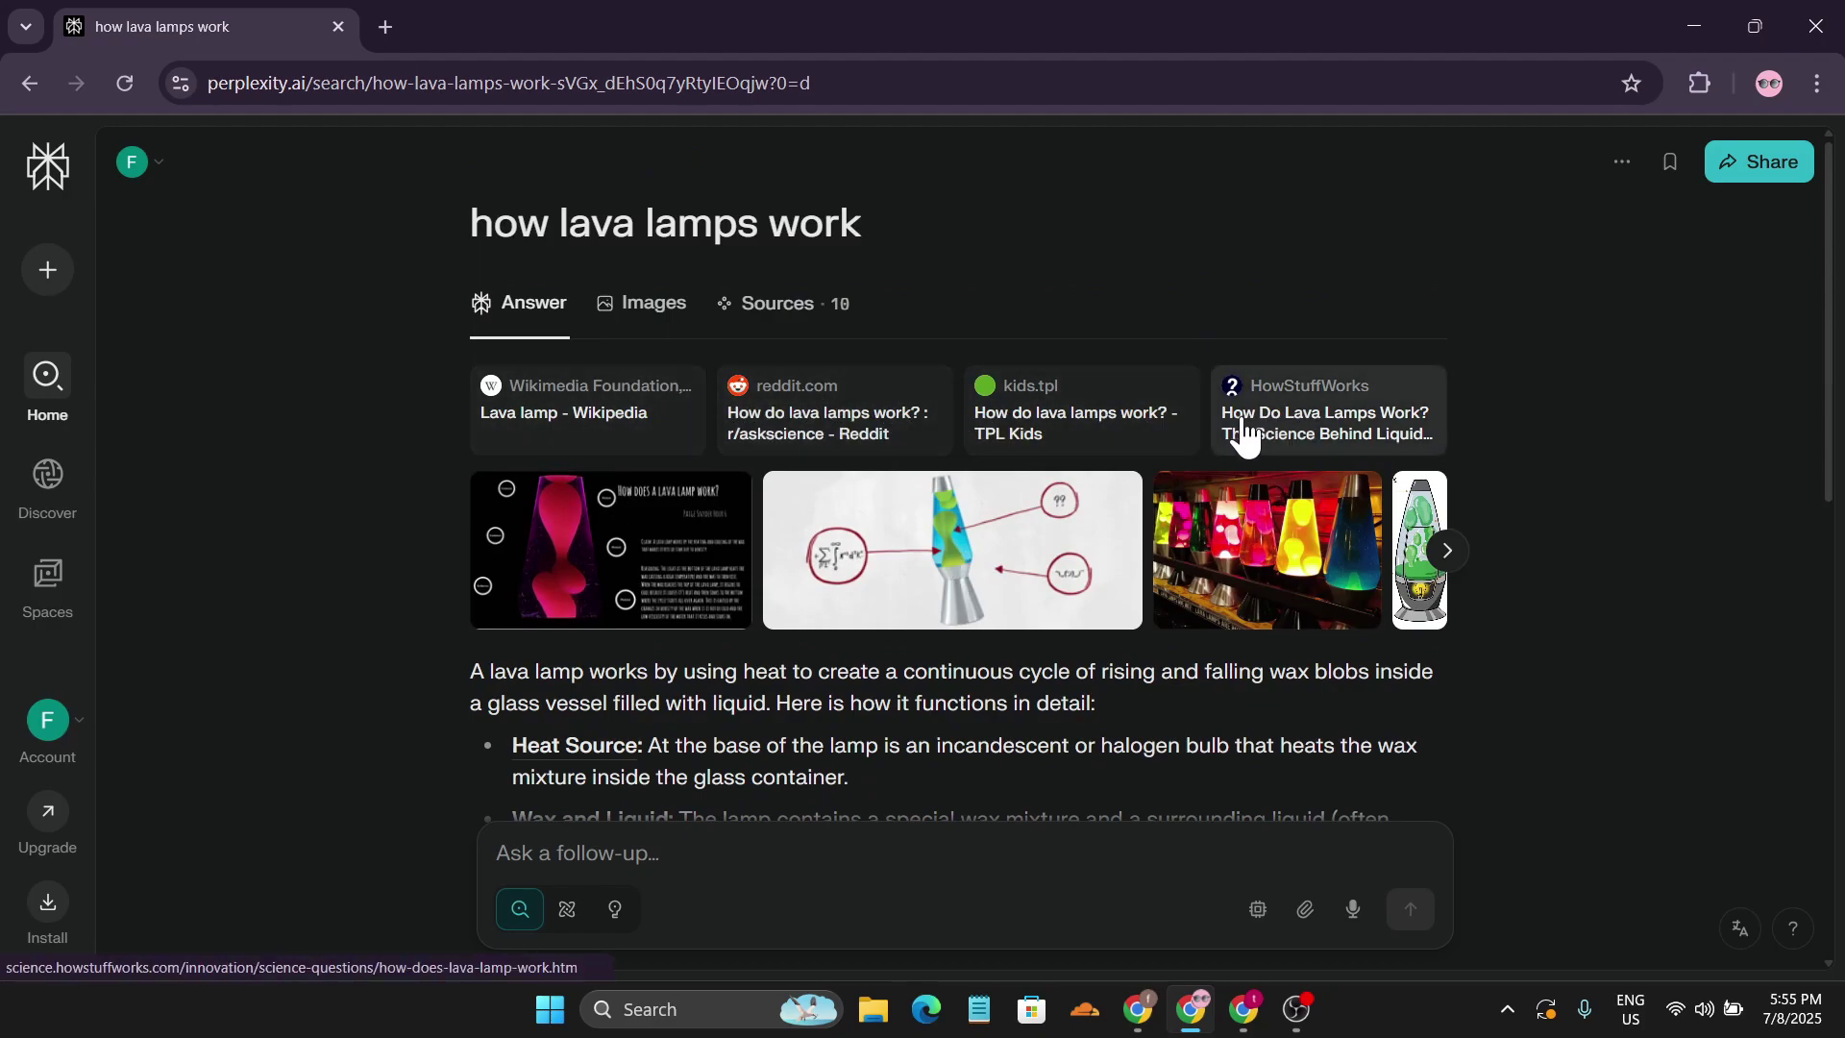
{"action": "scroll", "coordinate": [911, 481], "scroll_direction": "down", "scroll_amount": 3}
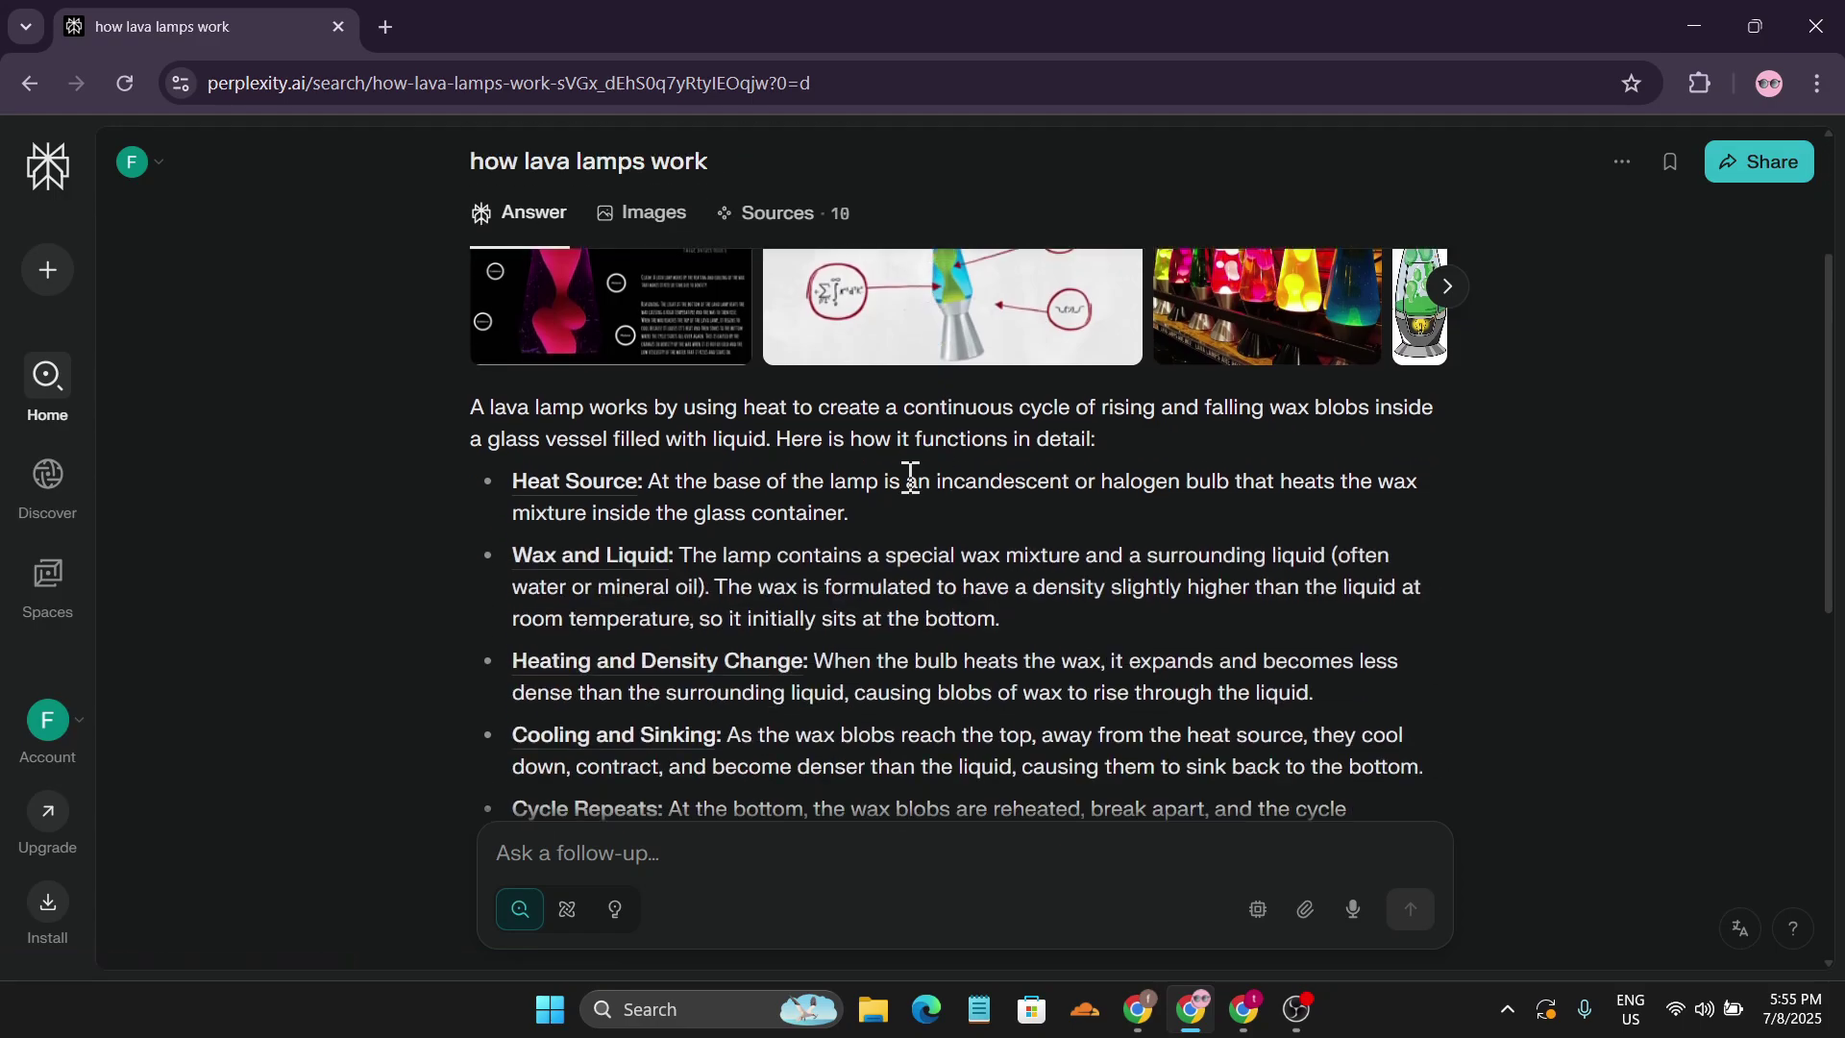
{"action": "scroll", "coordinate": [832, 519], "scroll_direction": "down", "scroll_amount": 6}
{"action": "scroll", "coordinate": [816, 496], "scroll_direction": "up", "scroll_amount": 5}
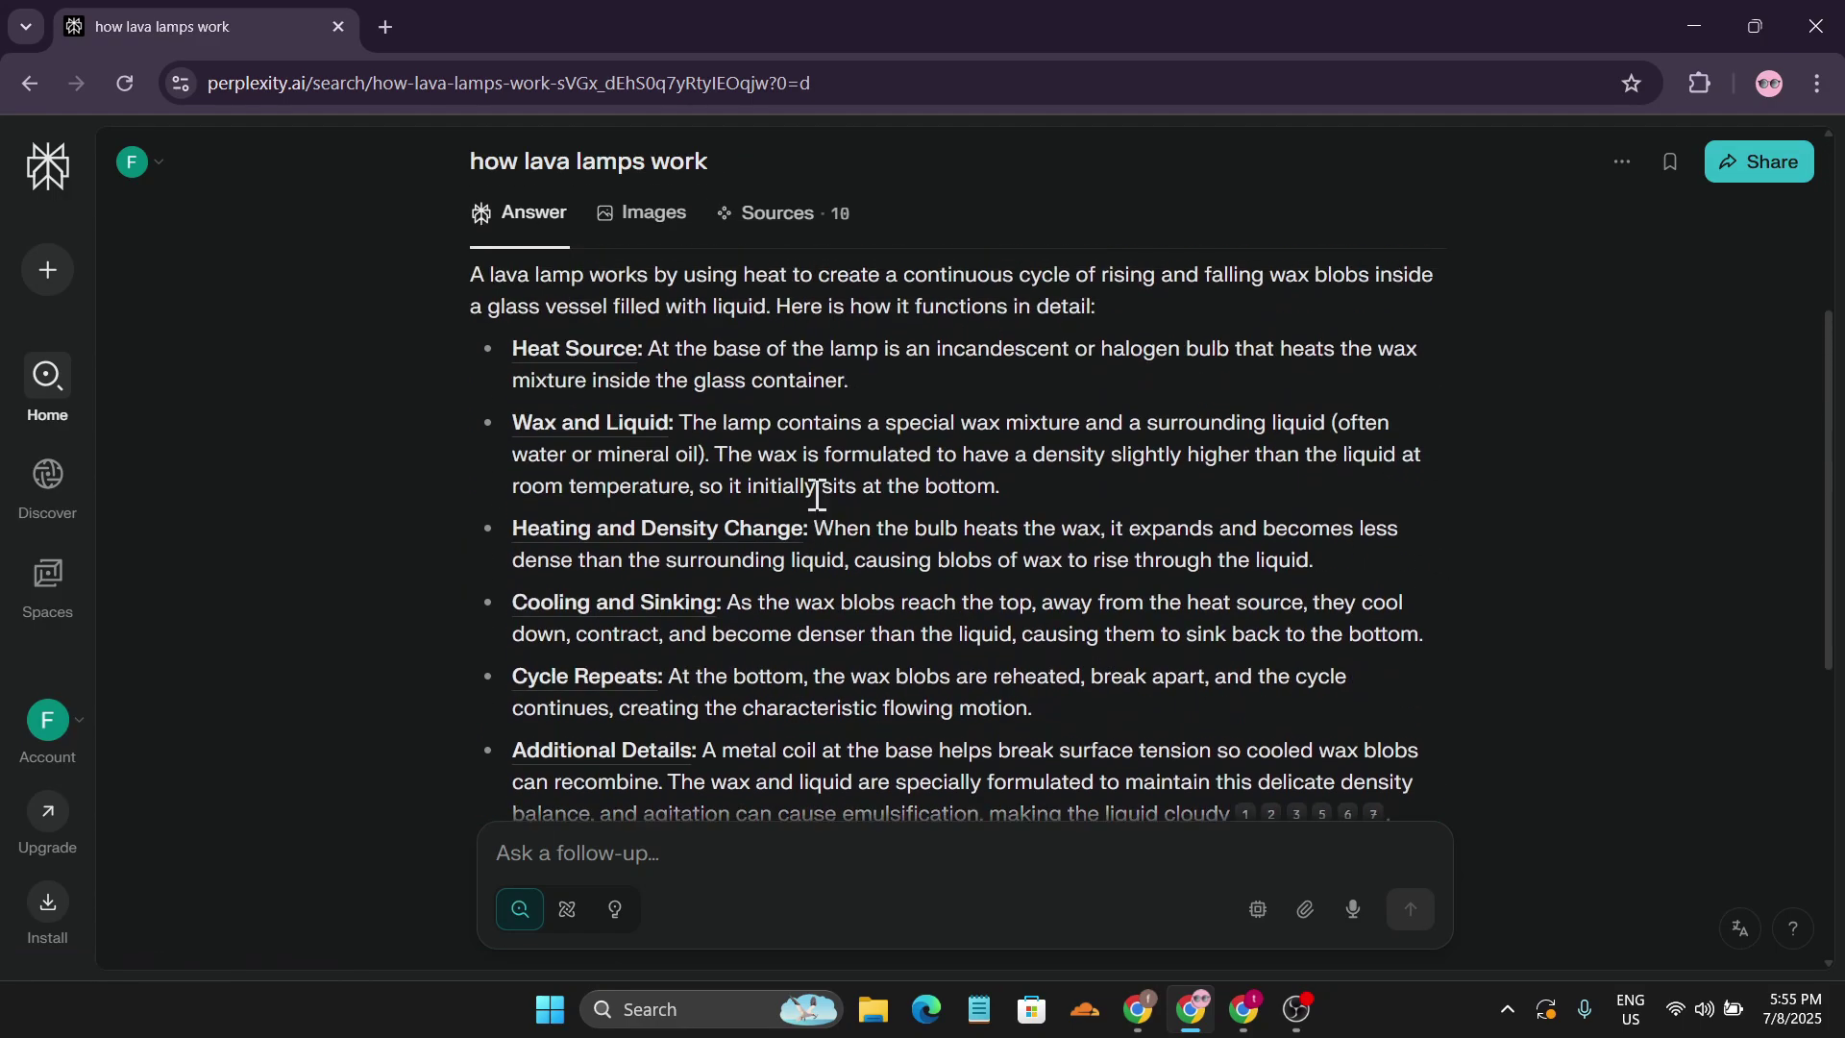
{"action": "scroll", "coordinate": [817, 496], "scroll_direction": "up", "scroll_amount": 4}
{"action": "scroll", "coordinate": [810, 544], "scroll_direction": "down", "scroll_amount": 4}
{"action": "scroll", "coordinate": [807, 449], "scroll_direction": "down", "scroll_amount": 3}
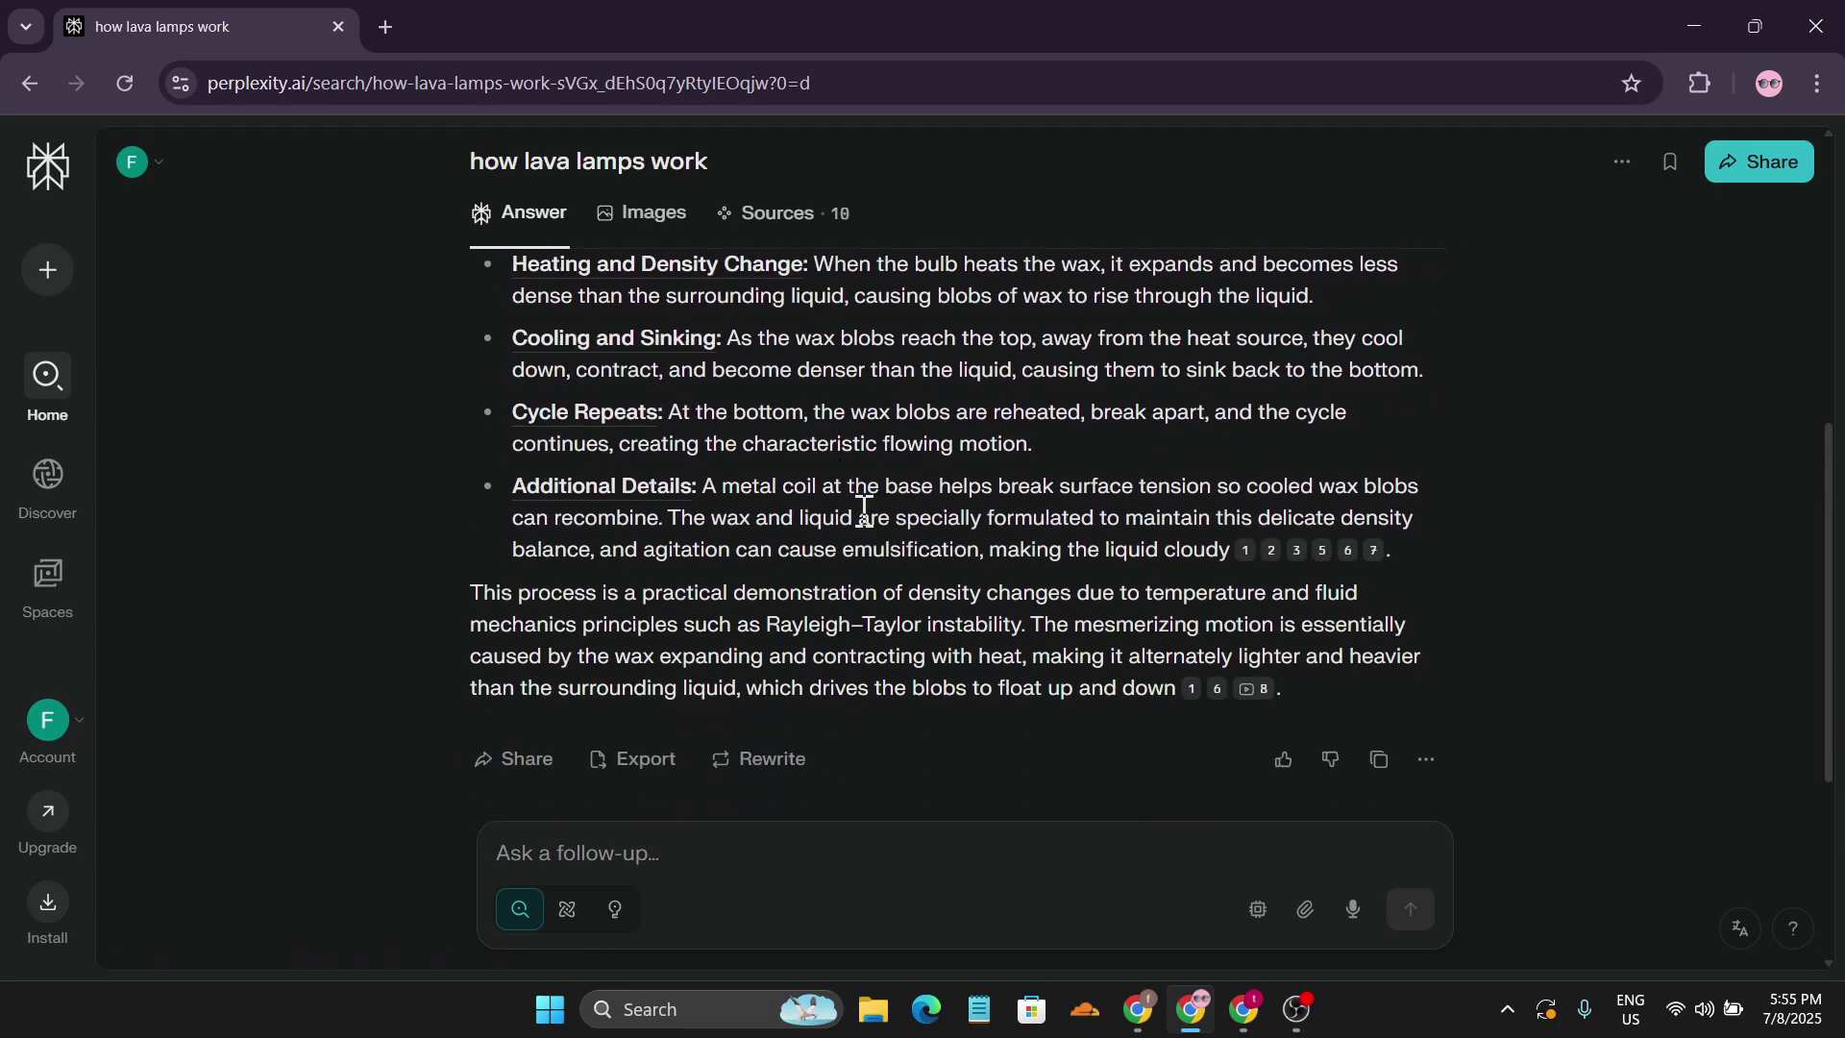
{"action": "scroll", "coordinate": [817, 500], "scroll_direction": "up", "scroll_amount": 7}
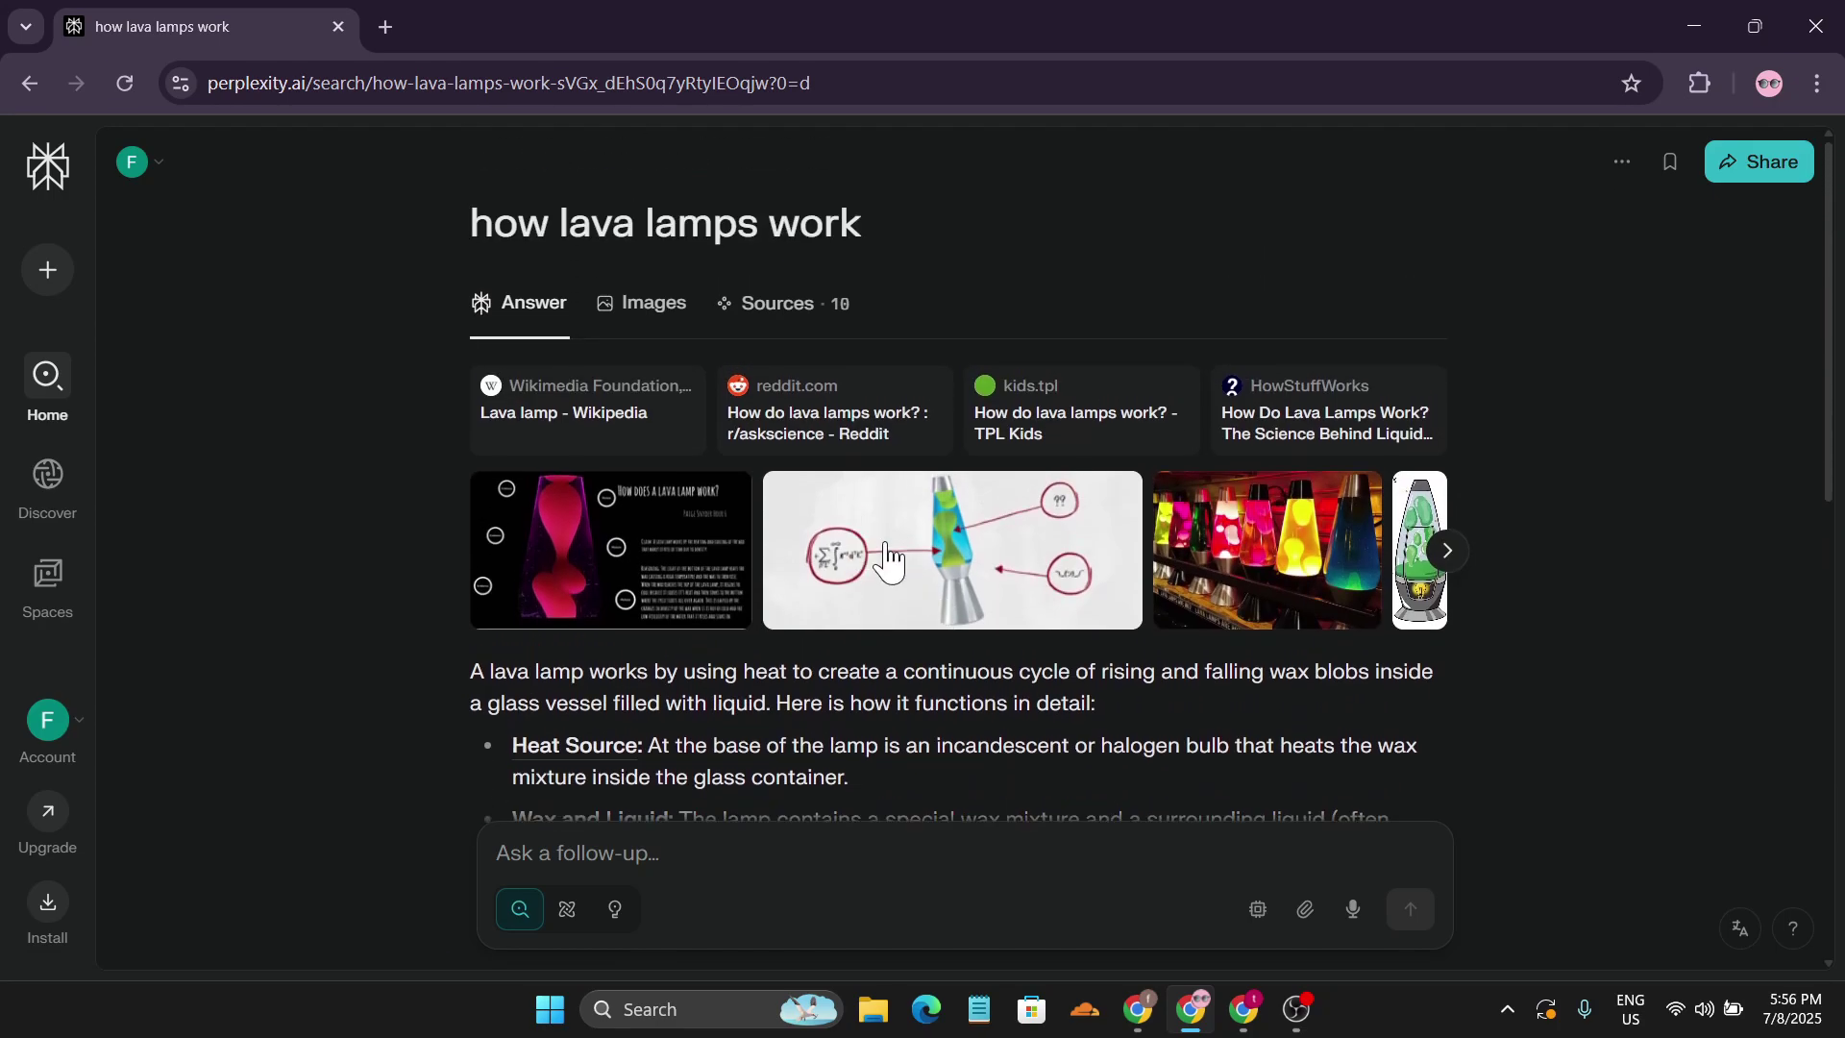
{"action": "left_click", "coordinate": [646, 306]}
{"action": "scroll", "coordinate": [977, 567], "scroll_direction": "down", "scroll_amount": 10}
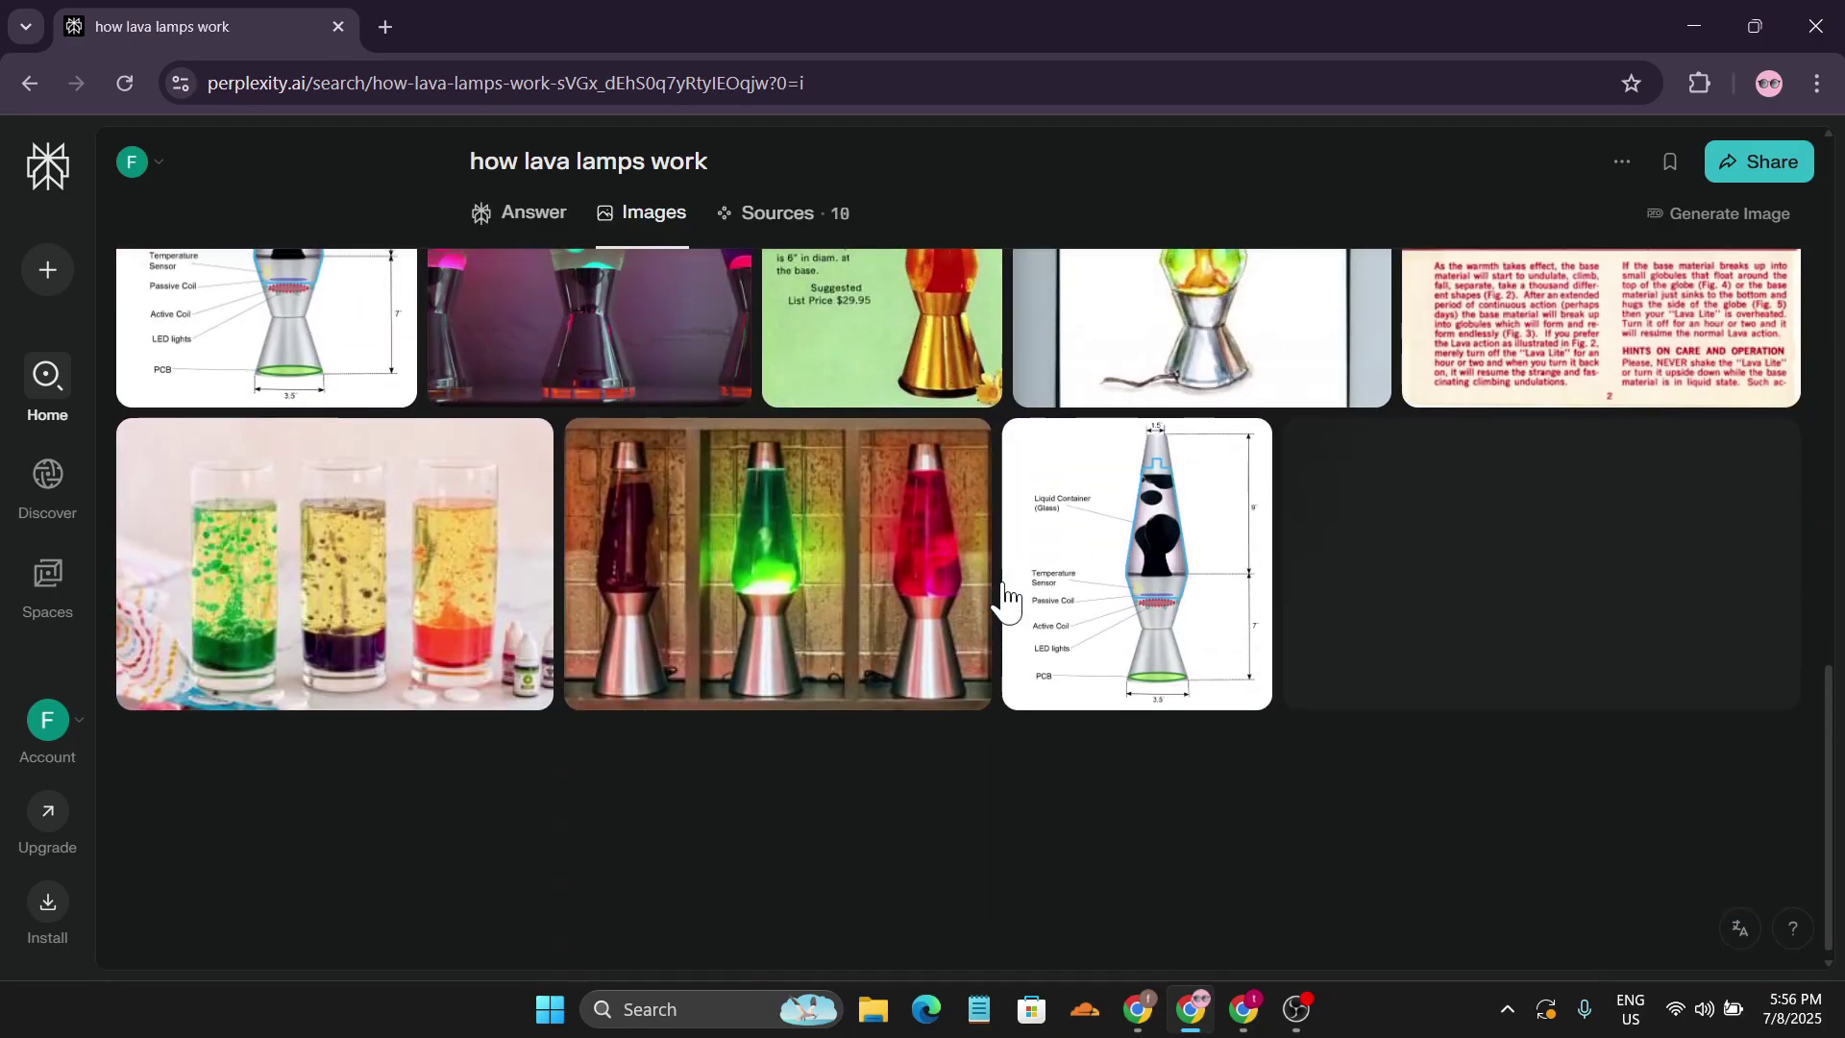
{"action": "scroll", "coordinate": [1000, 598], "scroll_direction": "up", "scroll_amount": 10}
{"action": "left_click", "coordinate": [567, 309]}
{"action": "scroll", "coordinate": [975, 595], "scroll_direction": "up", "scroll_amount": 4}
{"action": "scroll", "coordinate": [965, 592], "scroll_direction": "down", "scroll_amount": 6}
{"action": "scroll", "coordinate": [980, 538], "scroll_direction": "up", "scroll_amount": 6}
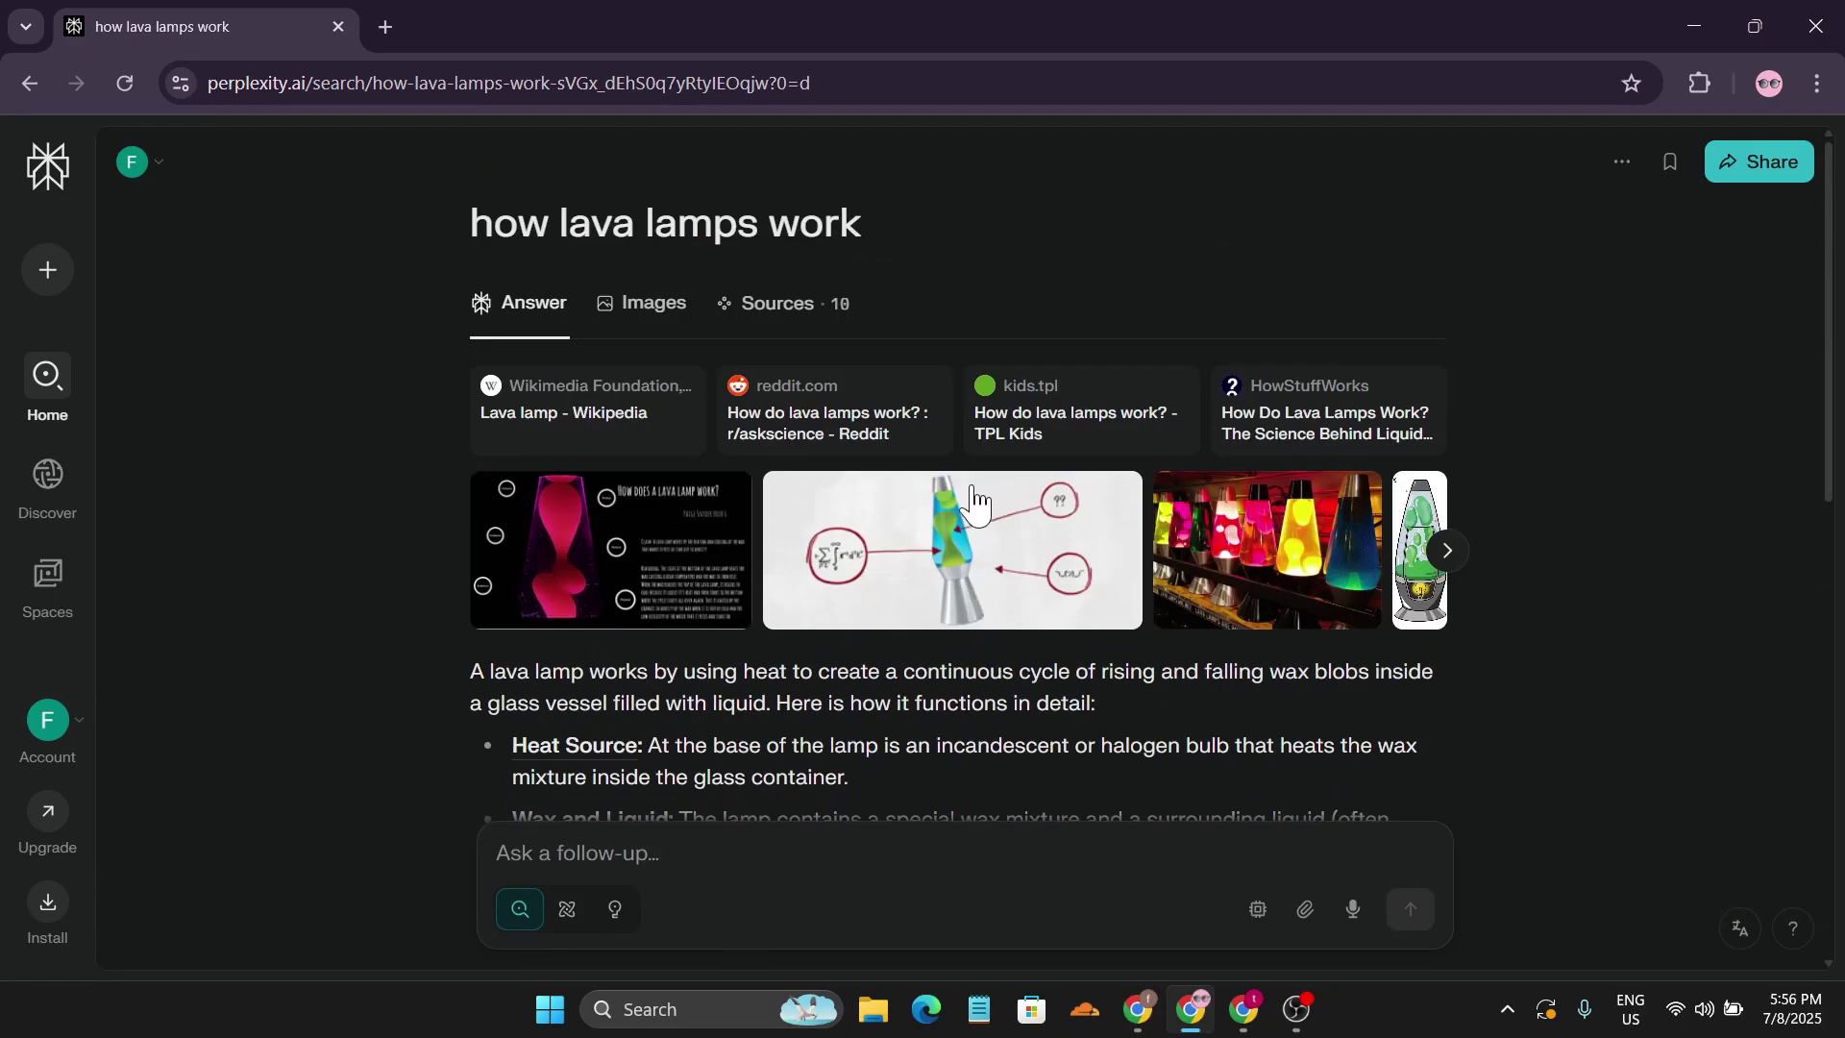
Export the answer as 'how lava lamps work.pdf' and open its download folder
{"action": "left_click", "coordinate": [1618, 181]}
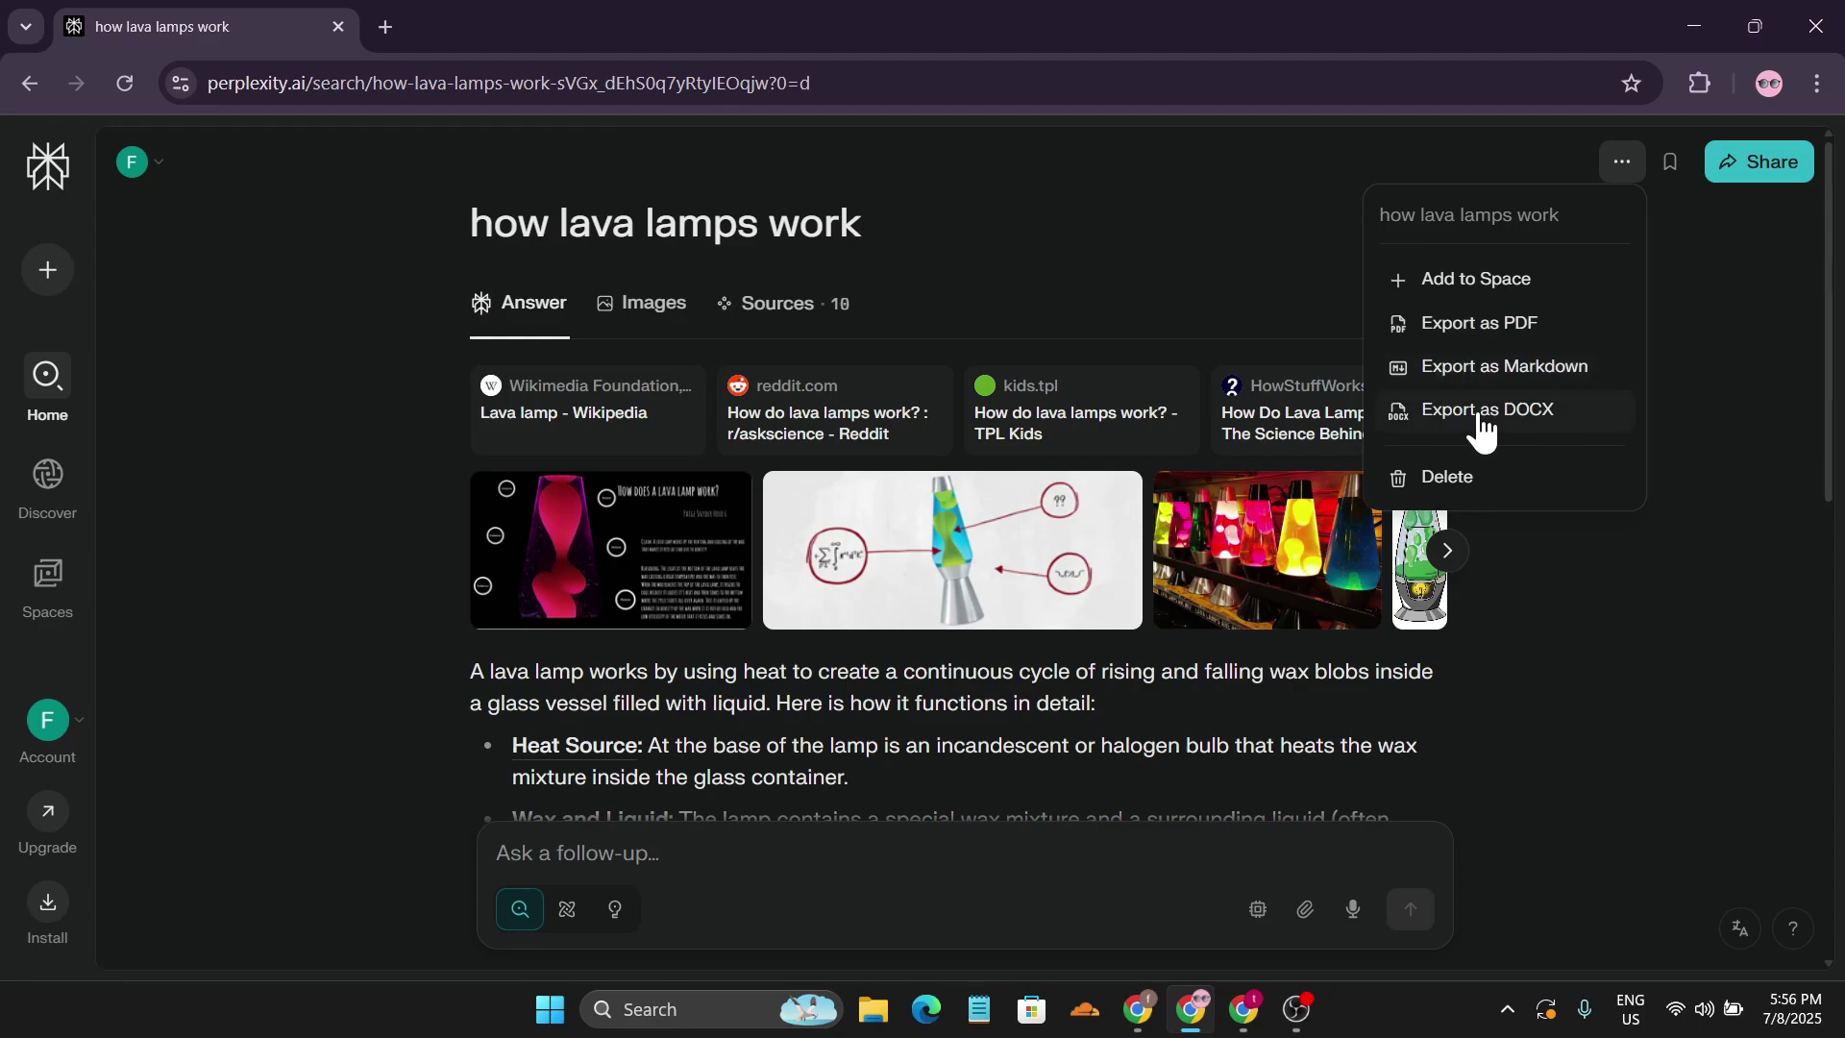
{"action": "left_click", "coordinate": [1497, 327]}
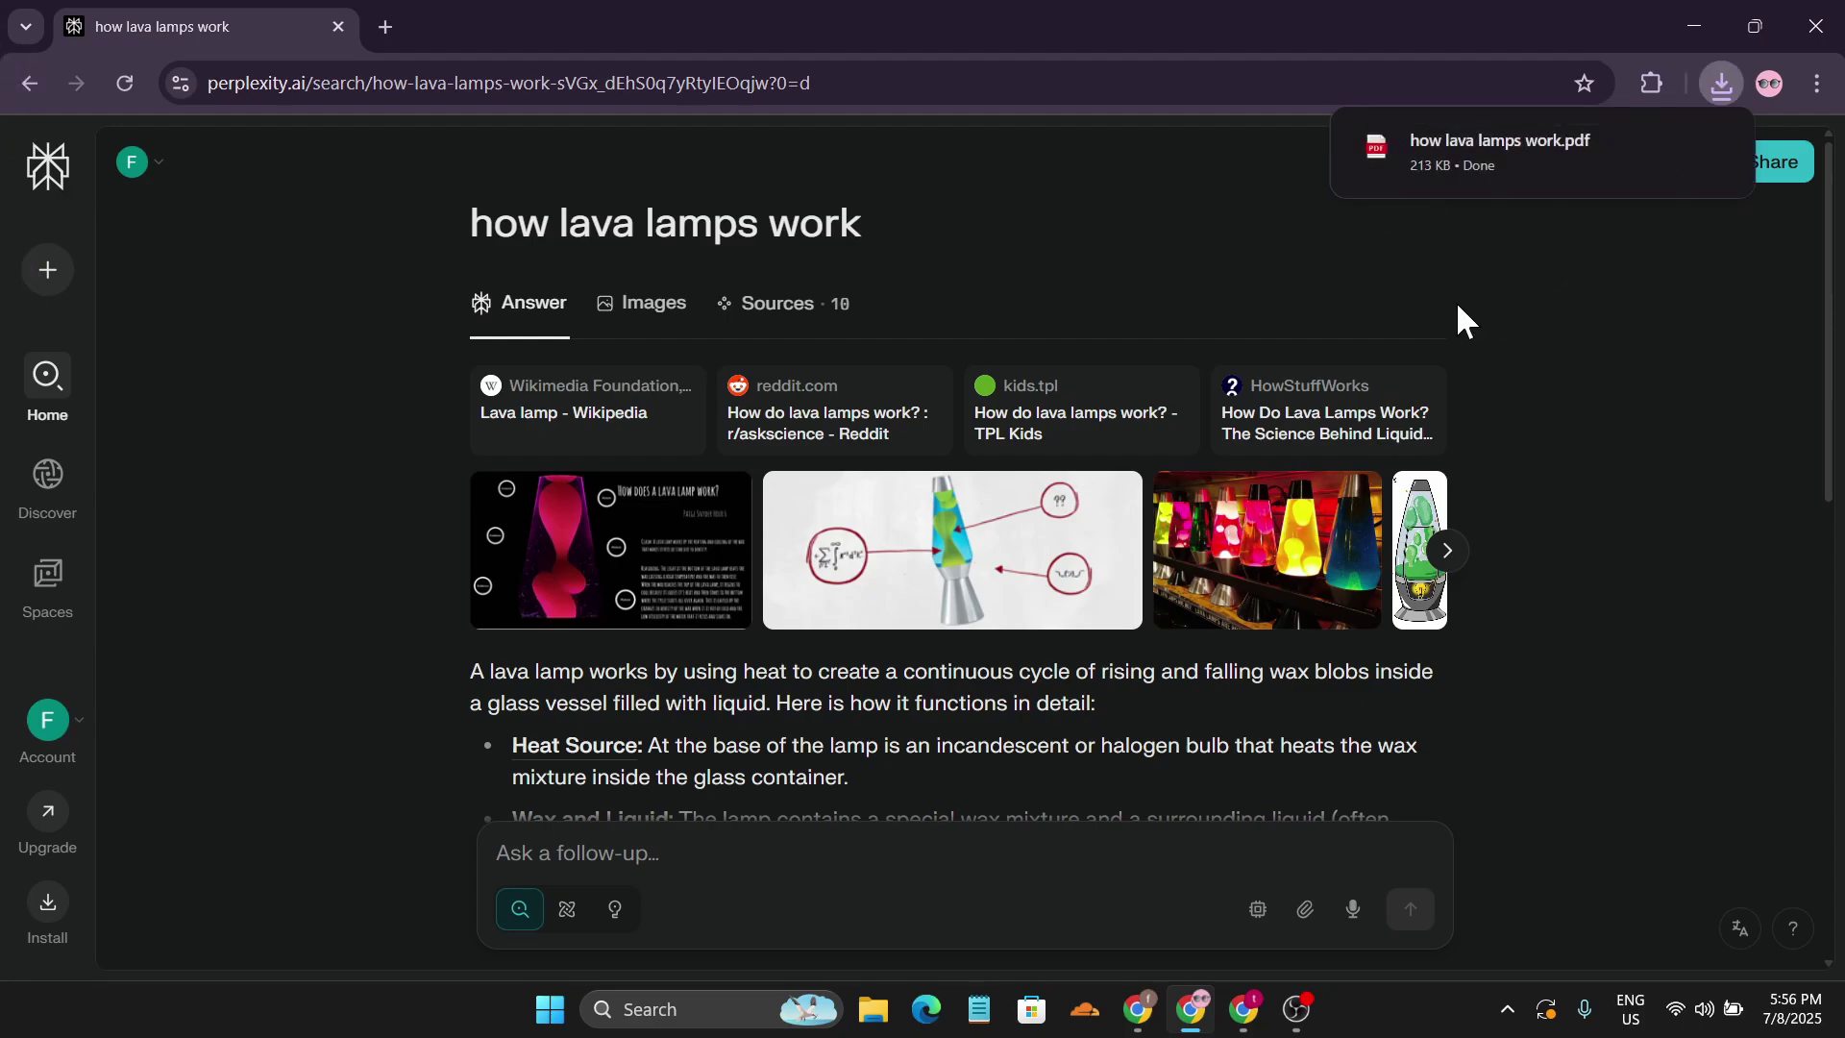
{"action": "mouse_move", "coordinate": [1502, 177]}
{"action": "left_click", "coordinate": [1662, 146]}
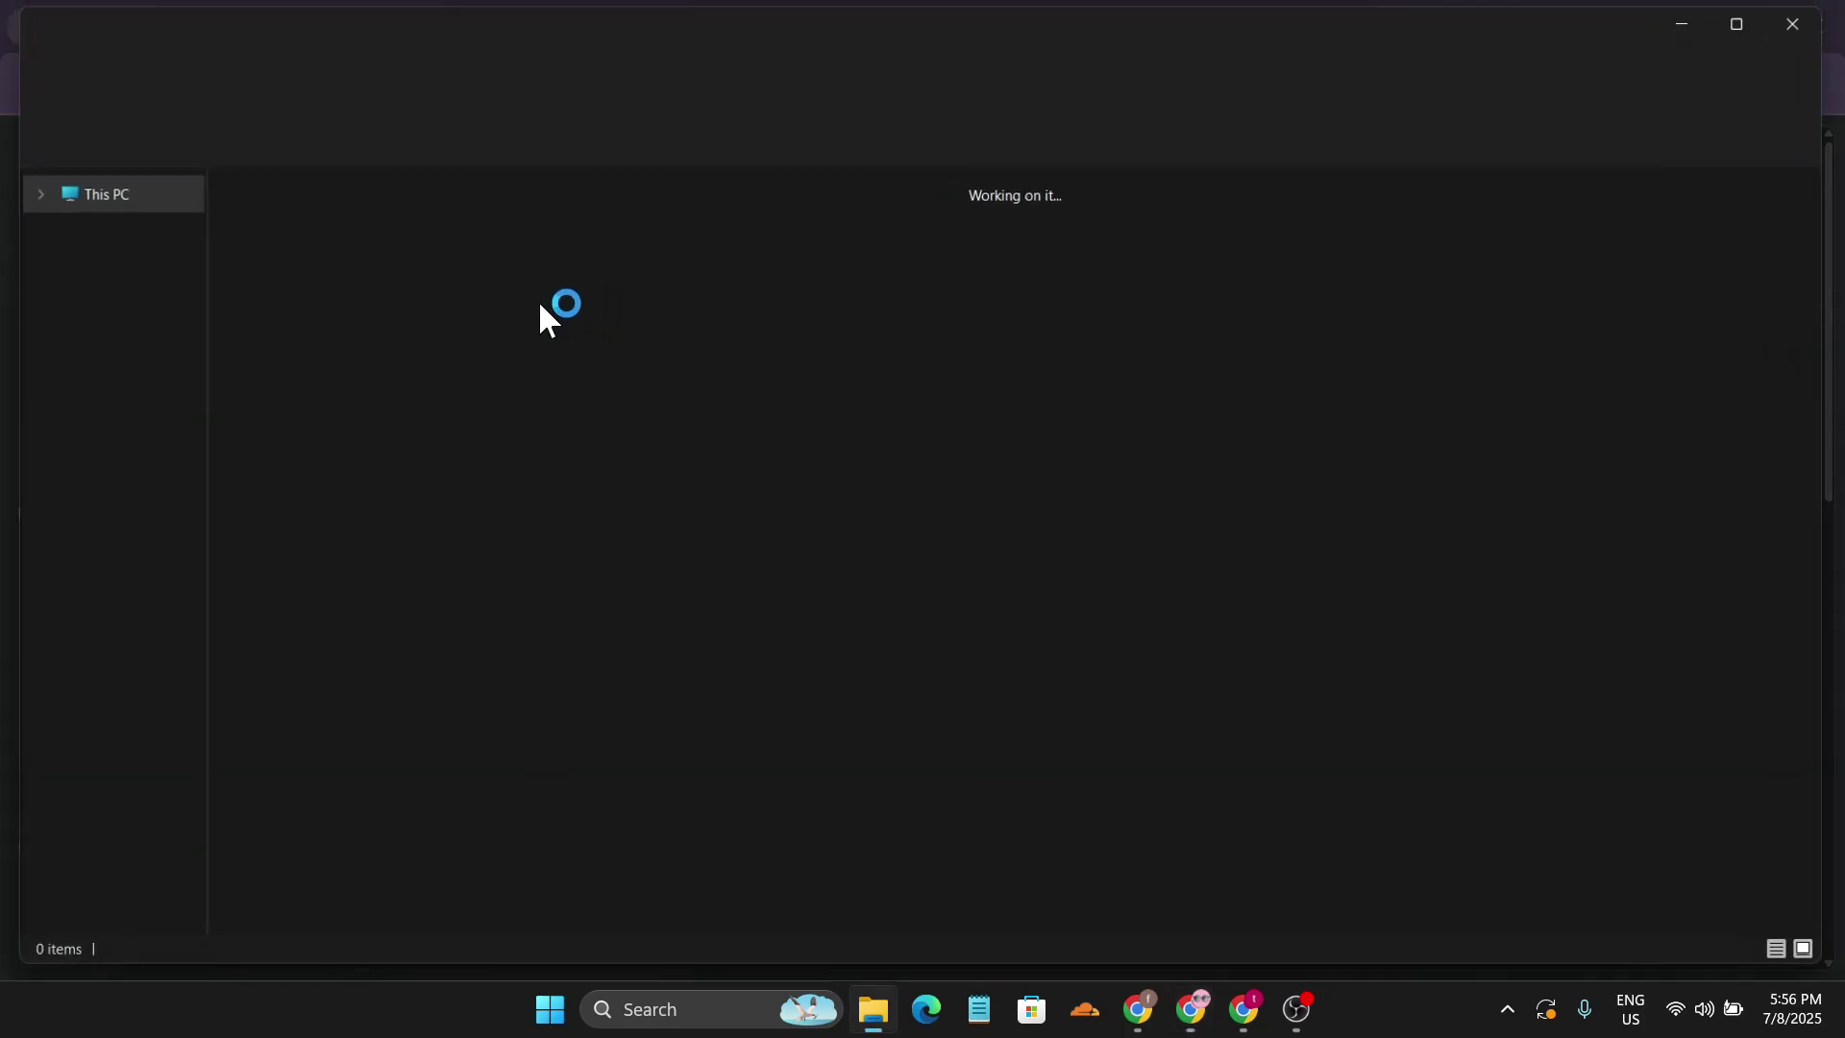
Read through the exported lava lamp PDF in Edge, then bring Perplexity back to the front
{"action": "scroll", "coordinate": [890, 535], "scroll_direction": "down", "scroll_amount": 5}
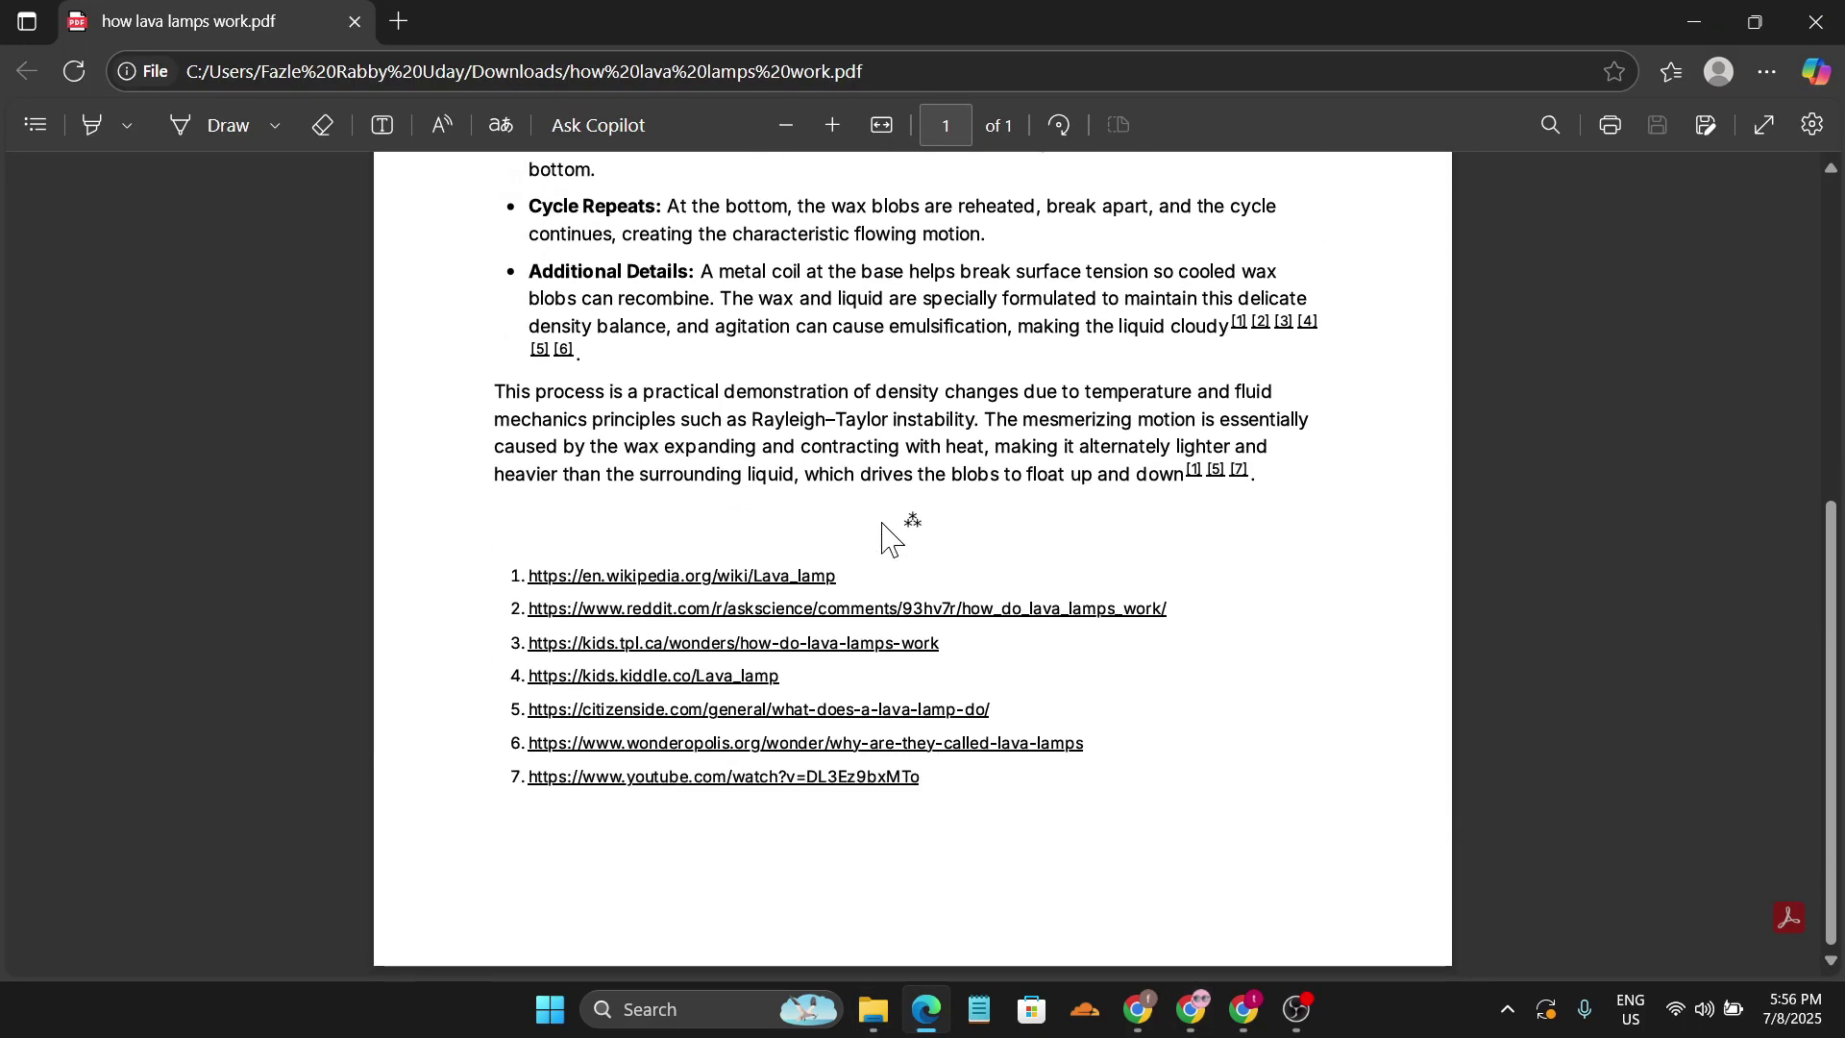
{"action": "scroll", "coordinate": [890, 536], "scroll_direction": "up", "scroll_amount": 5}
{"action": "scroll", "coordinate": [806, 482], "scroll_direction": "down", "scroll_amount": 6}
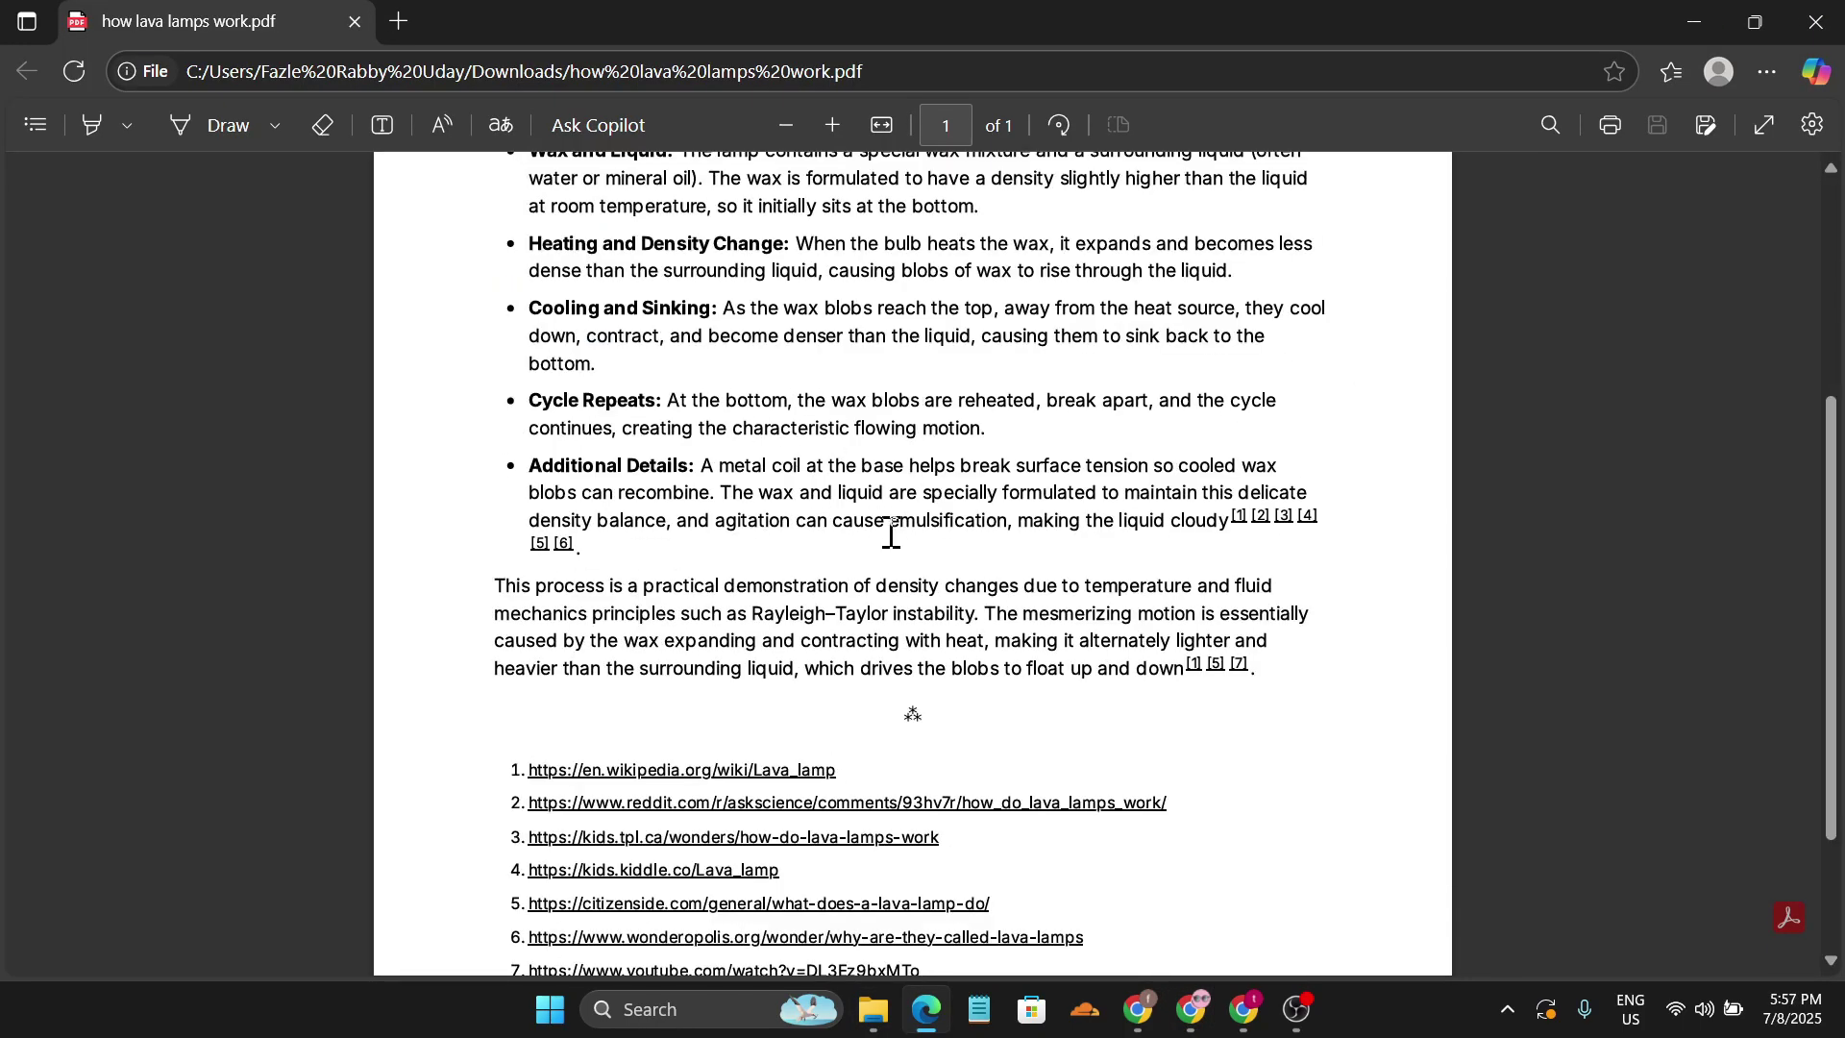
{"action": "scroll", "coordinate": [891, 532], "scroll_direction": "up", "scroll_amount": 5}
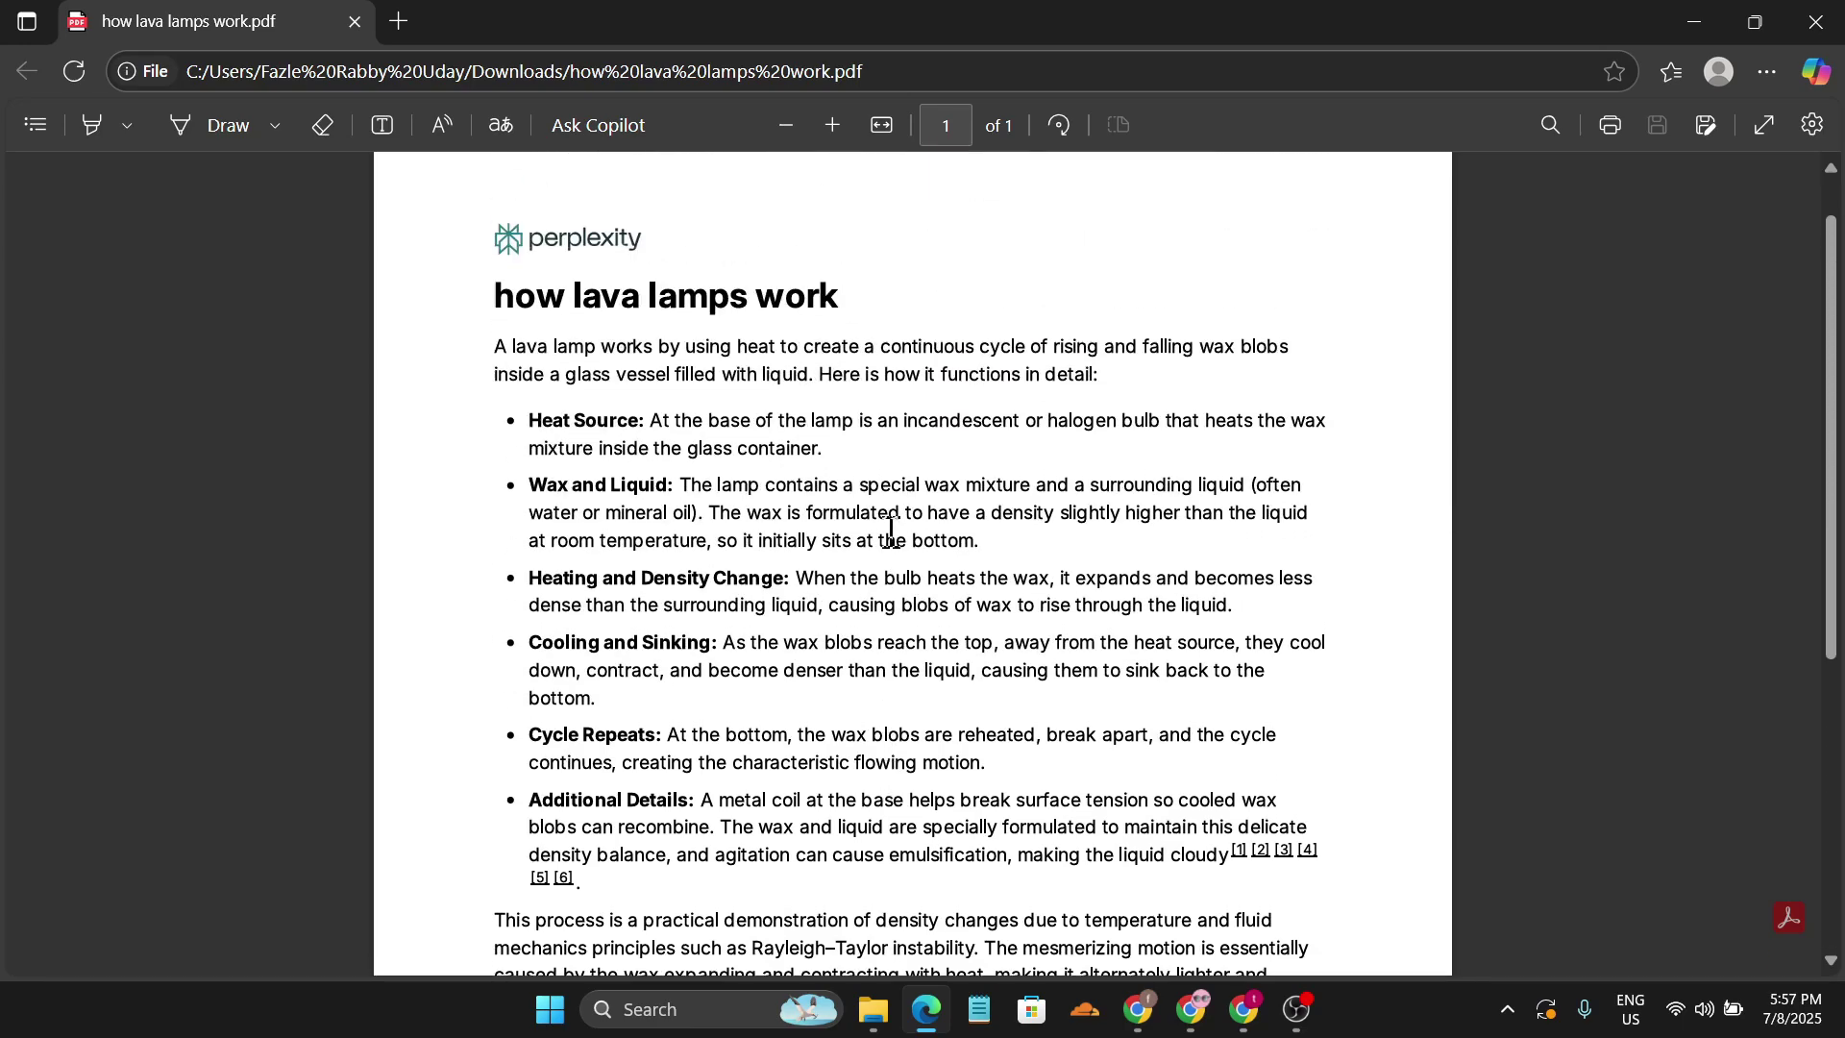
{"action": "scroll", "coordinate": [890, 531], "scroll_direction": "down", "scroll_amount": 4}
{"action": "scroll", "coordinate": [890, 532], "scroll_direction": "up", "scroll_amount": 3}
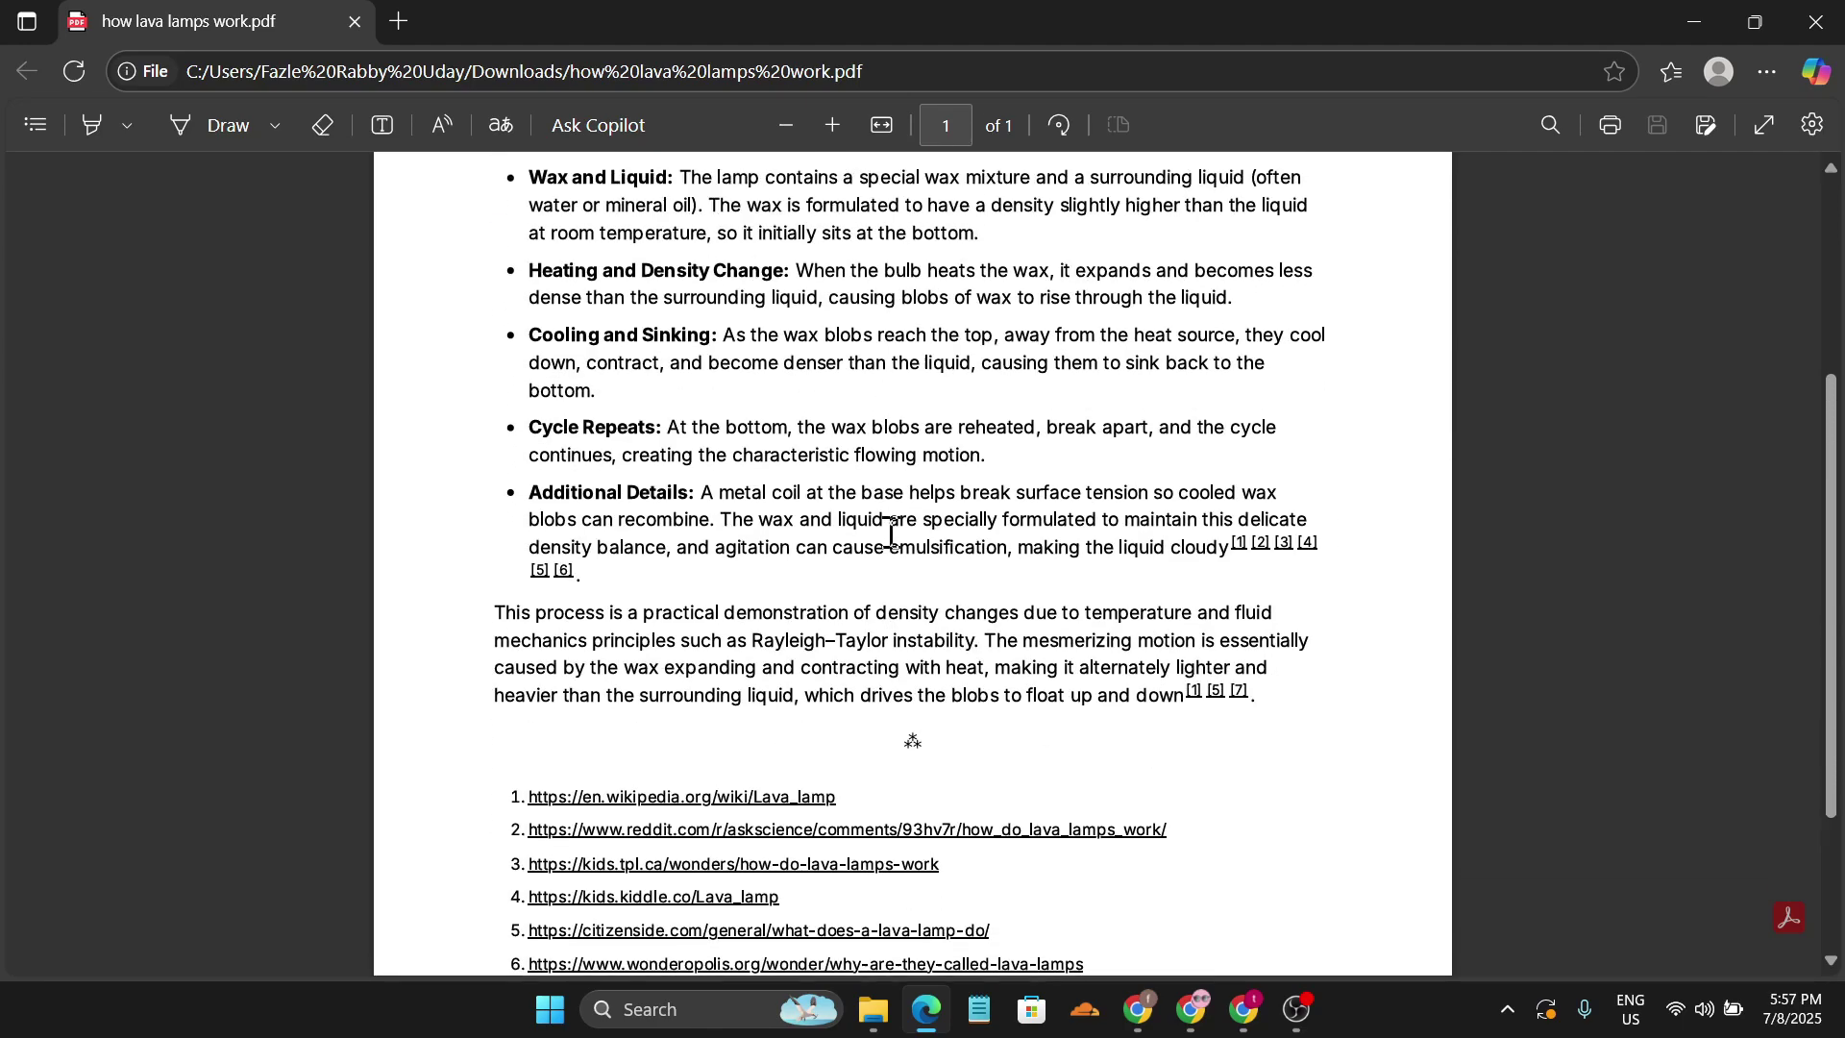
{"action": "left_click", "coordinate": [1192, 1009]}
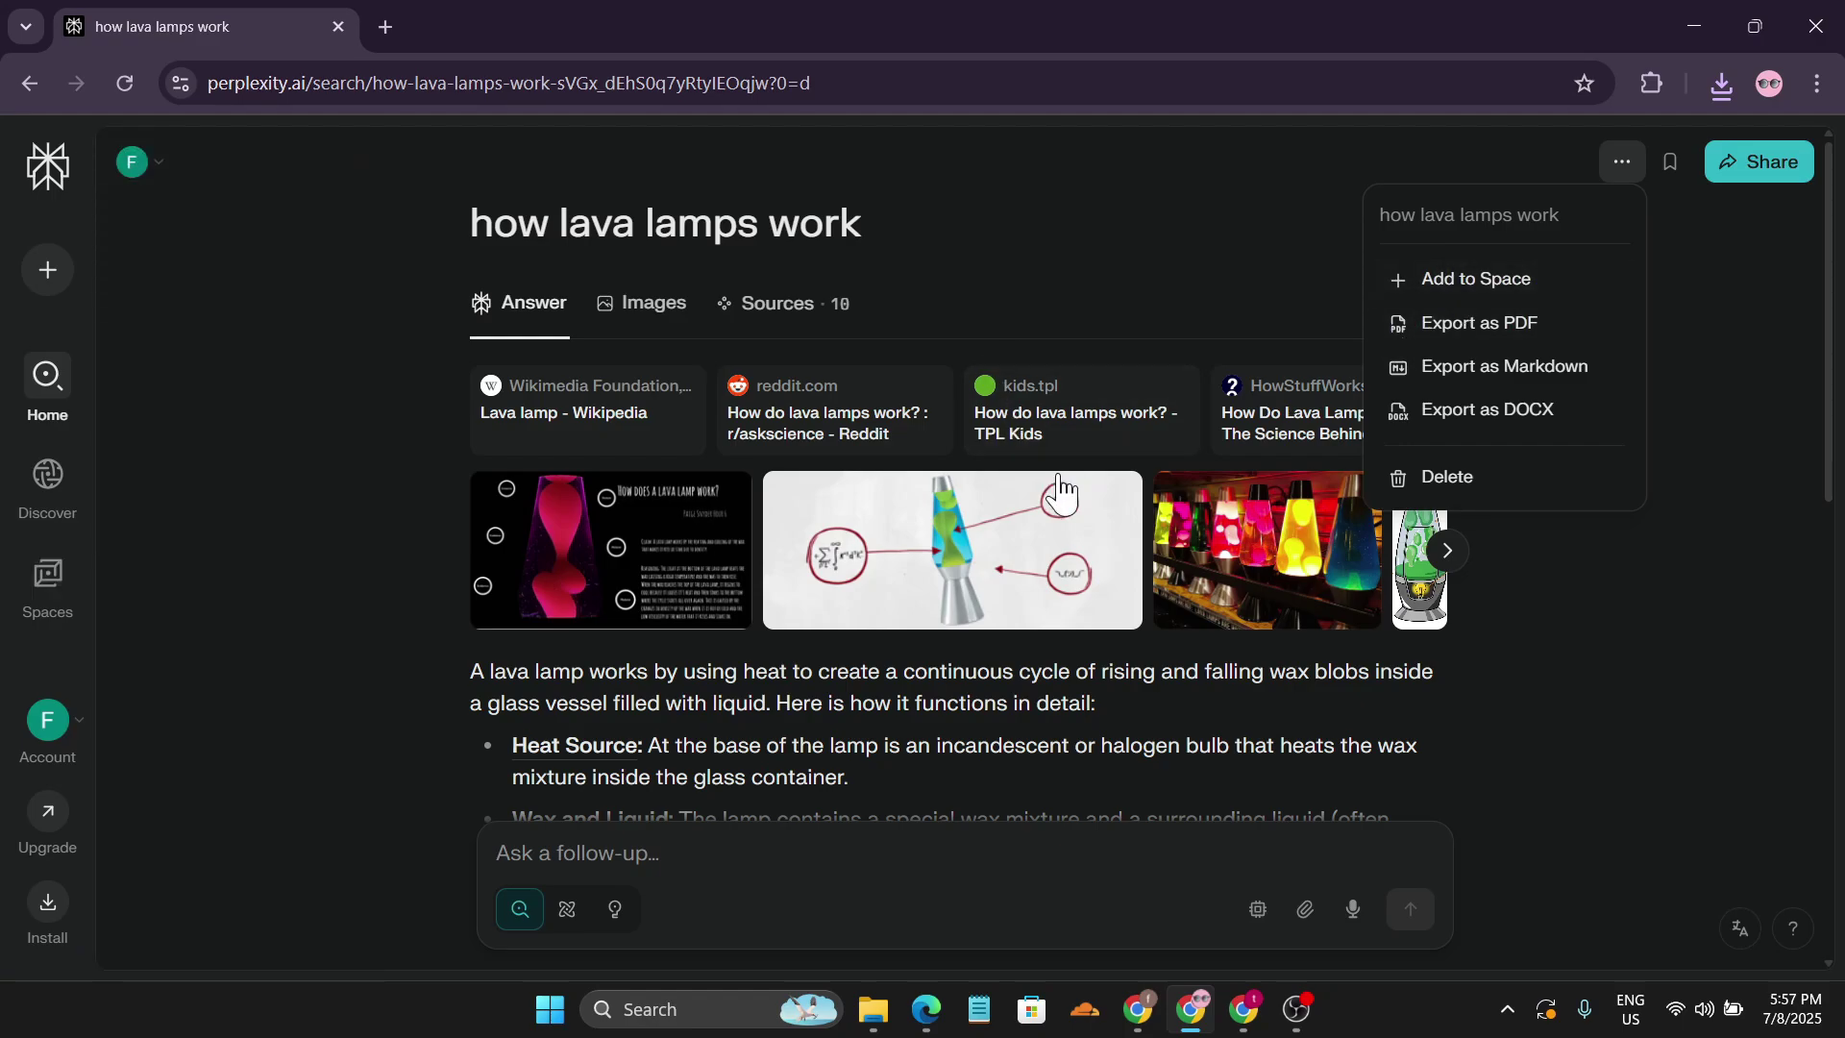
Save the 'how lava lamps work' thread to a new Space titled 'lava lamps'
{"action": "left_click", "coordinate": [1454, 289]}
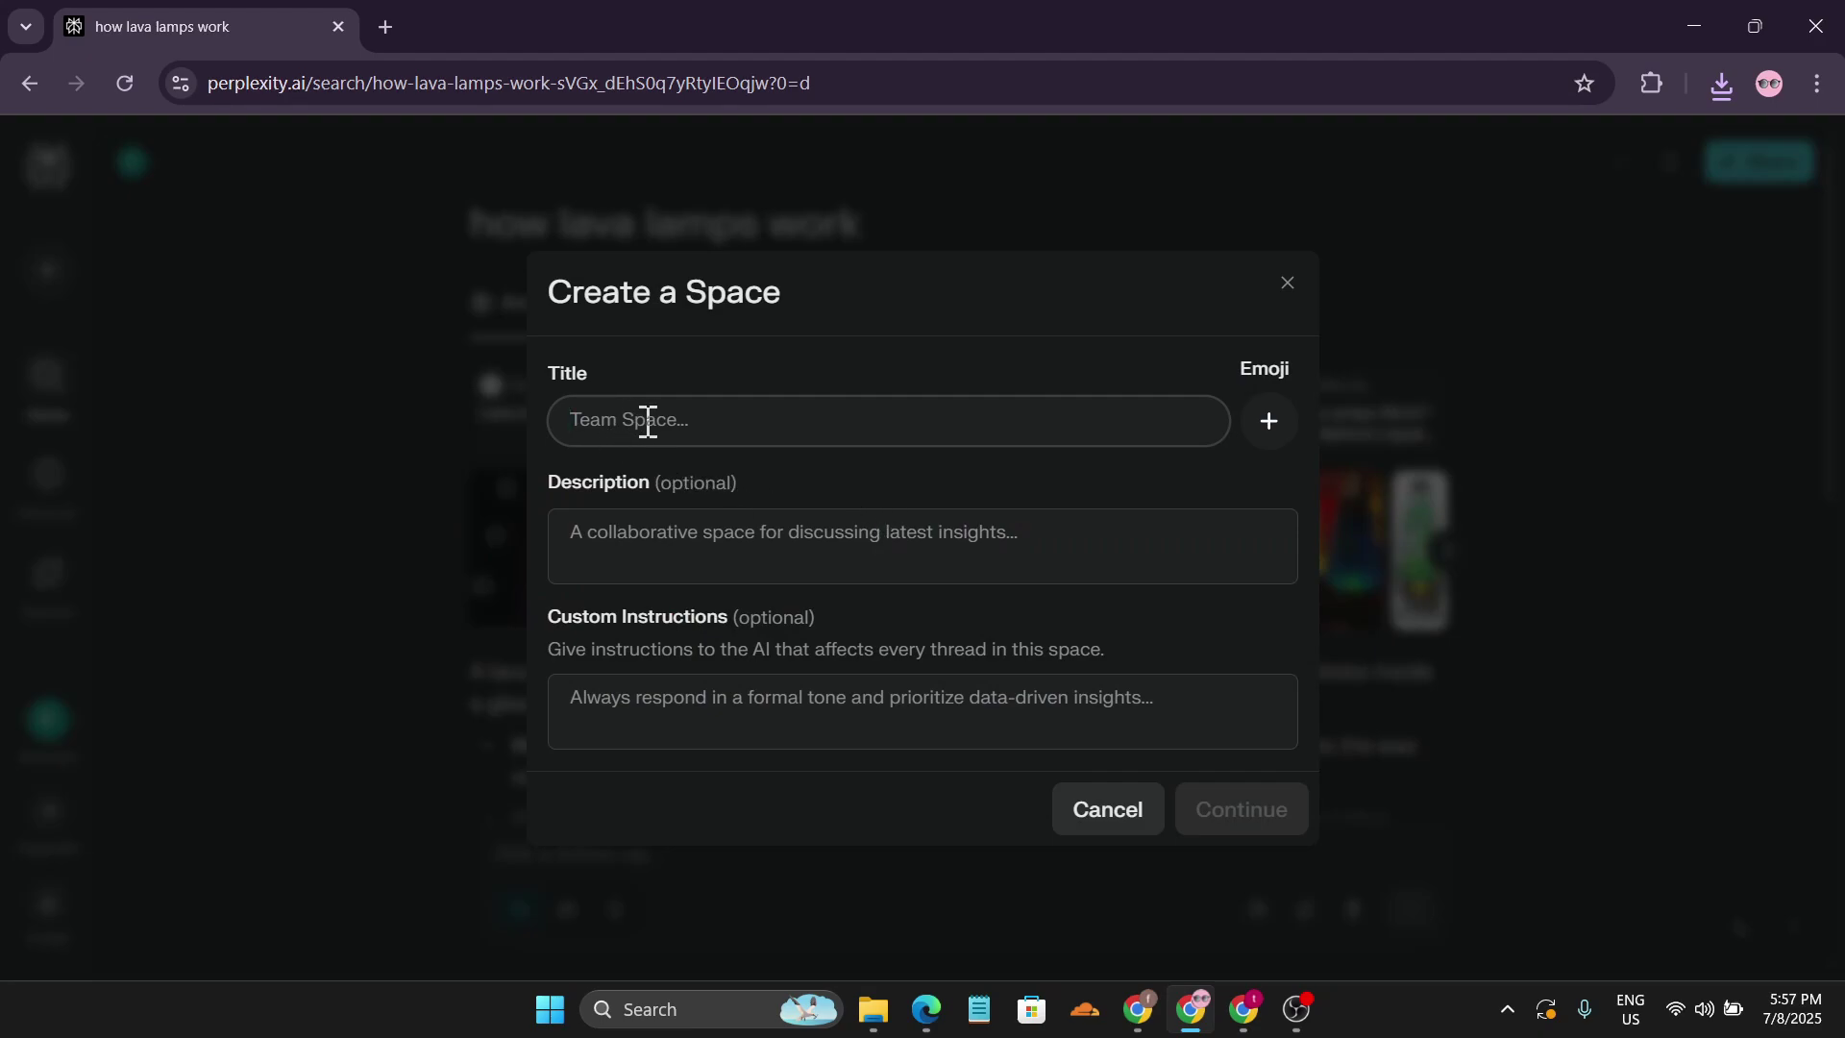
{"action": "type", "text": "Iava lamps"}
{"action": "left_click", "coordinate": [680, 543]}
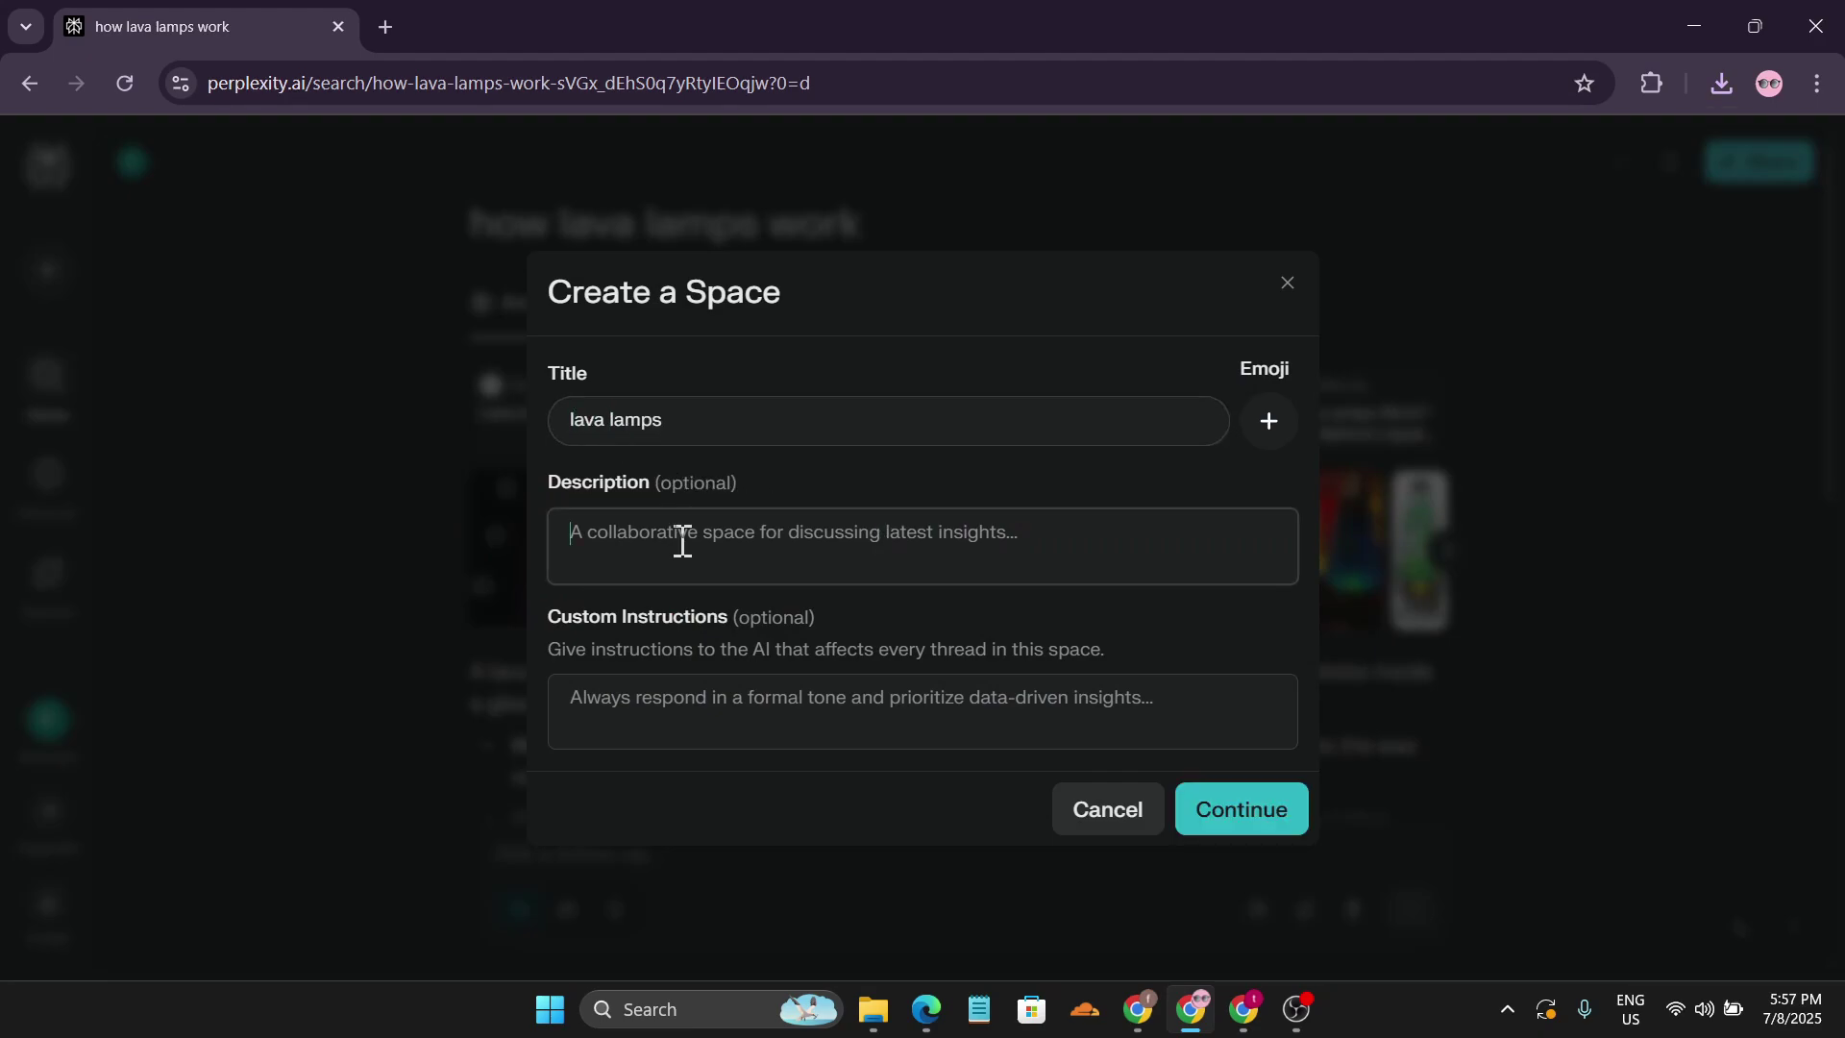
{"action": "left_click", "coordinate": [660, 720]}
{"action": "left_click", "coordinate": [1254, 834]}
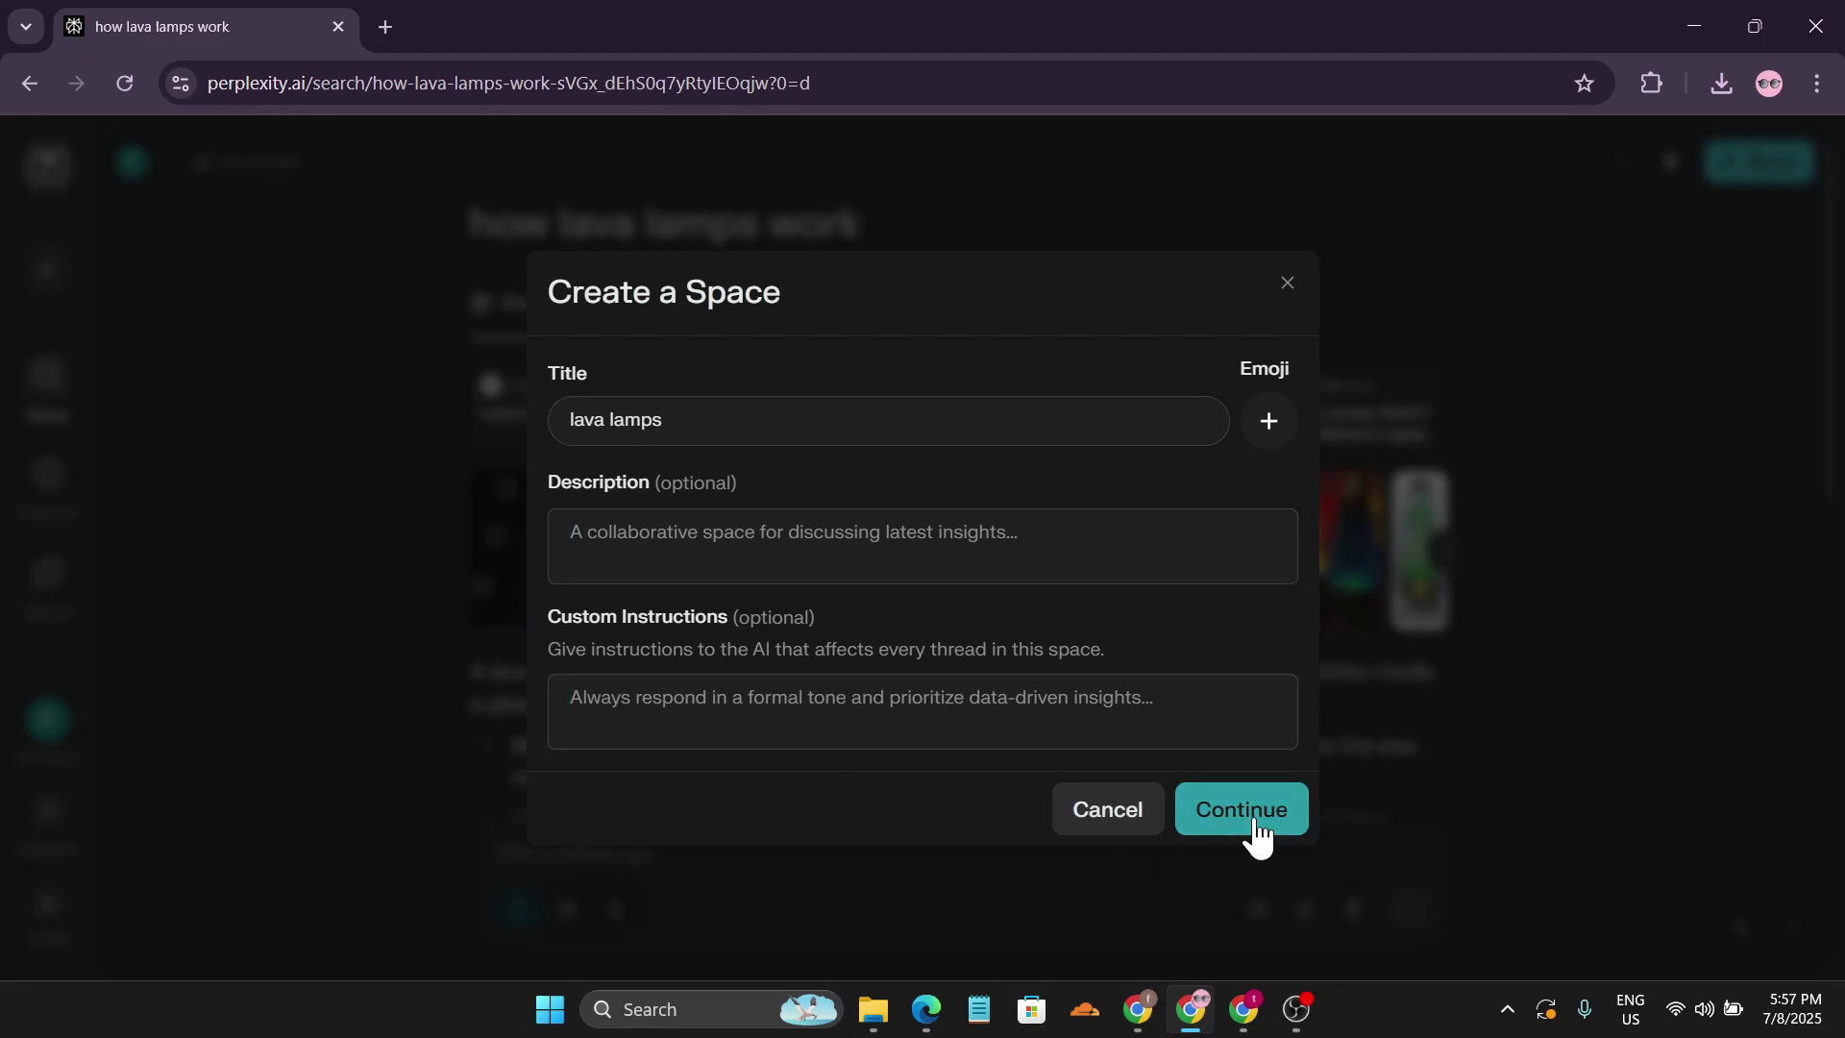
{"action": "mouse_move", "coordinate": [12, 610]}
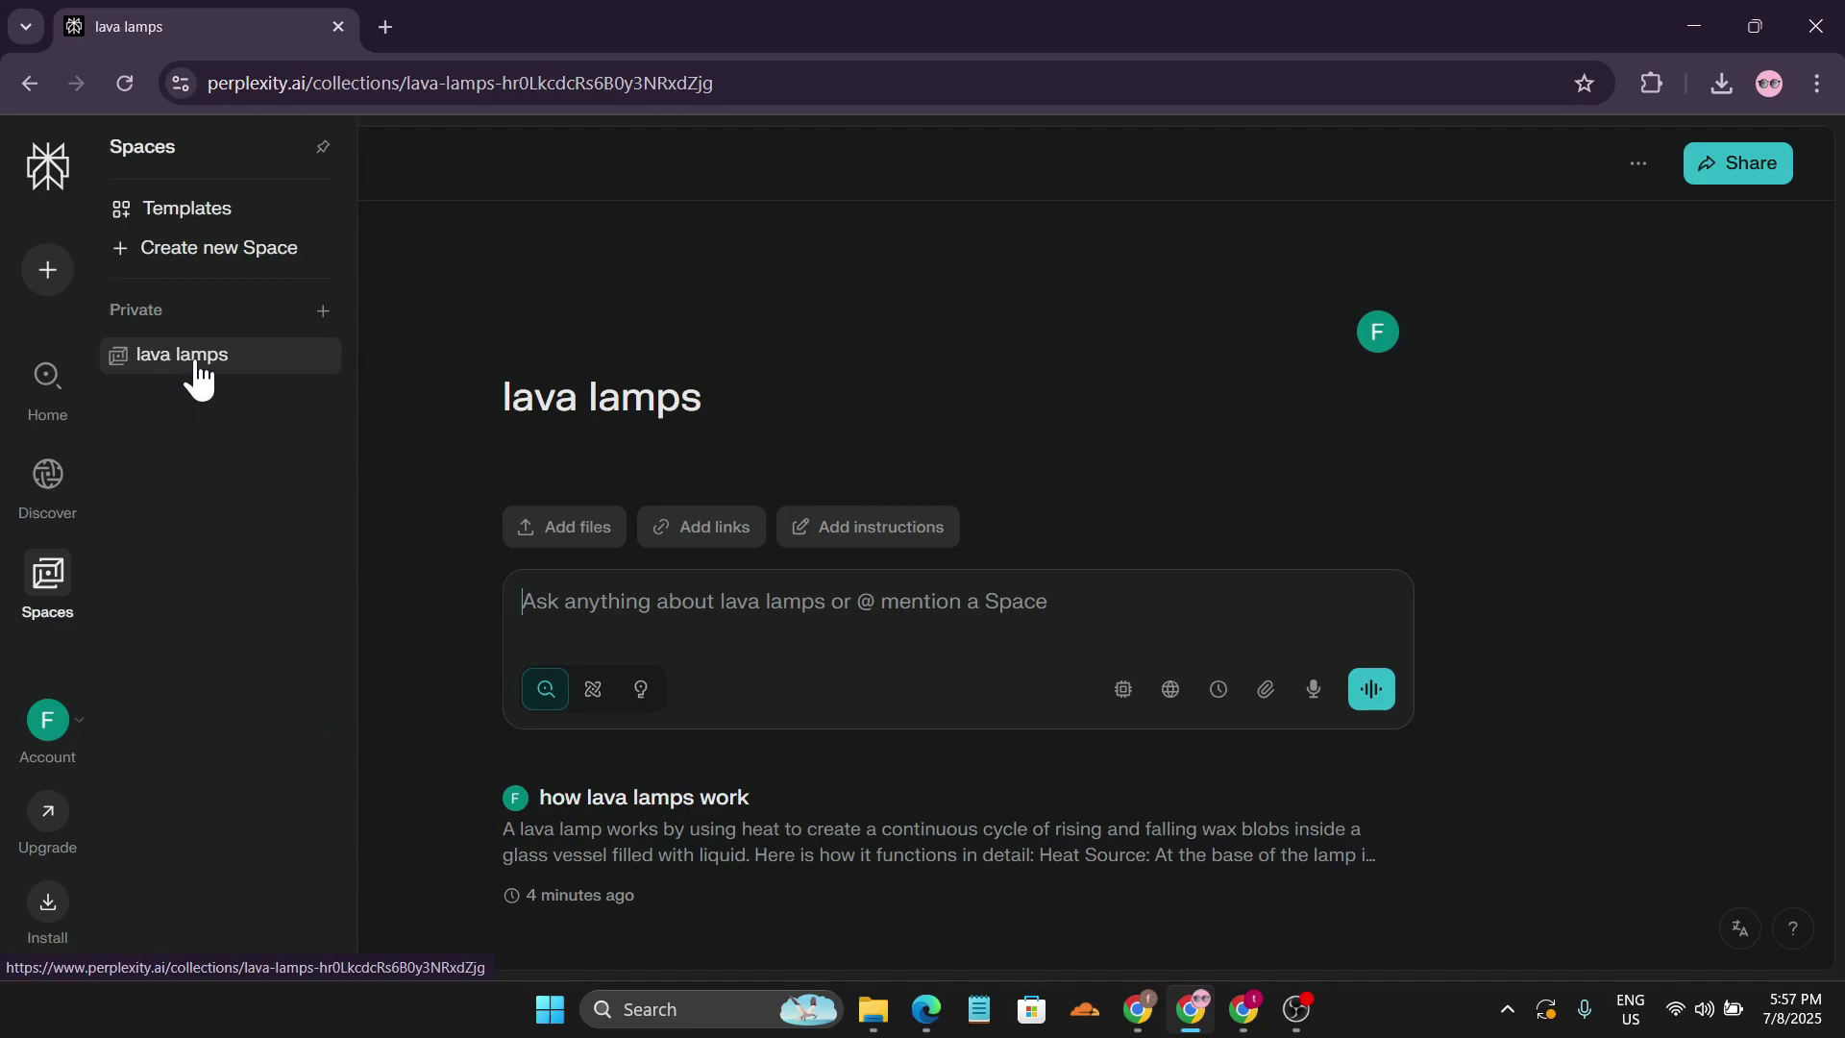
Reopen the 'how lava lamps work' thread from the lava lamps Space, then return home
{"action": "left_click", "coordinate": [44, 183]}
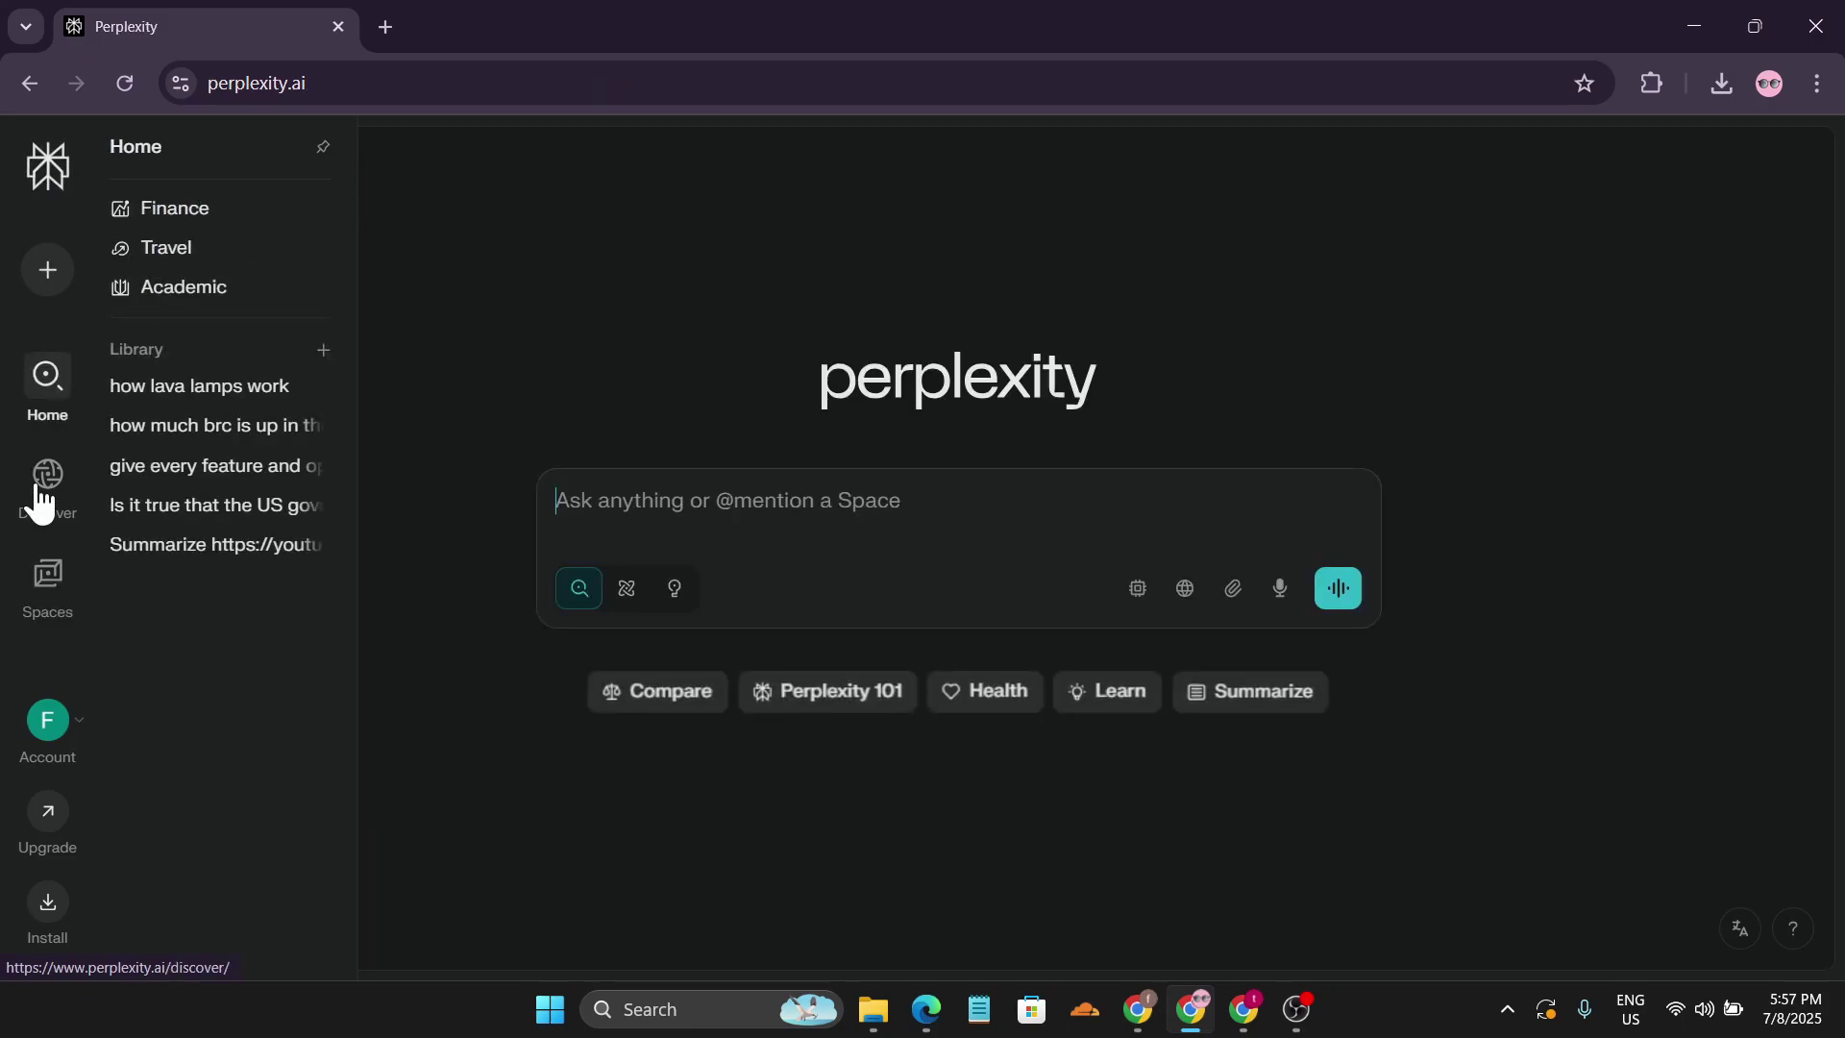
{"action": "left_click", "coordinate": [44, 602]}
{"action": "left_click", "coordinate": [183, 357]}
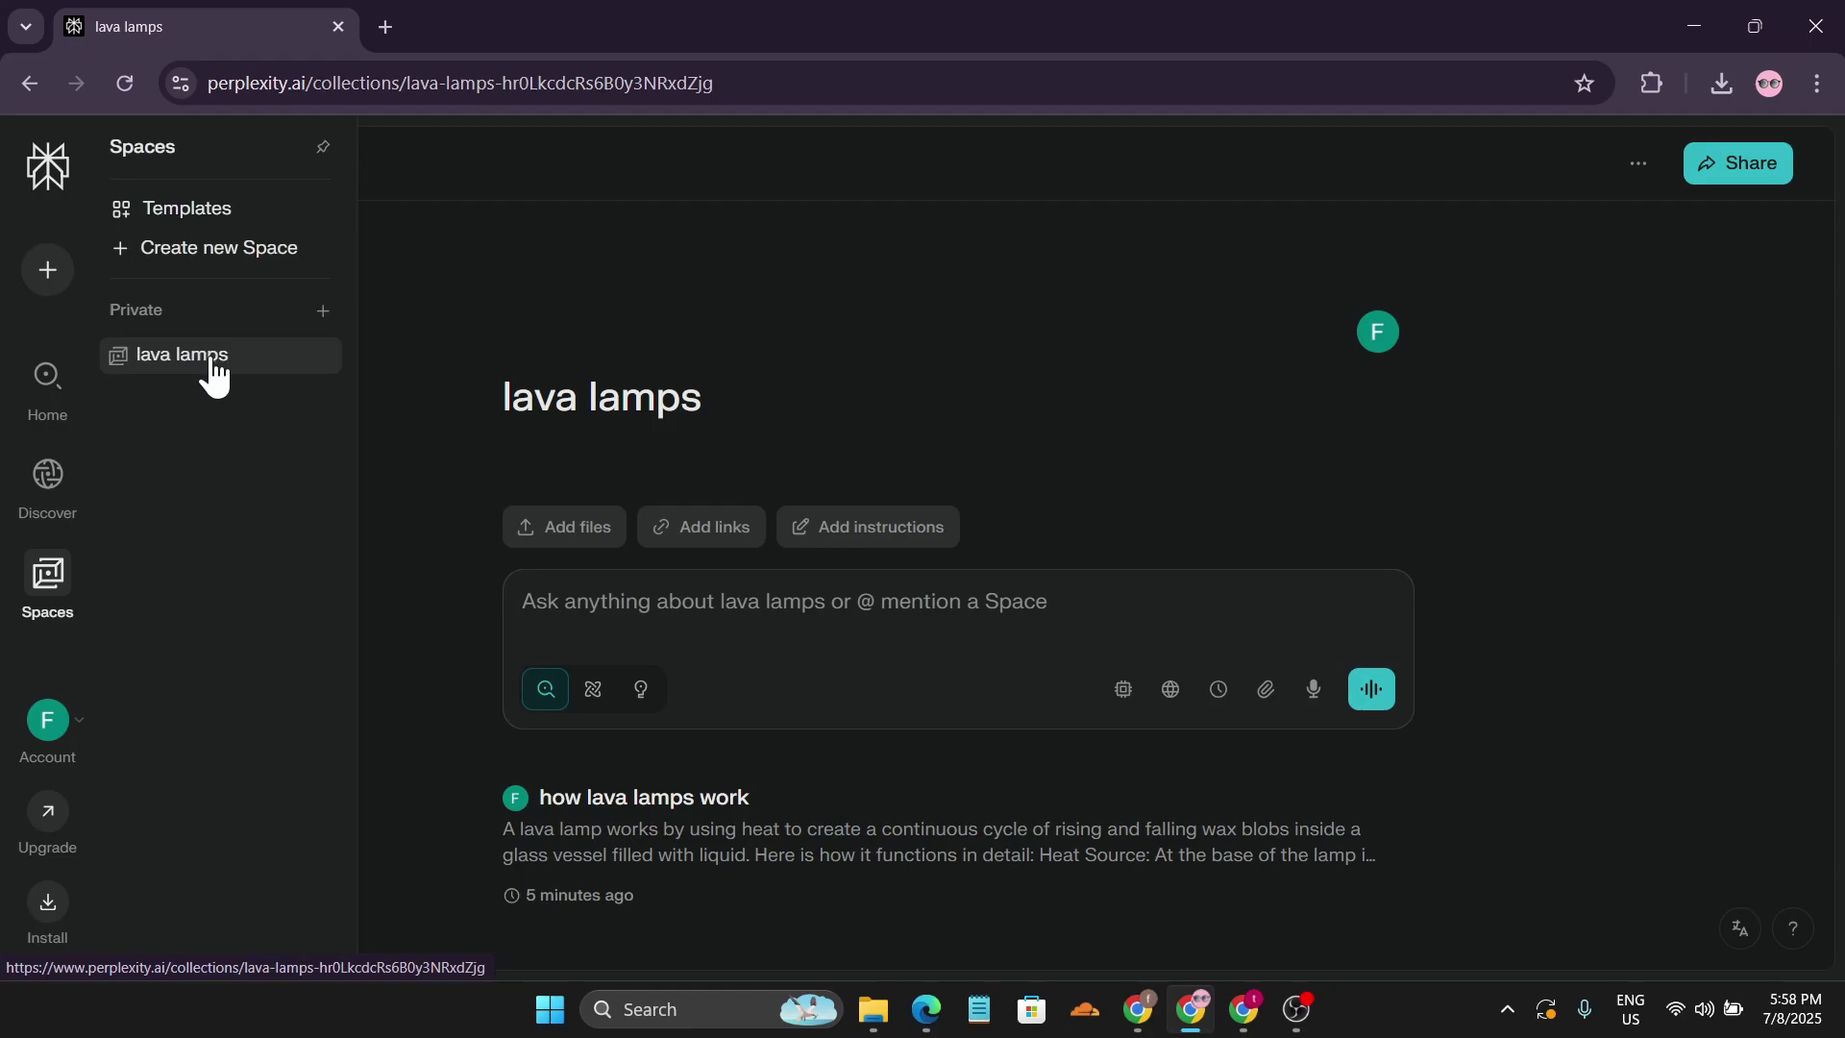
{"action": "left_click", "coordinate": [663, 800]}
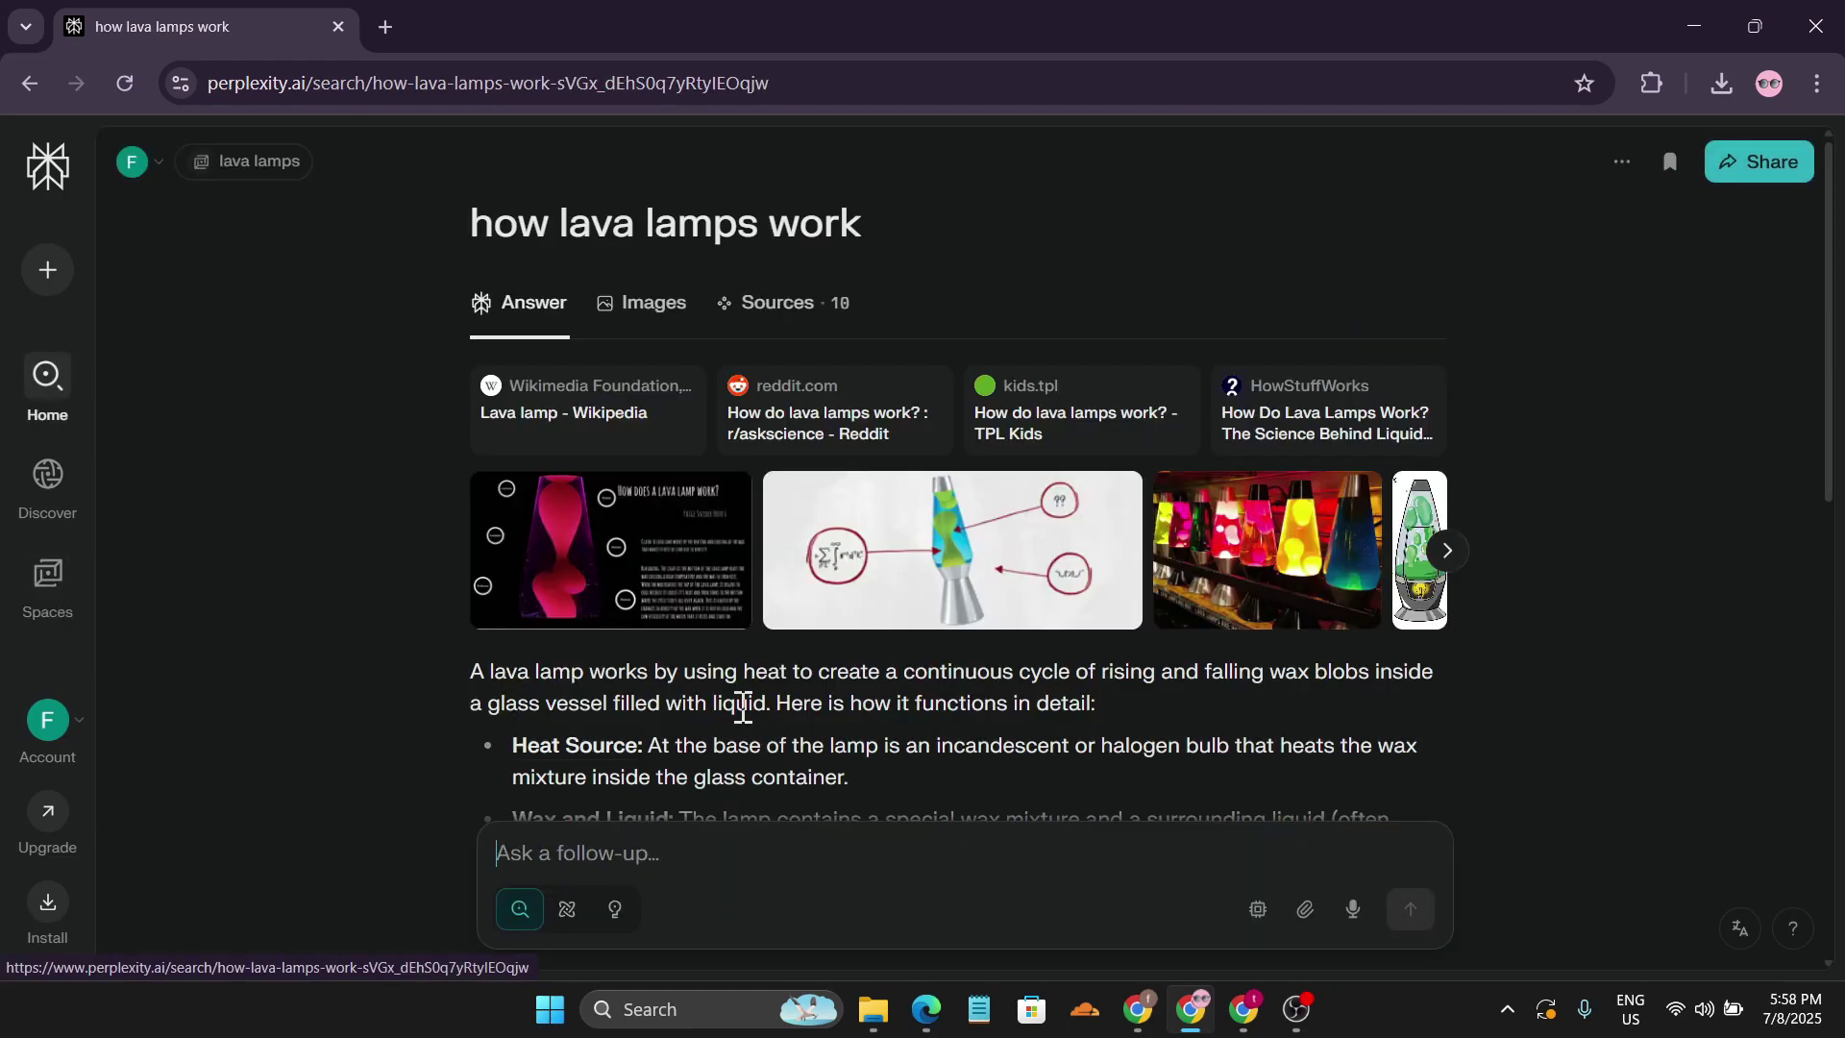
{"action": "scroll", "coordinate": [704, 755], "scroll_direction": "down", "scroll_amount": 5}
{"action": "scroll", "coordinate": [705, 754], "scroll_direction": "down", "scroll_amount": 5}
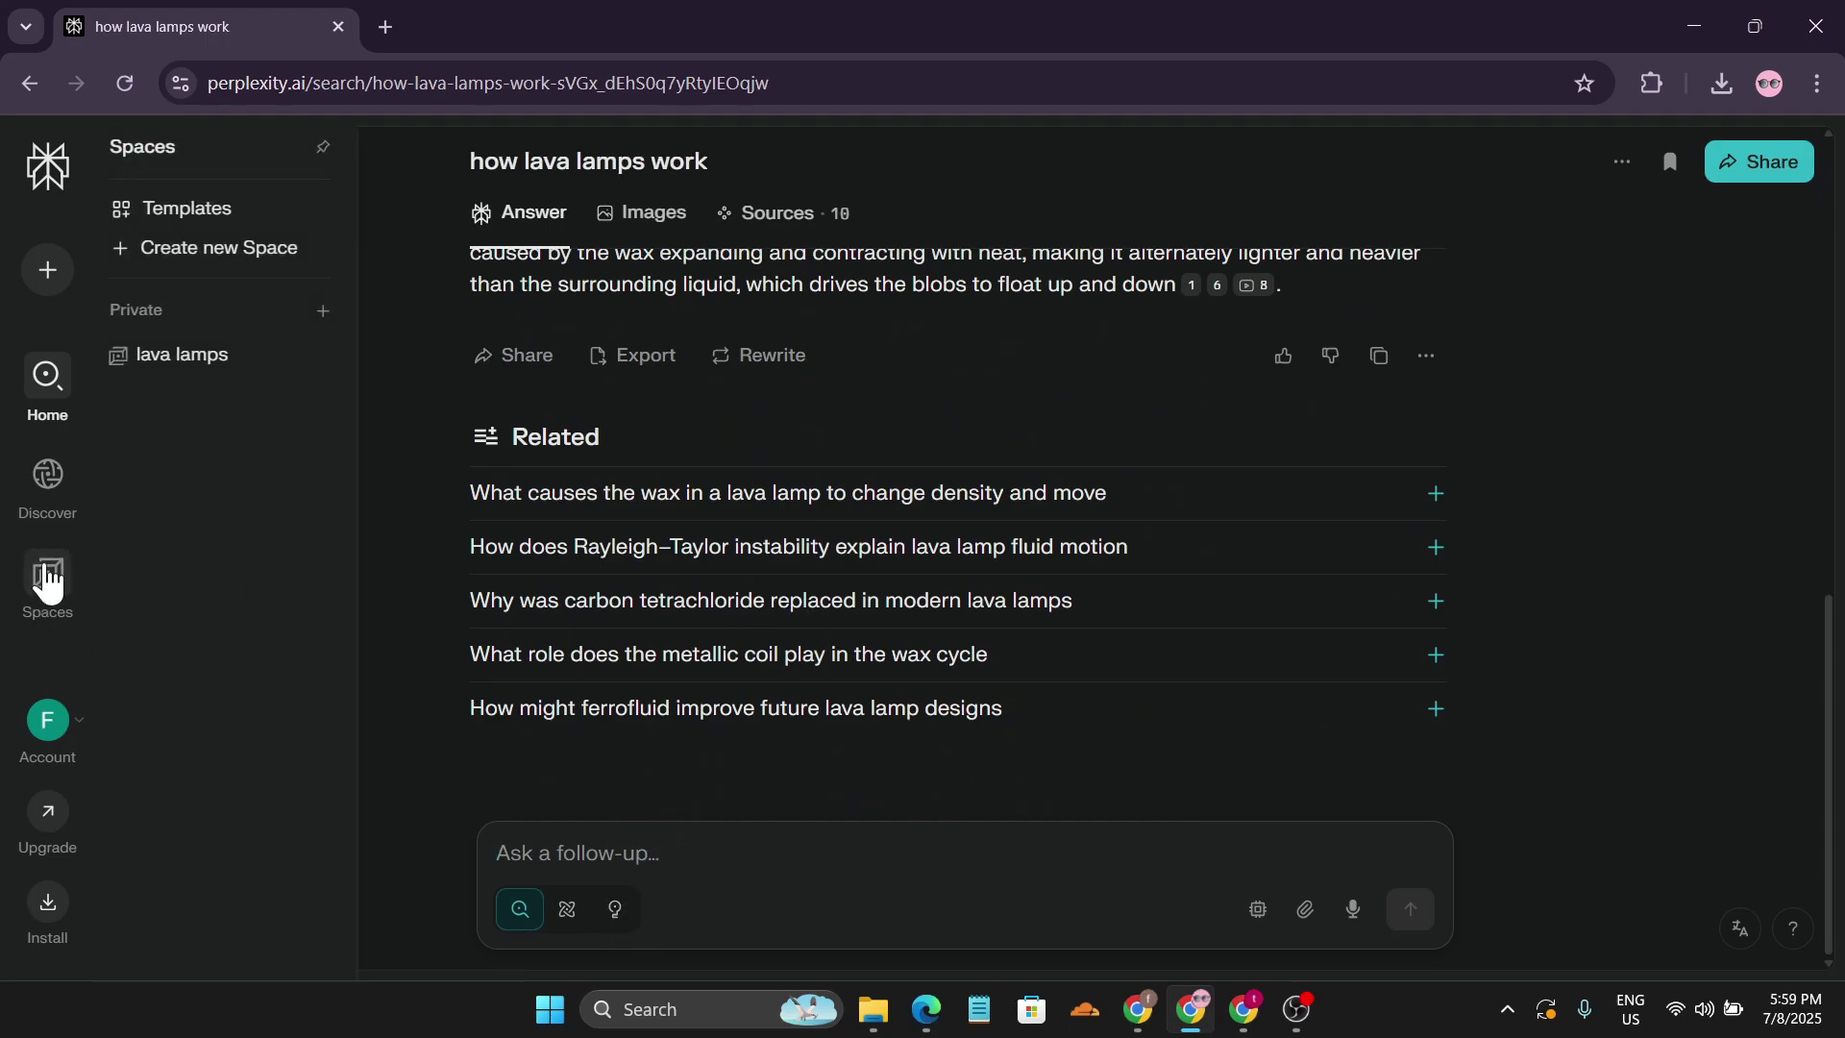
{"action": "key", "text": "ctrl+i"}
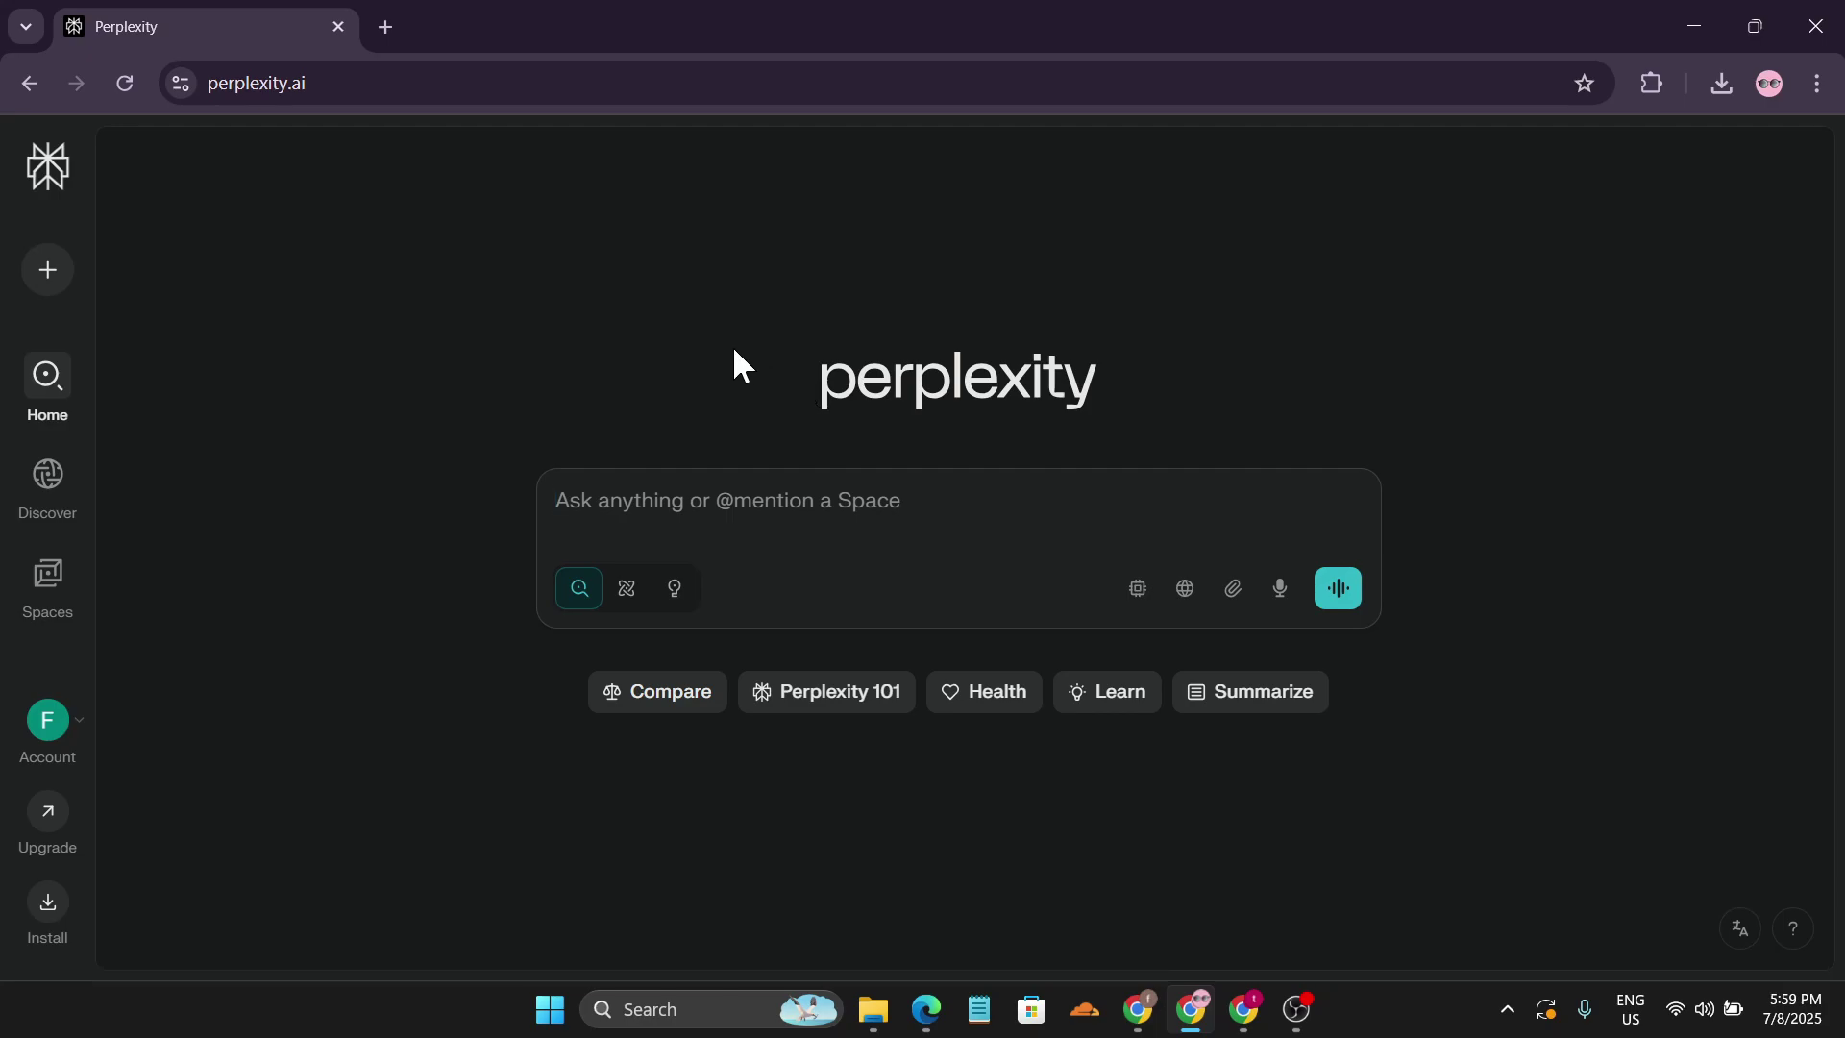
Attach 'how lava lamps work.pdf' to a new question
{"action": "left_click", "coordinate": [1236, 605]}
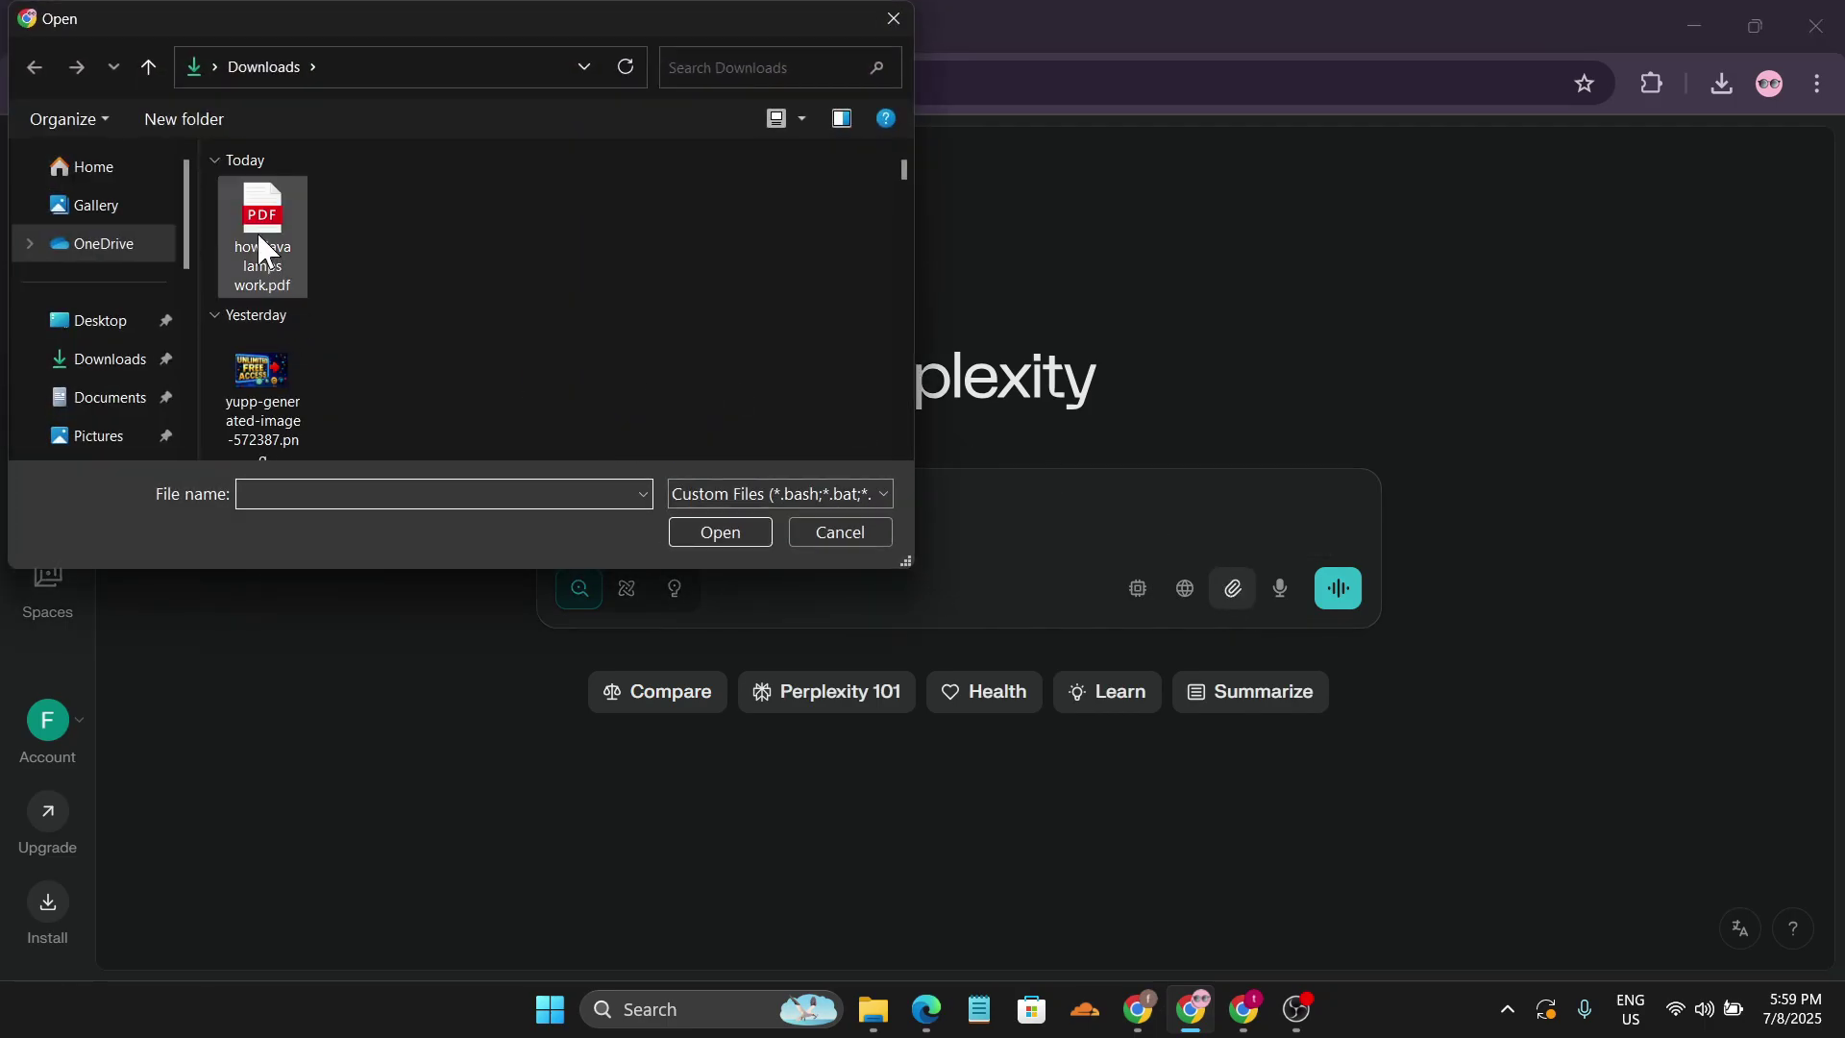
{"action": "left_click", "coordinate": [279, 255]}
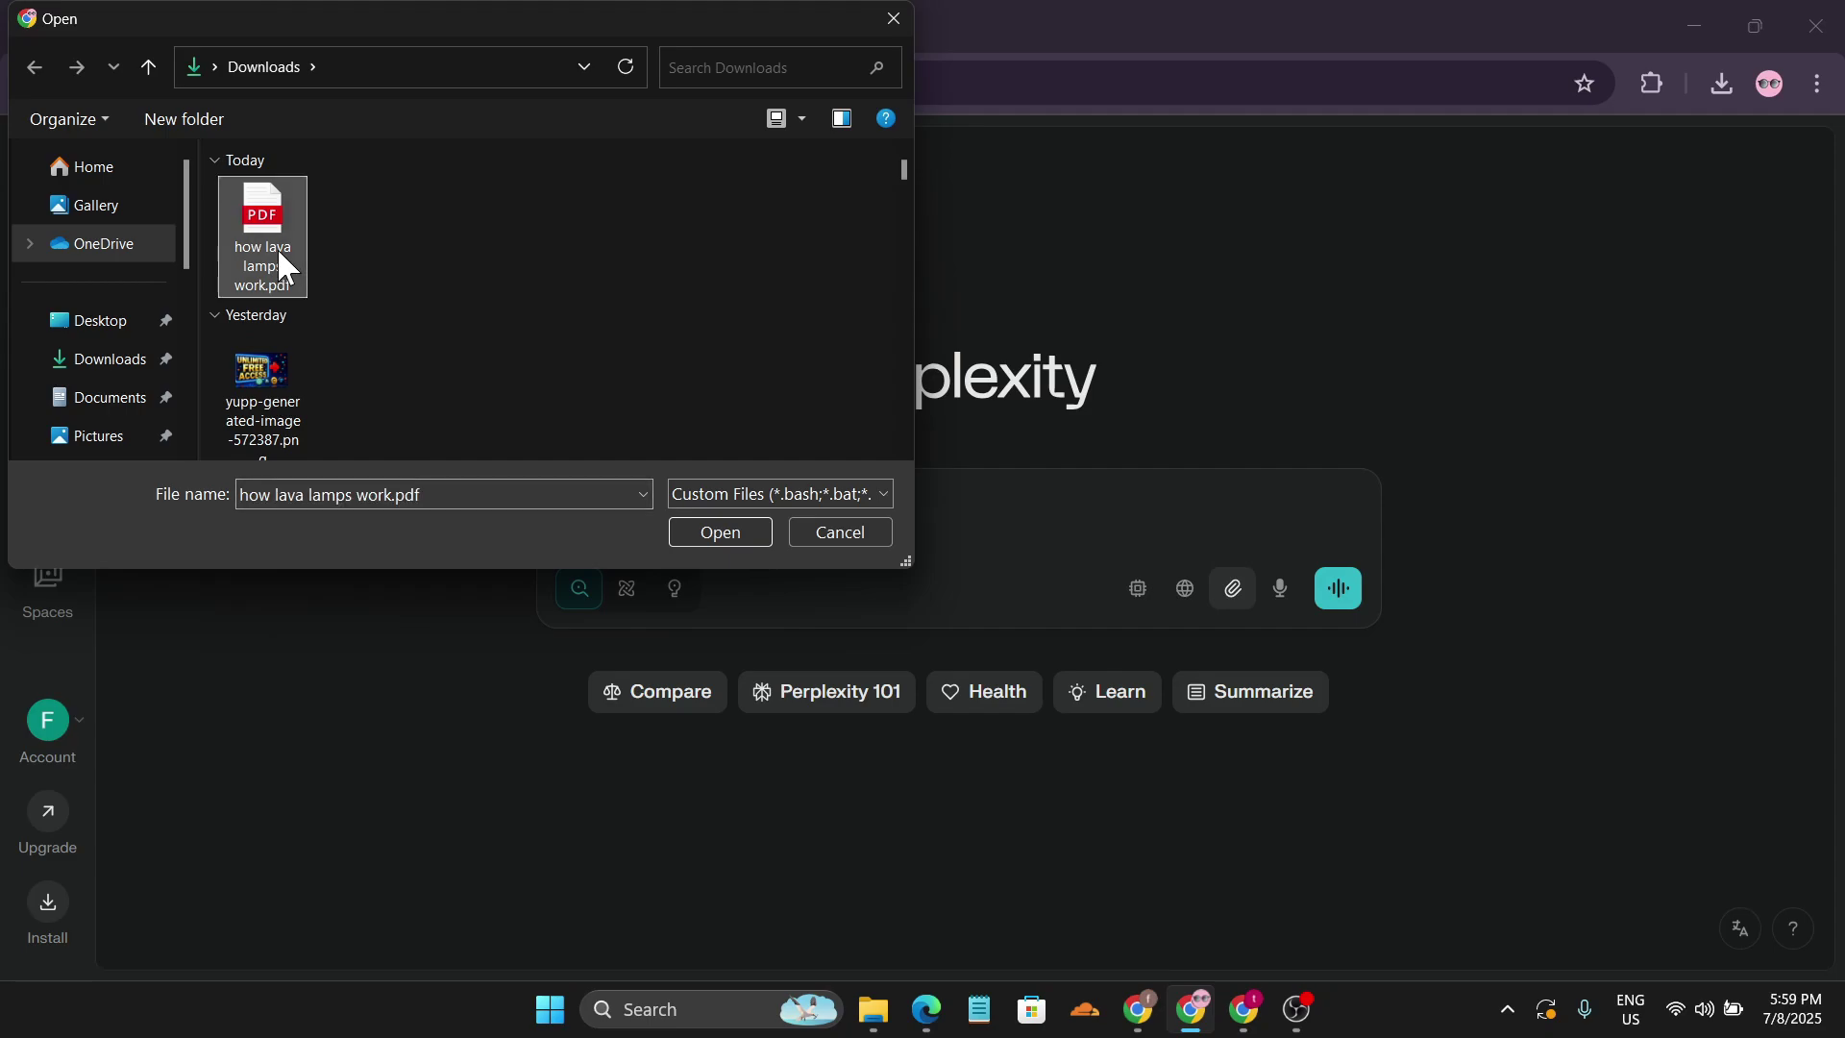
{"action": "left_click", "coordinate": [720, 531]}
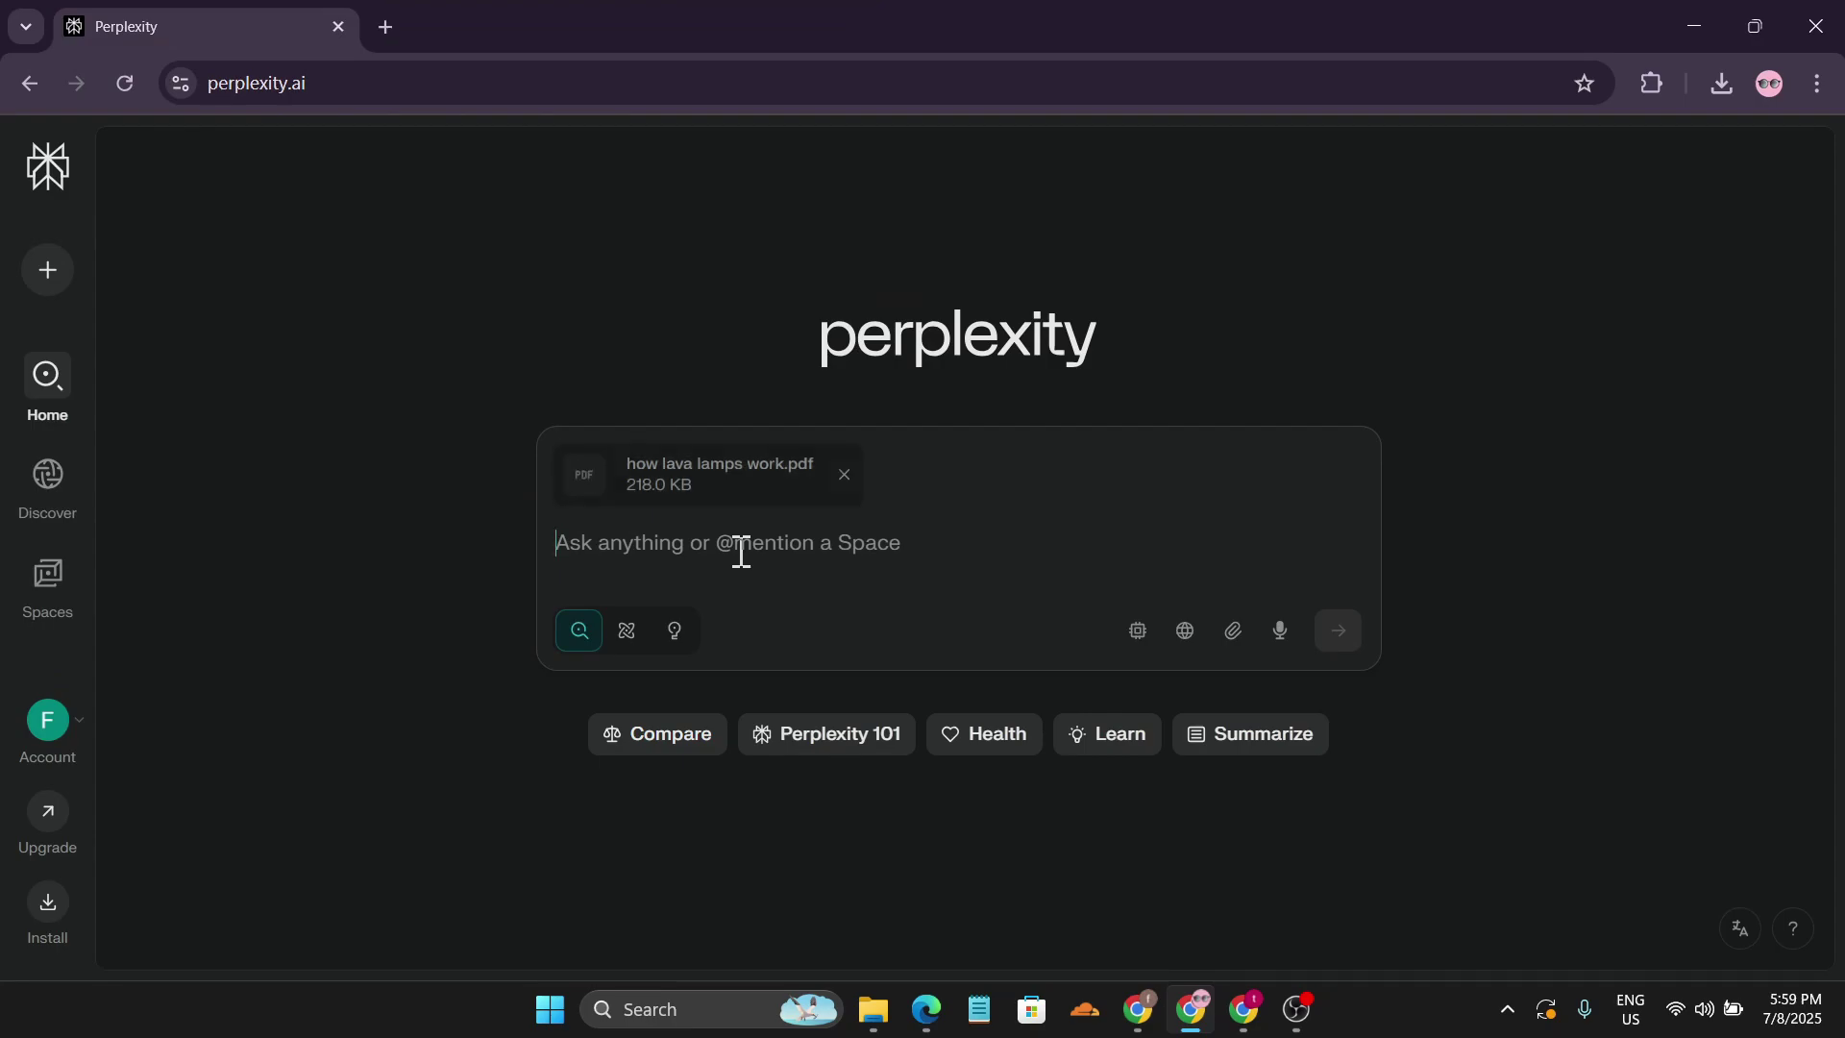
Ask to 'Summarize the attached files in detail' and review the resulting summary
{"action": "left_click", "coordinate": [1218, 758]}
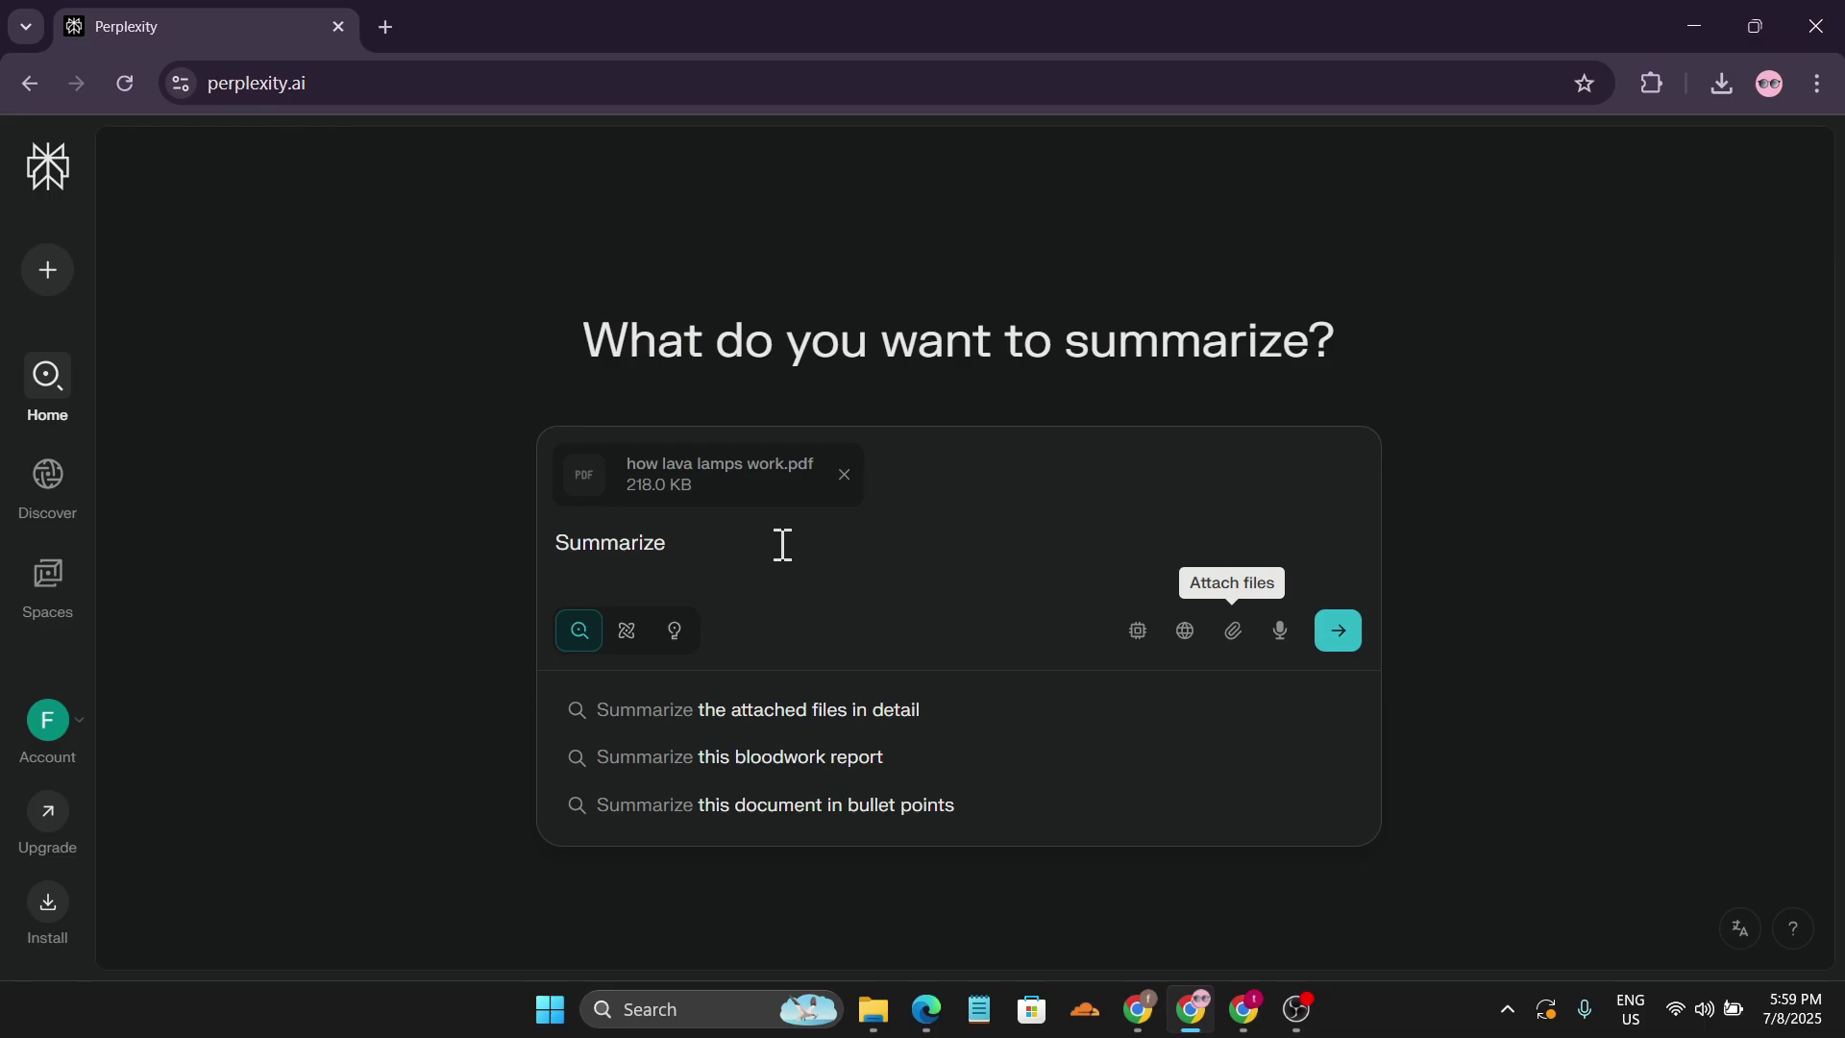
{"action": "left_click", "coordinate": [806, 713]}
{"action": "scroll", "coordinate": [836, 552], "scroll_direction": "up", "scroll_amount": 2}
{"action": "scroll", "coordinate": [837, 553], "scroll_direction": "up", "scroll_amount": 5}
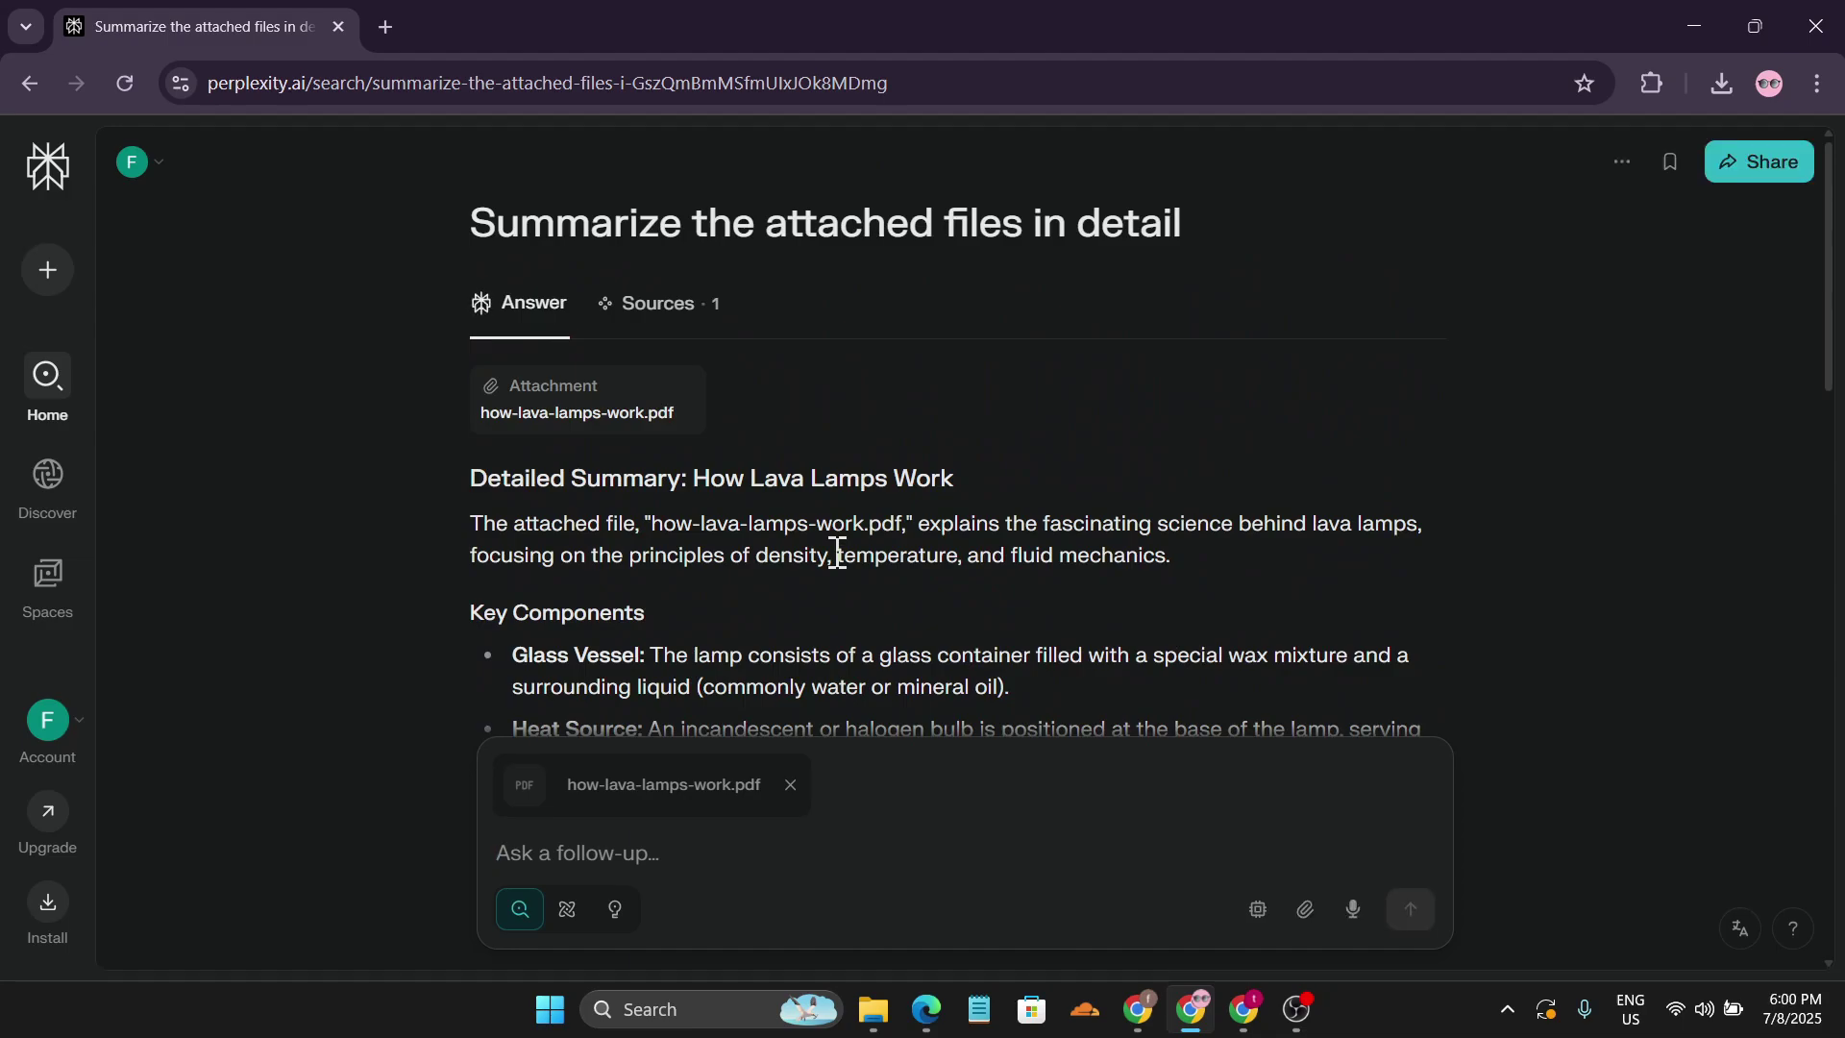
{"action": "scroll", "coordinate": [837, 555], "scroll_direction": "down", "scroll_amount": 6}
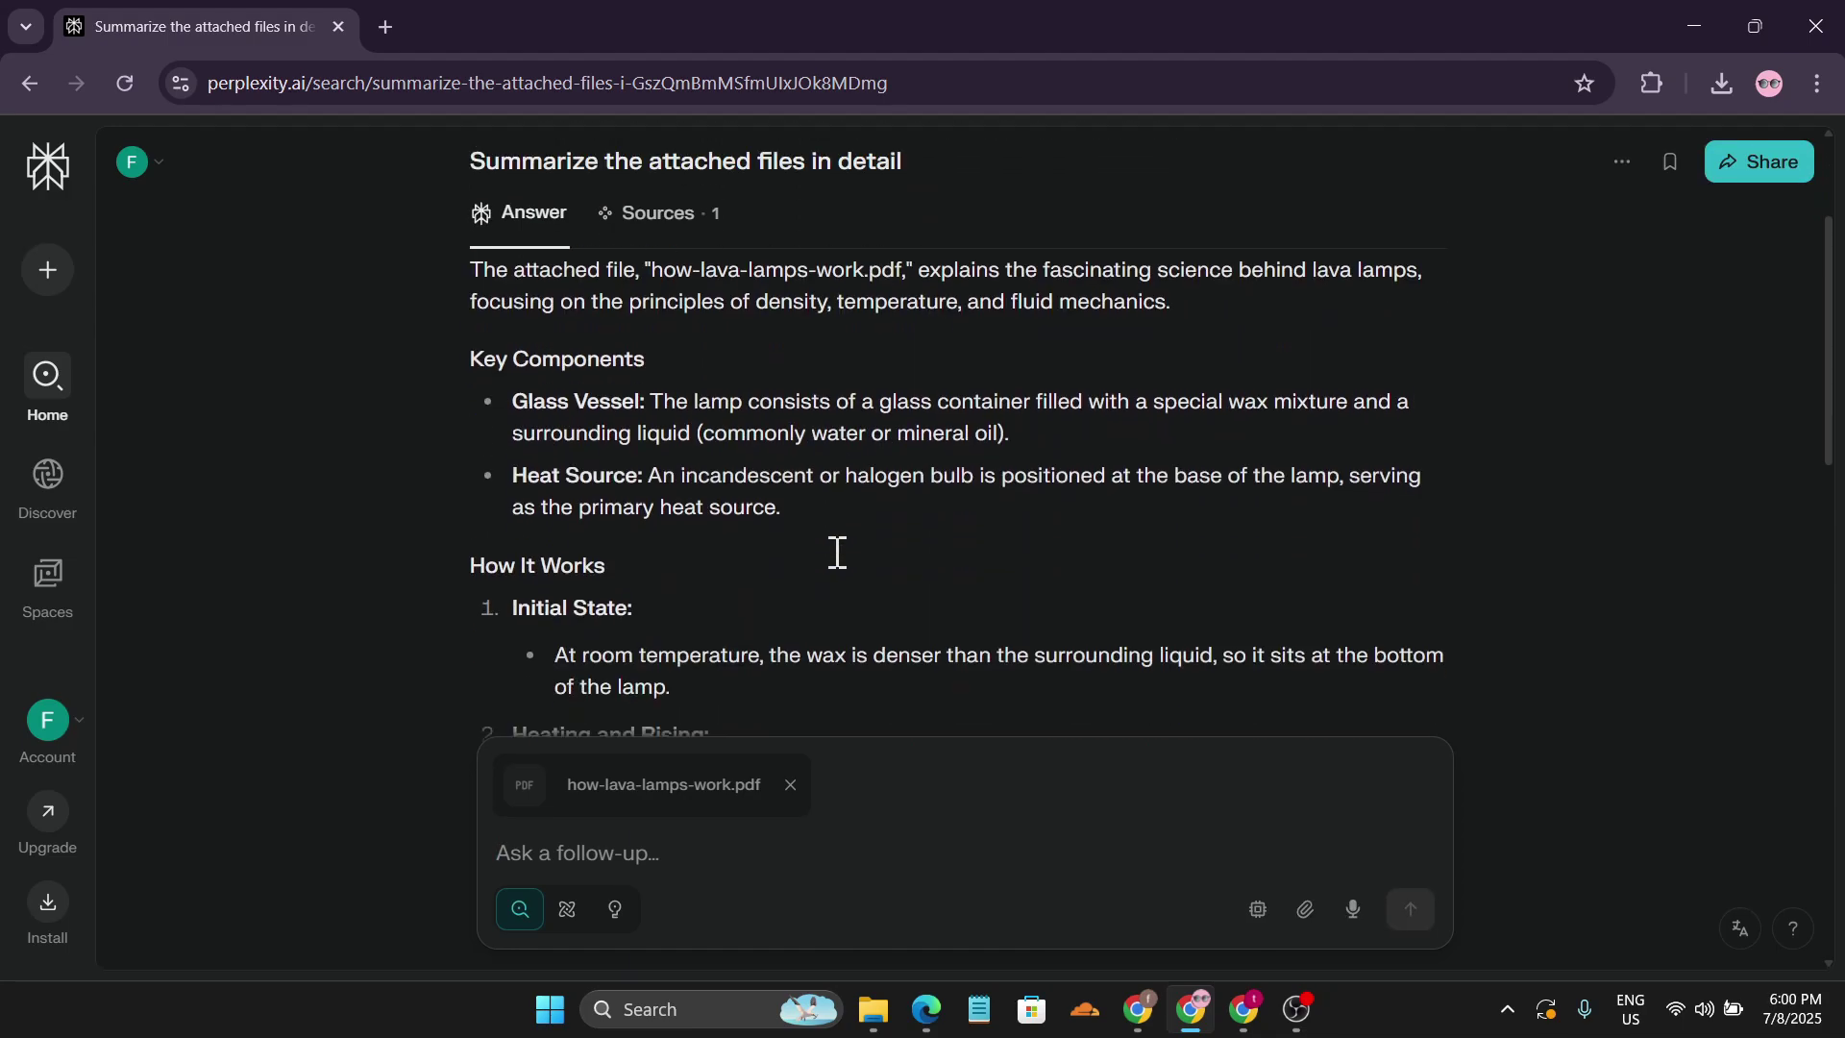
{"action": "scroll", "coordinate": [837, 557], "scroll_direction": "up", "scroll_amount": 5}
{"action": "scroll", "coordinate": [835, 554], "scroll_direction": "up", "scroll_amount": 2}
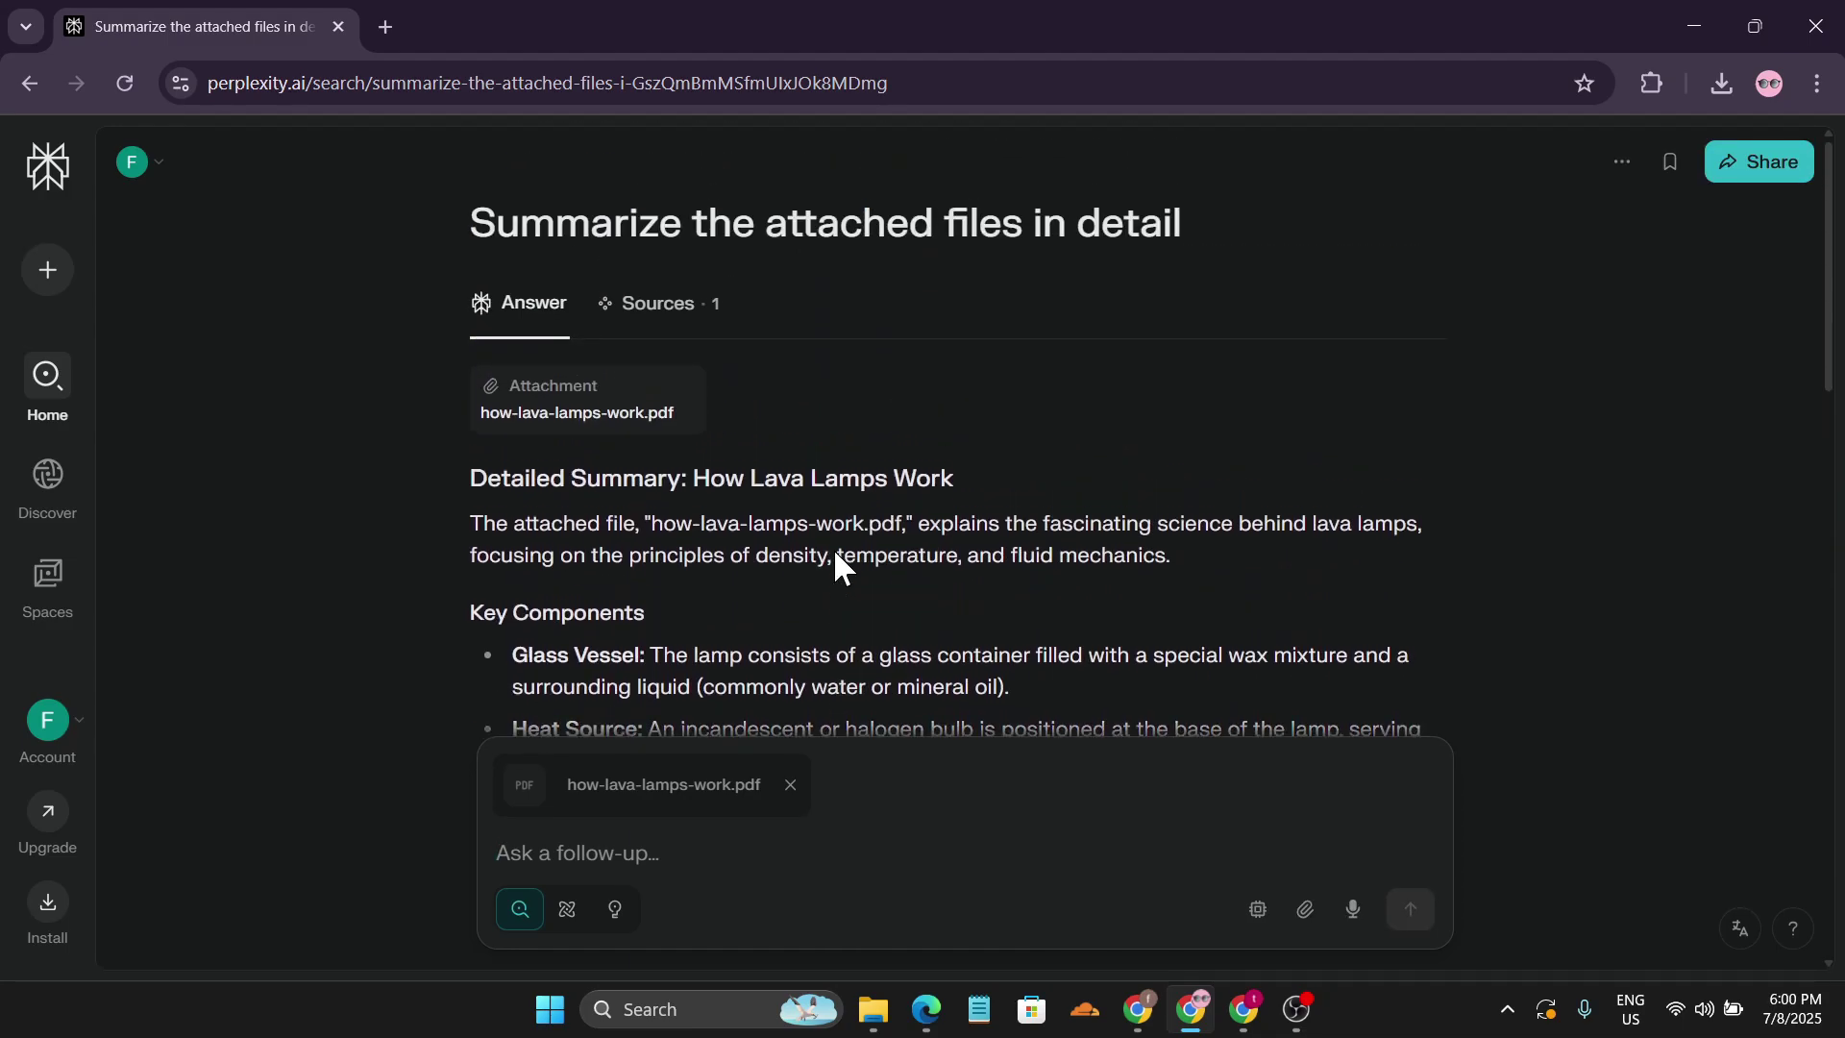
{"action": "scroll", "coordinate": [835, 554], "scroll_direction": "down", "scroll_amount": 5}
{"action": "scroll", "coordinate": [835, 554], "scroll_direction": "up", "scroll_amount": 5}
{"action": "left_click", "coordinate": [48, 168]}
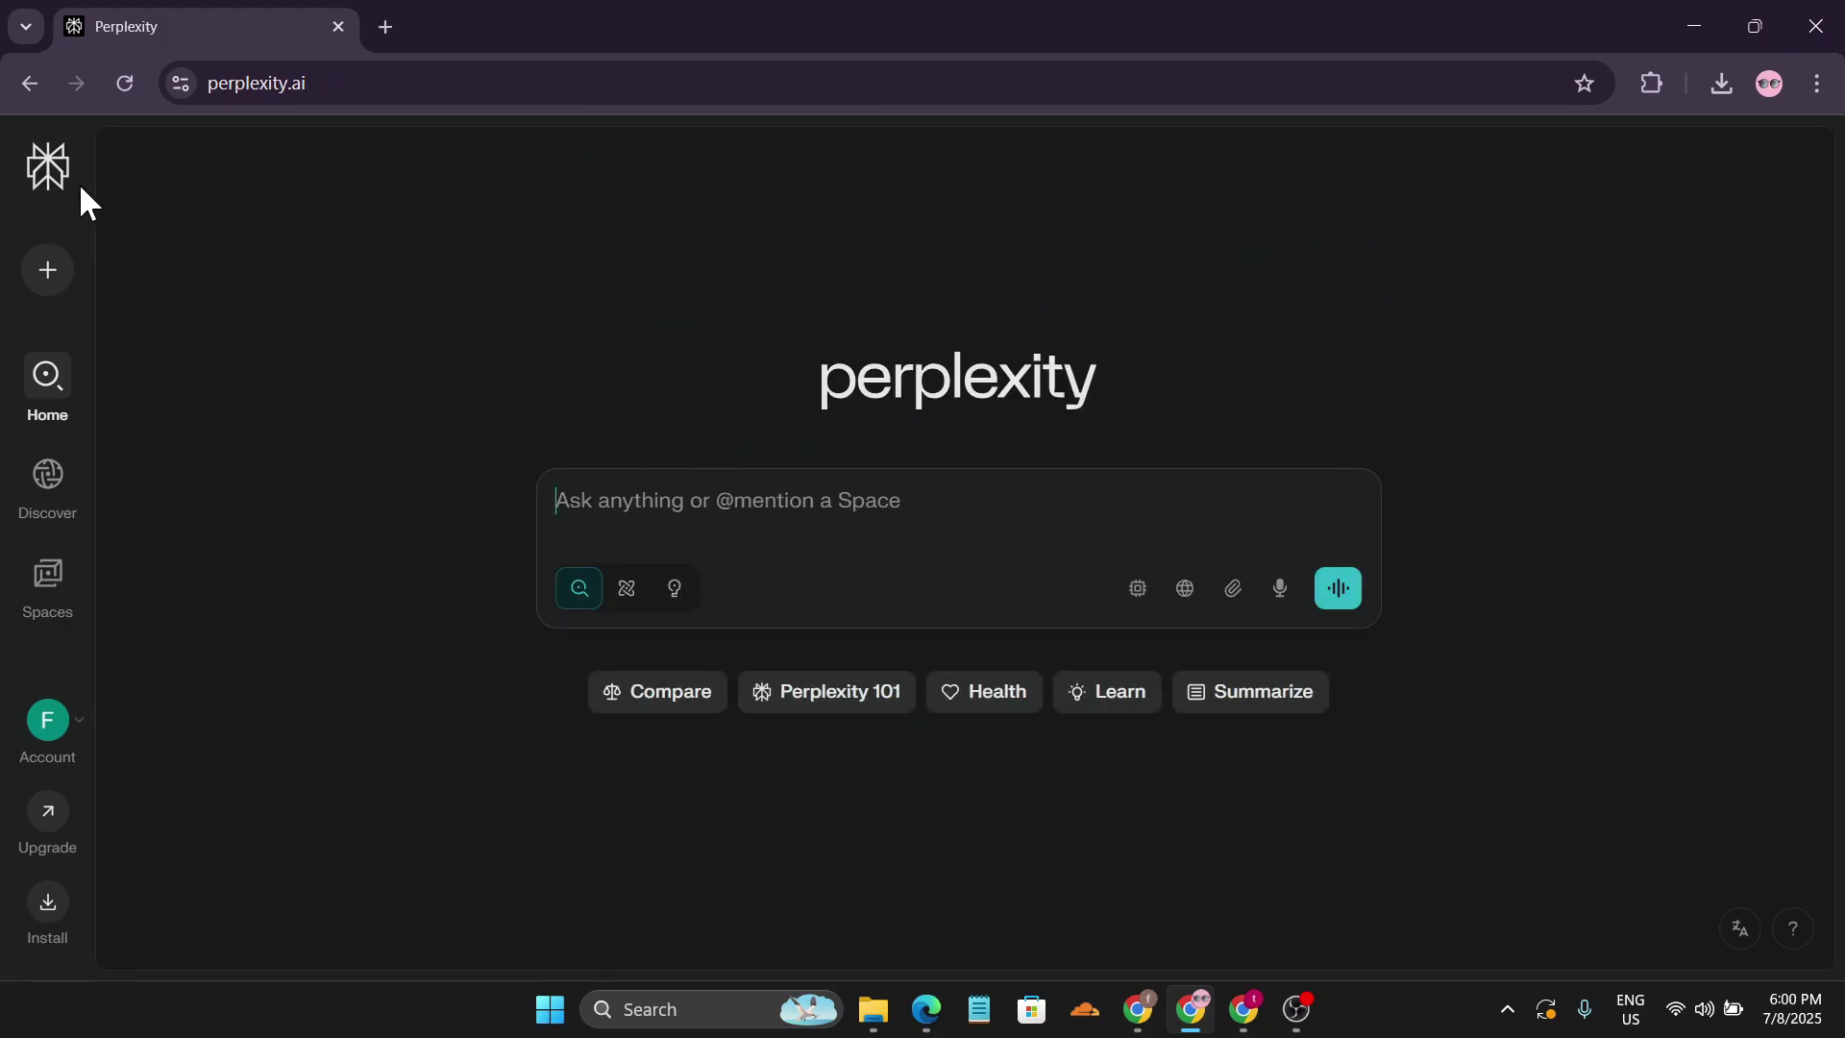
{"action": "mouse_move", "coordinate": [48, 178]}
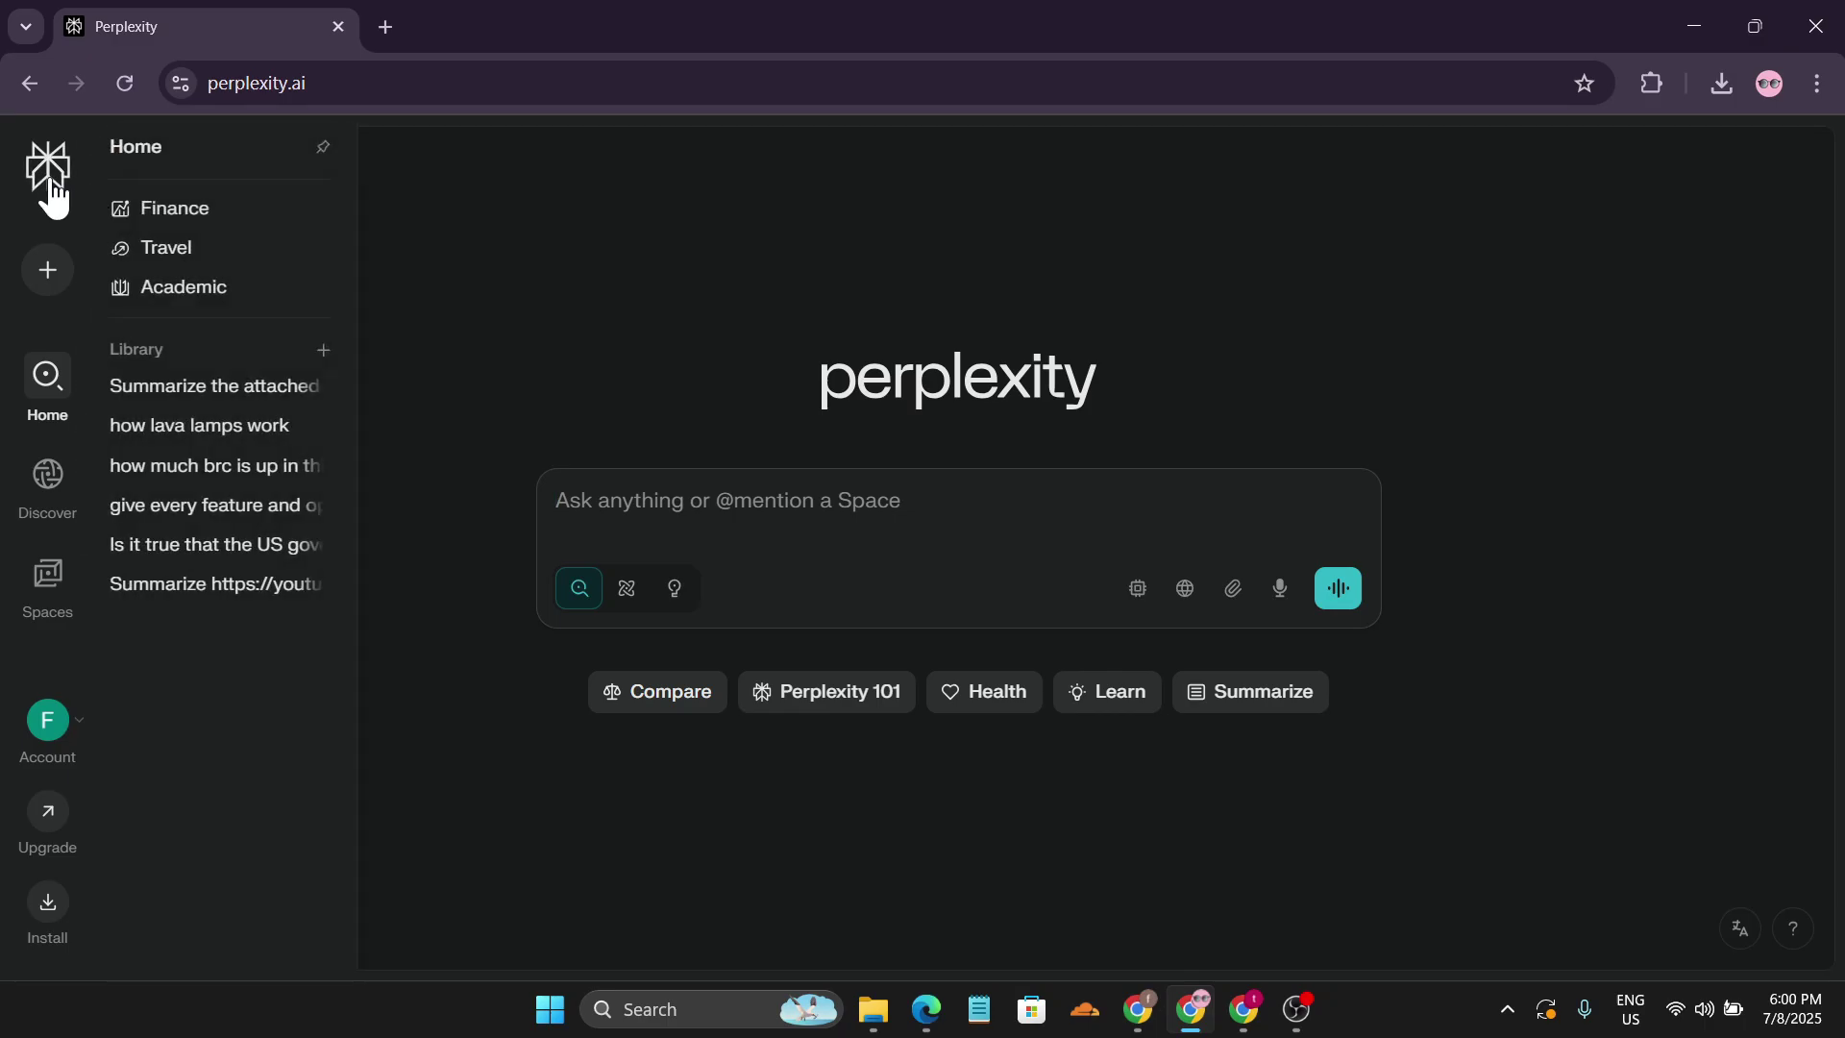
{"action": "left_click", "coordinate": [168, 229]}
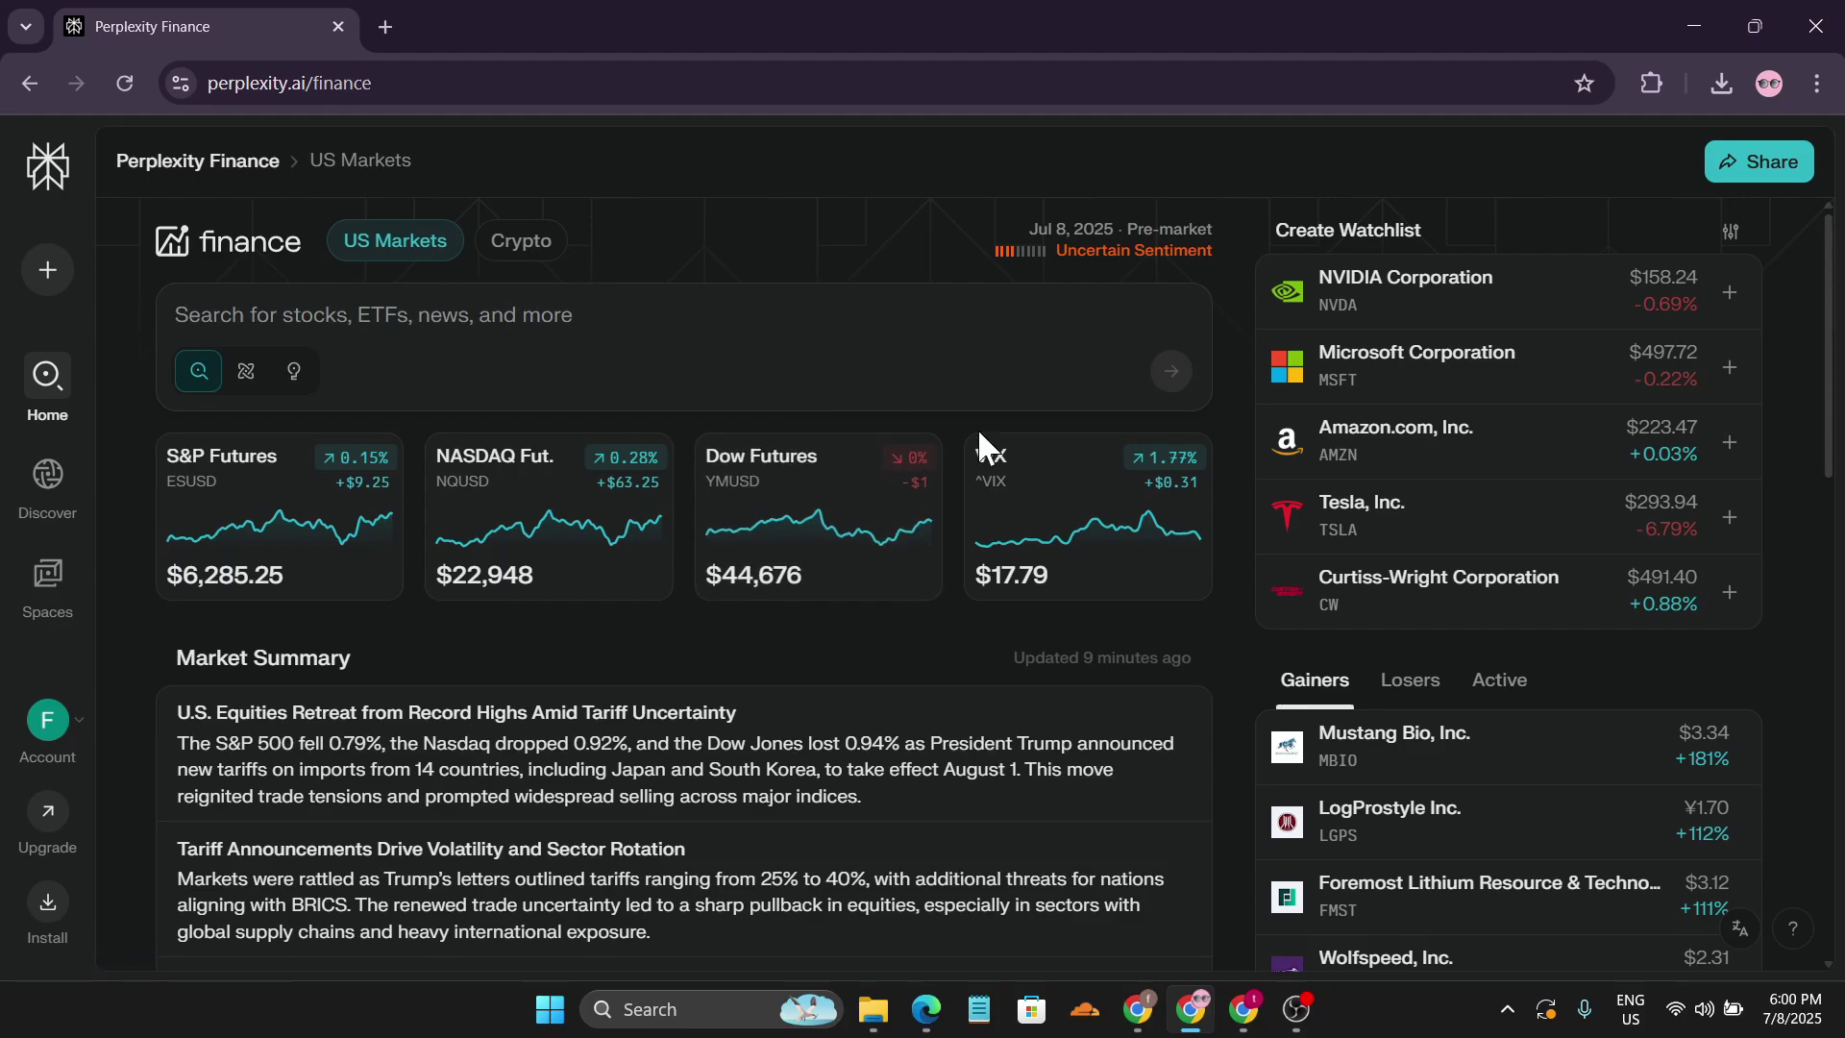
{"action": "scroll", "coordinate": [903, 759], "scroll_direction": "down", "scroll_amount": 5}
{"action": "scroll", "coordinate": [884, 757], "scroll_direction": "up", "scroll_amount": 5}
{"action": "left_click", "coordinate": [279, 312]}
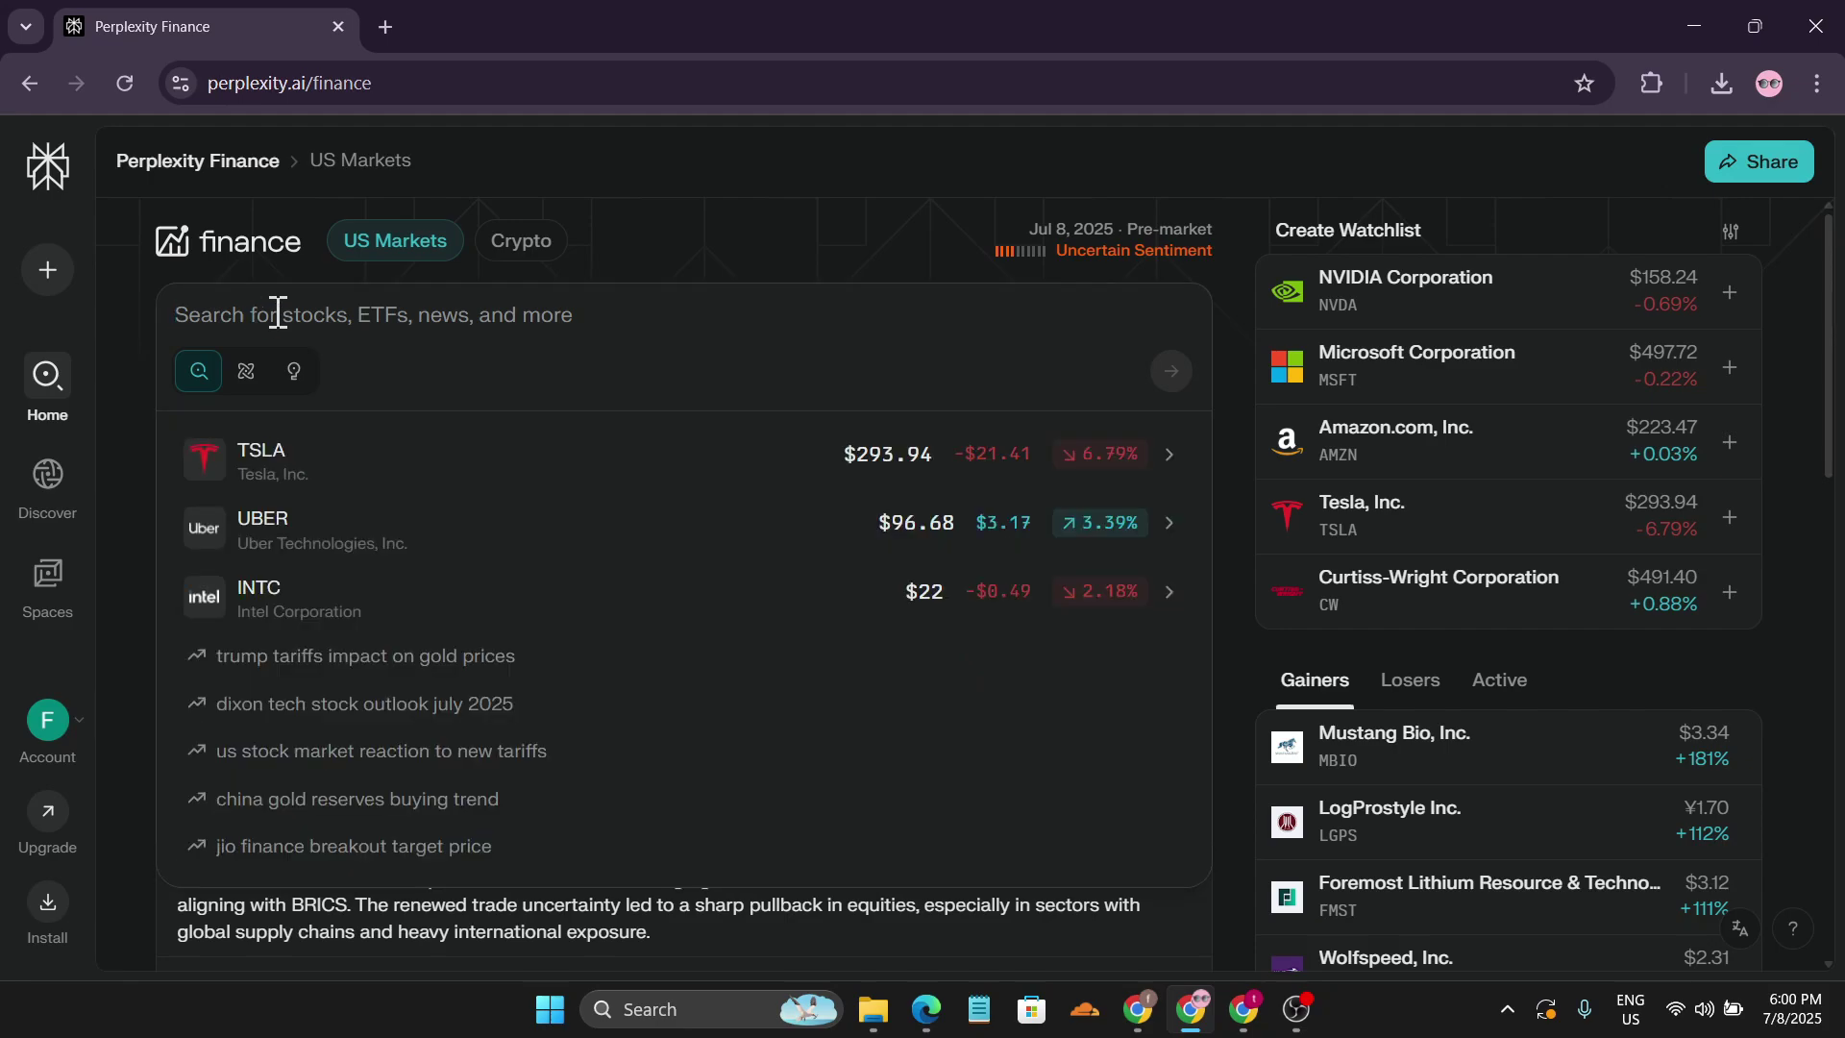
{"action": "type", "text": "how much btc is up in 2025"}
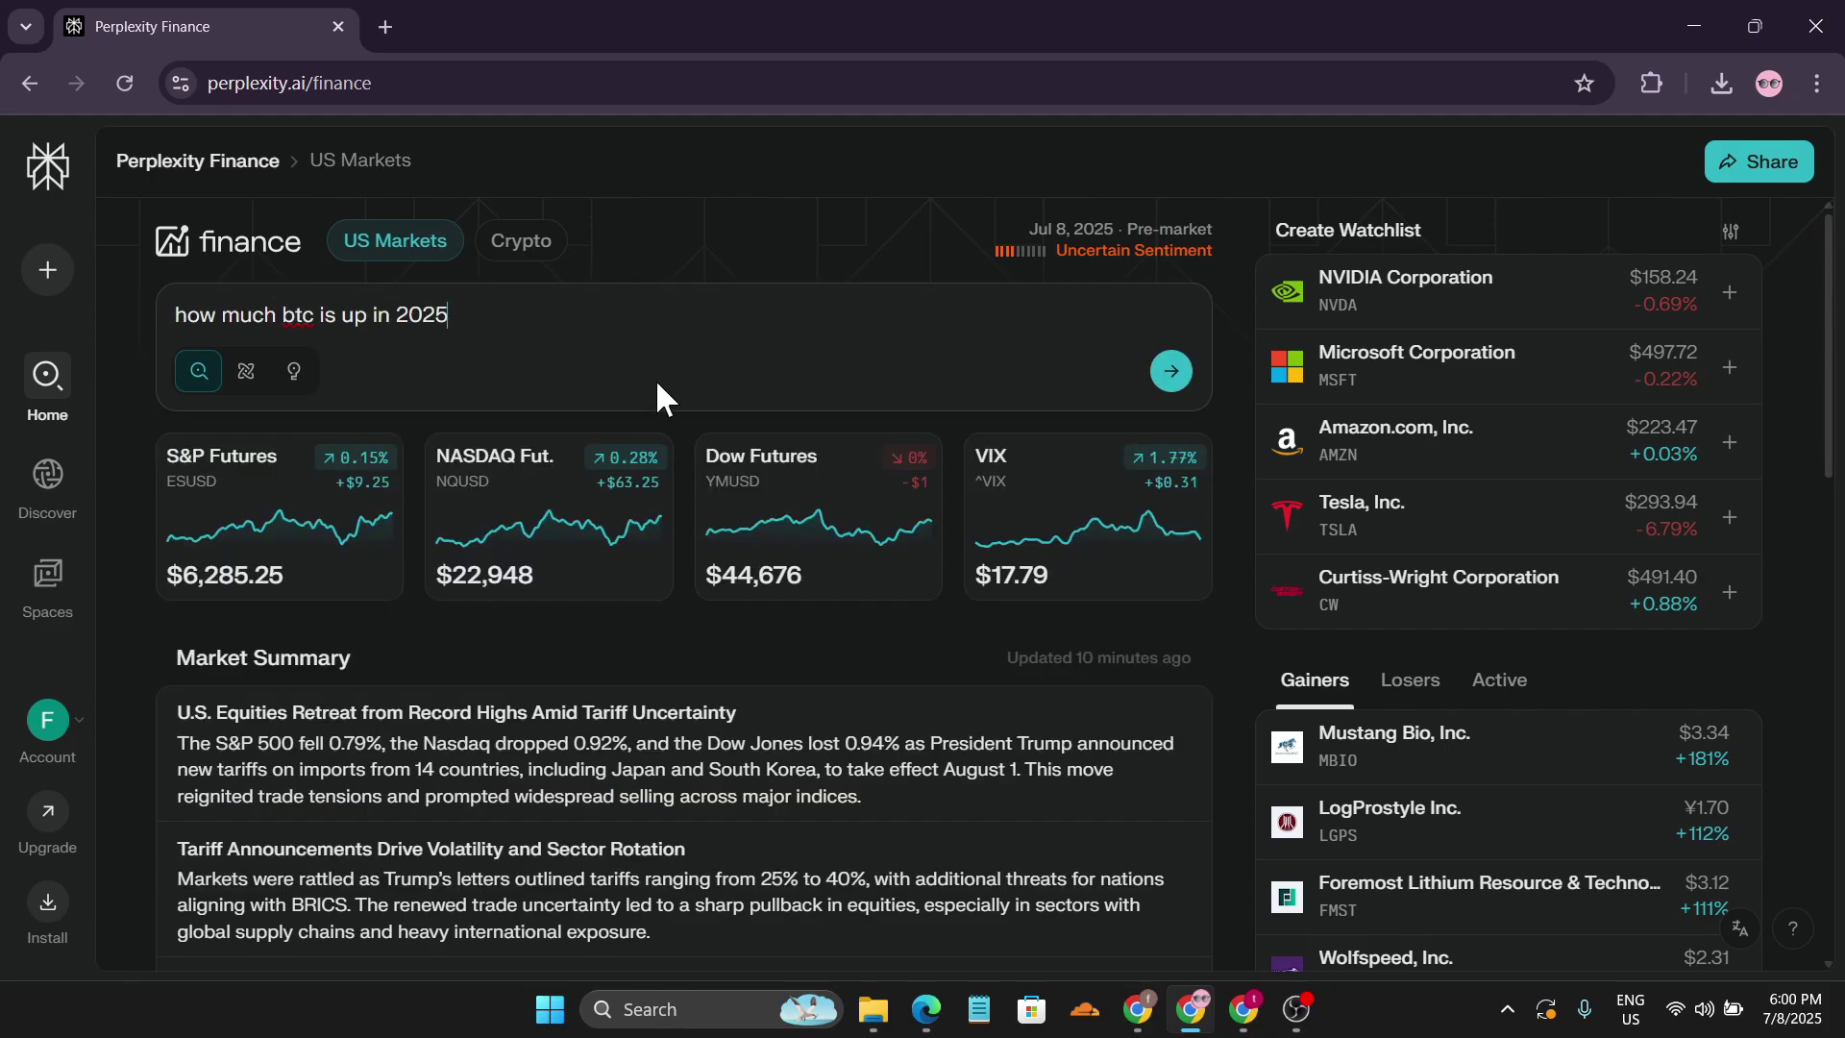
{"action": "left_click", "coordinate": [1173, 375]}
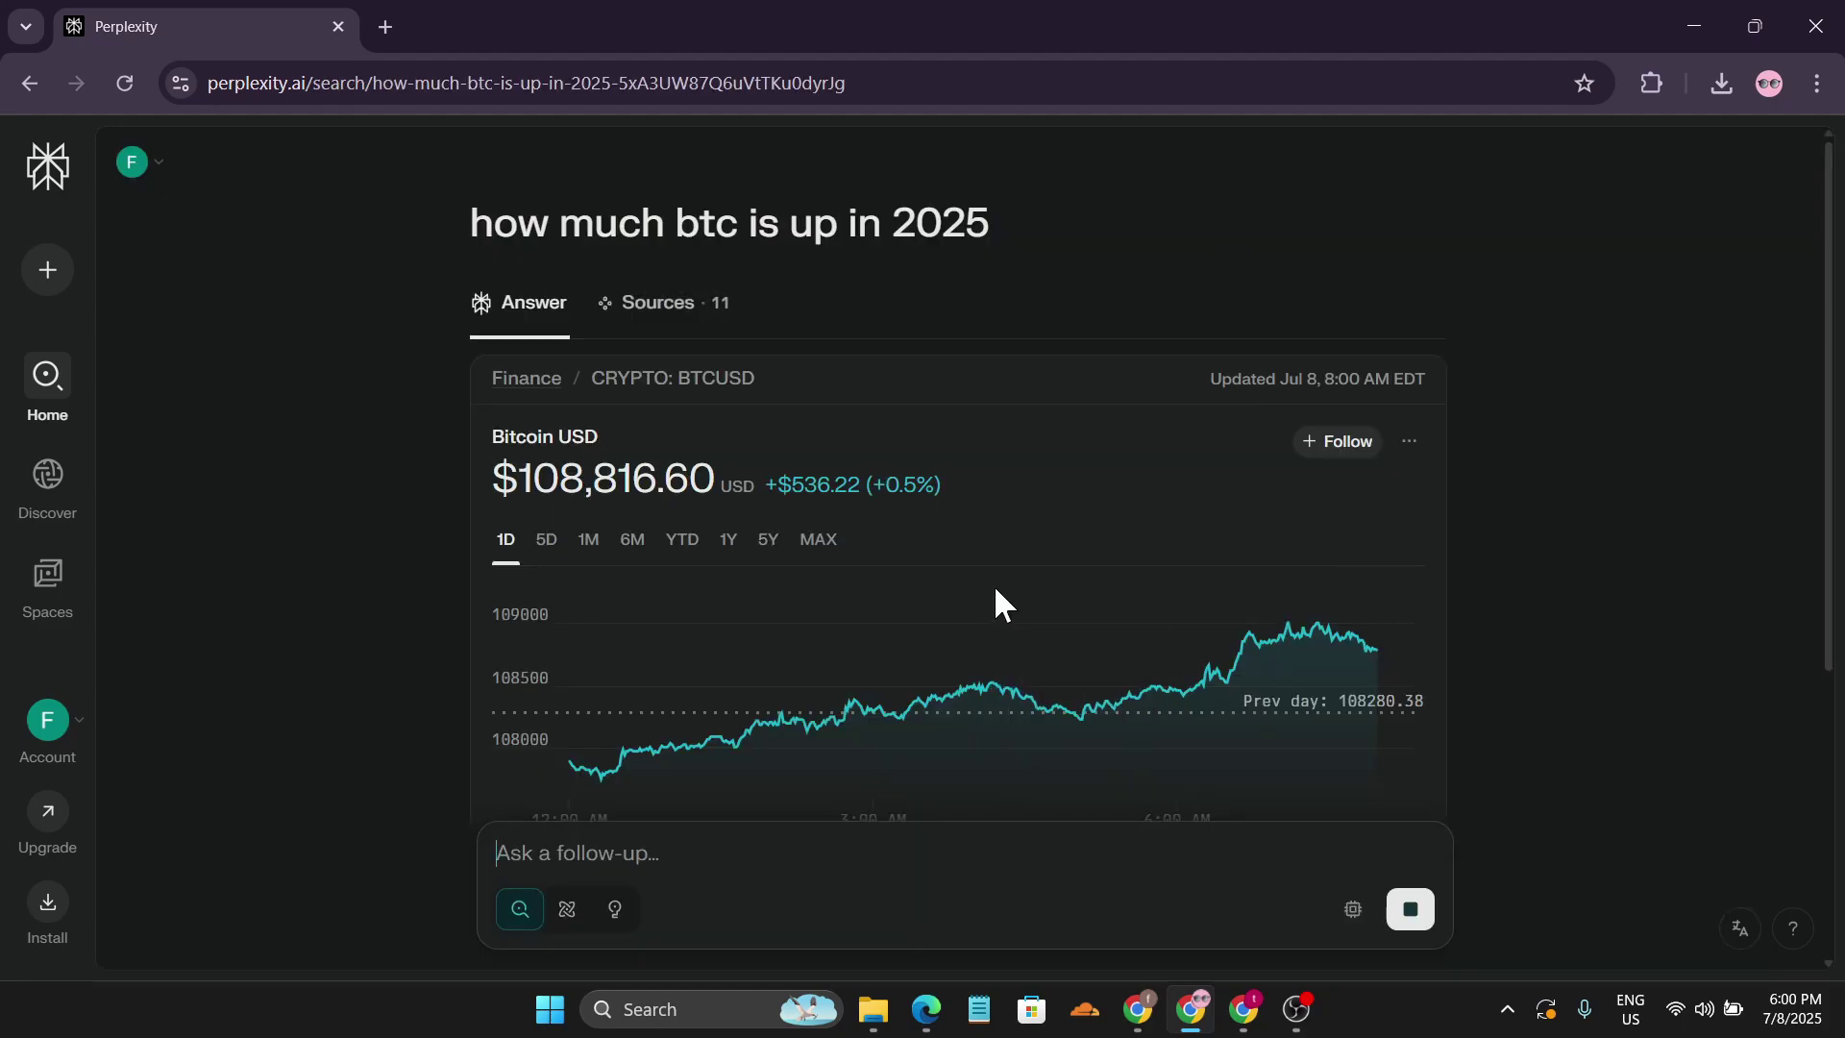
{"action": "scroll", "coordinate": [996, 590], "scroll_direction": "down", "scroll_amount": 5}
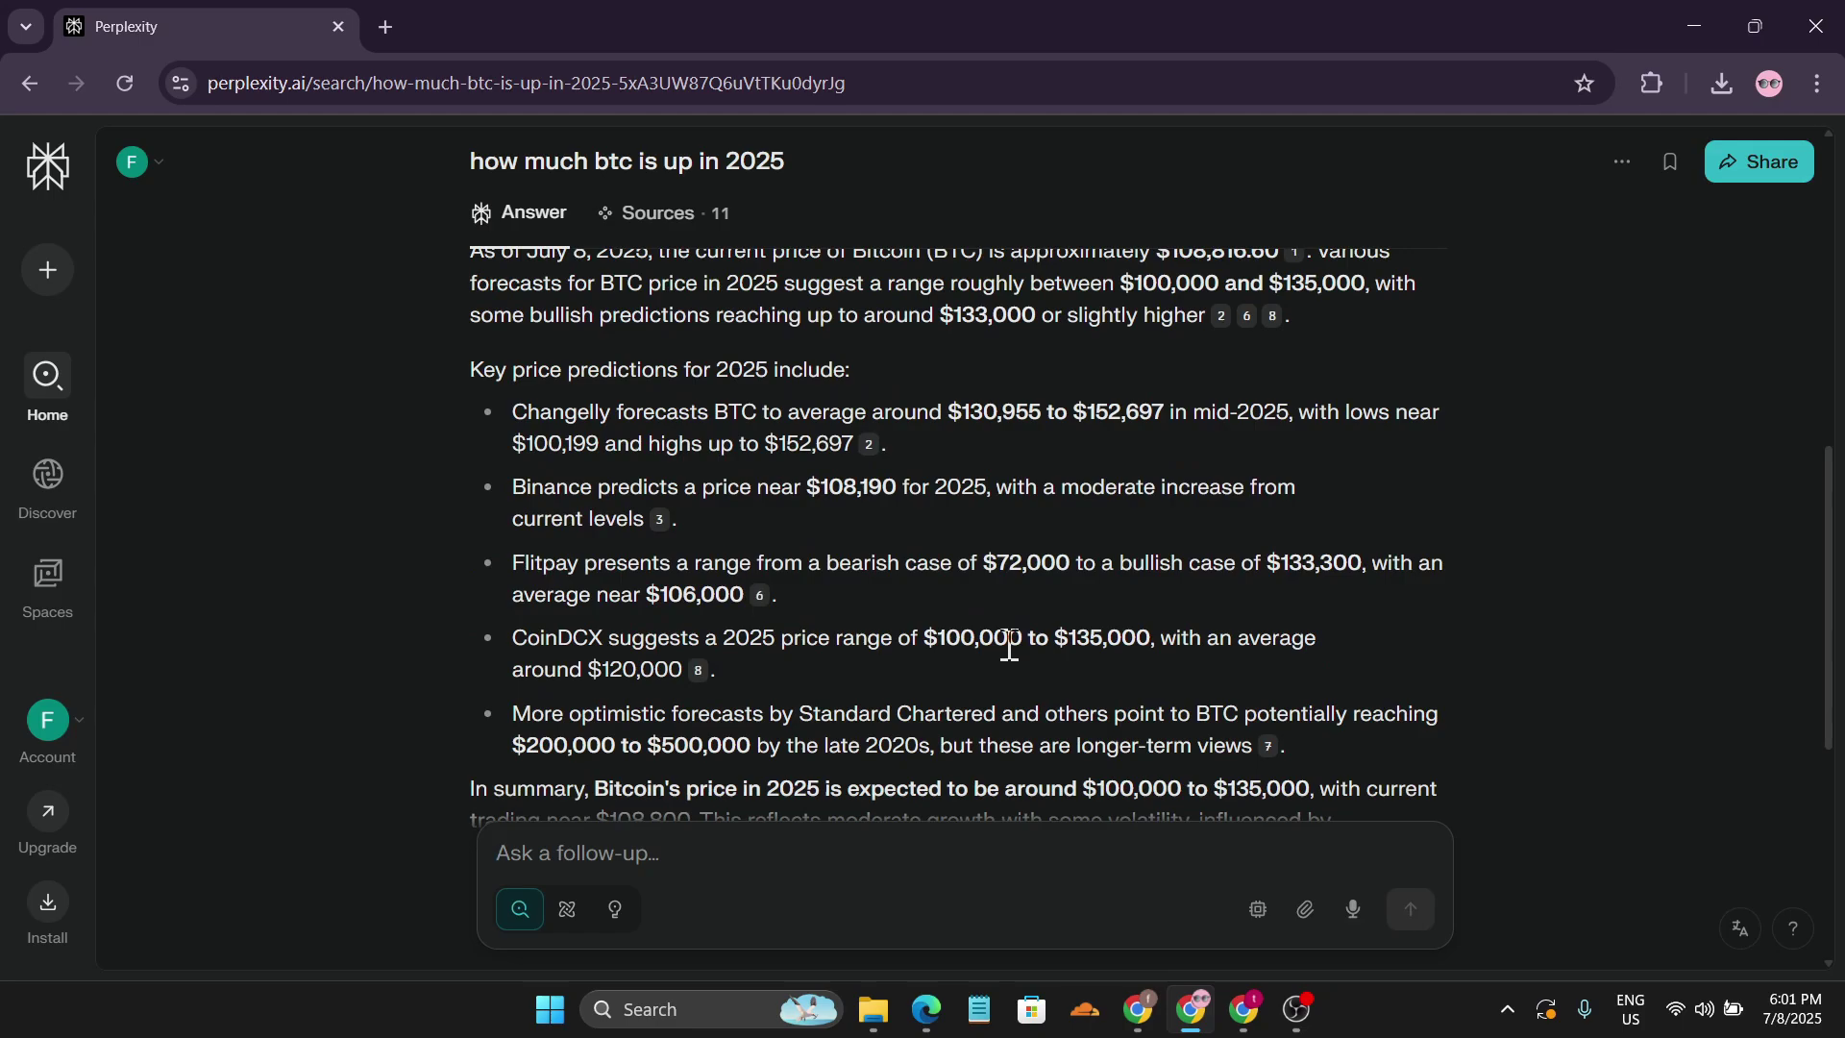
{"action": "scroll", "coordinate": [1009, 645], "scroll_direction": "up", "scroll_amount": 10}
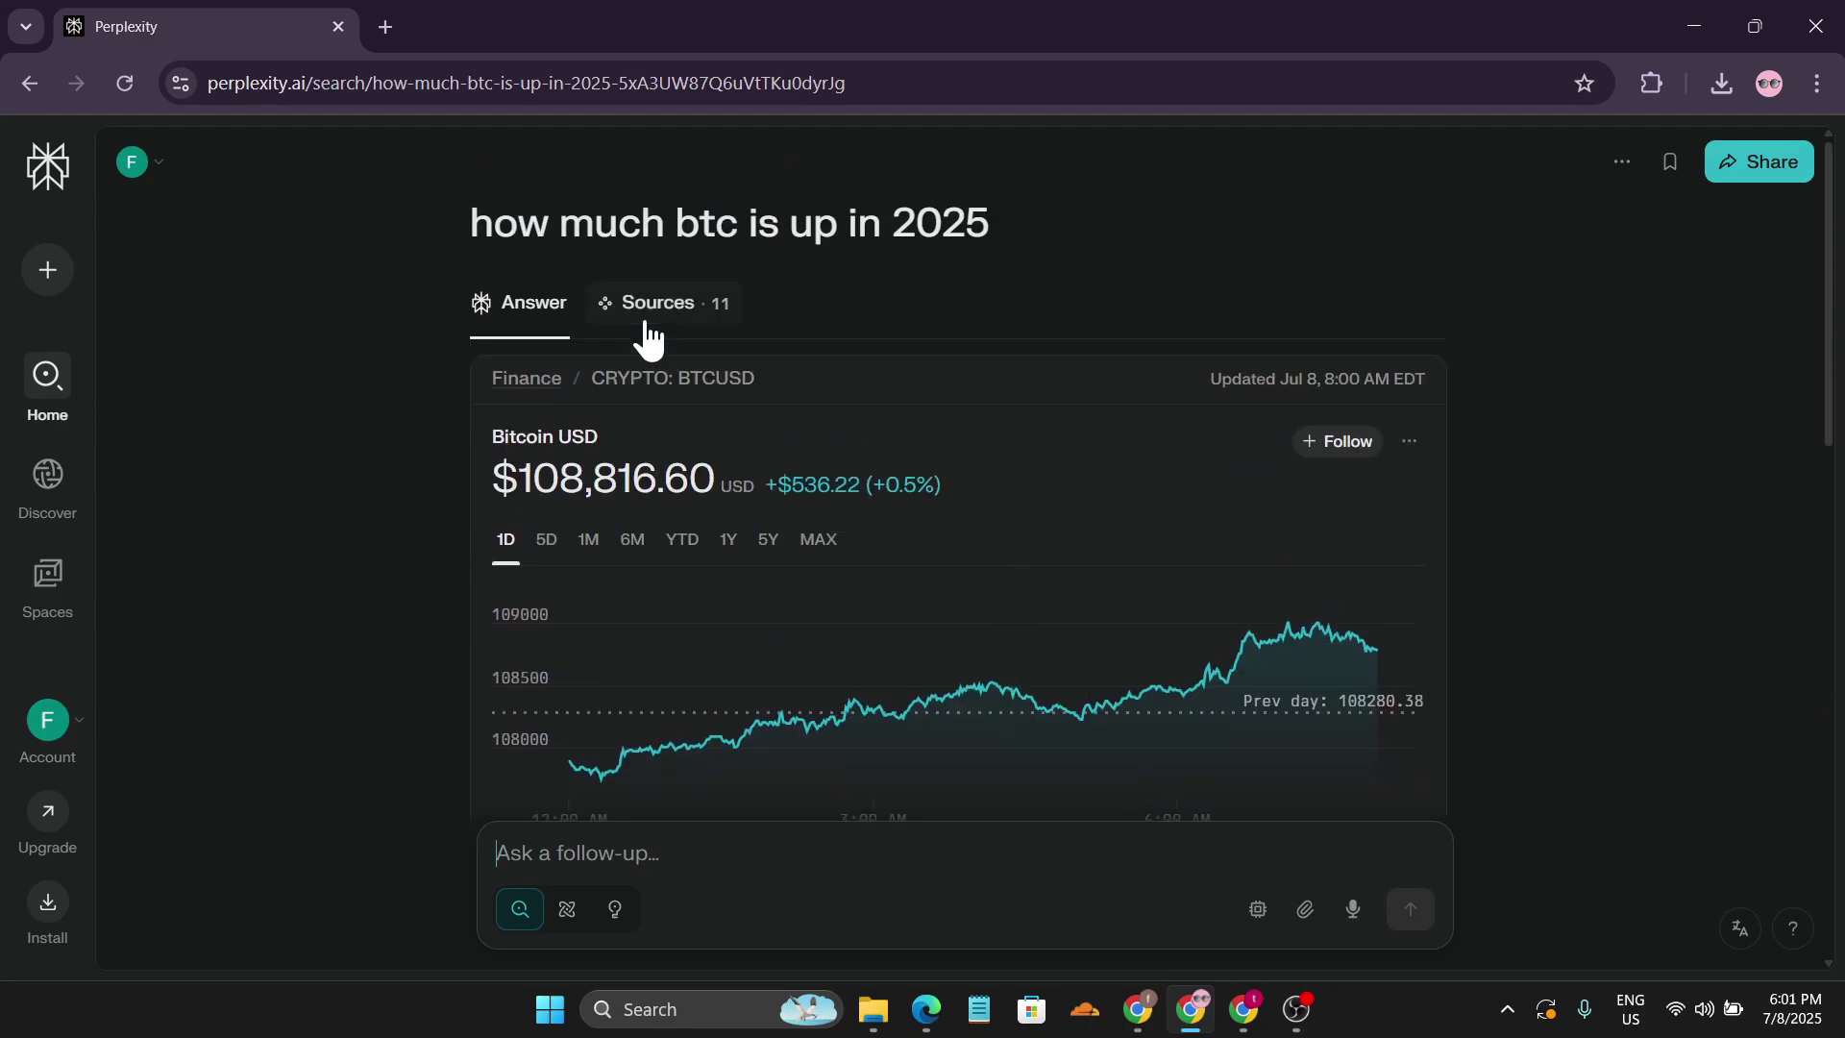
{"action": "left_click", "coordinate": [655, 305]}
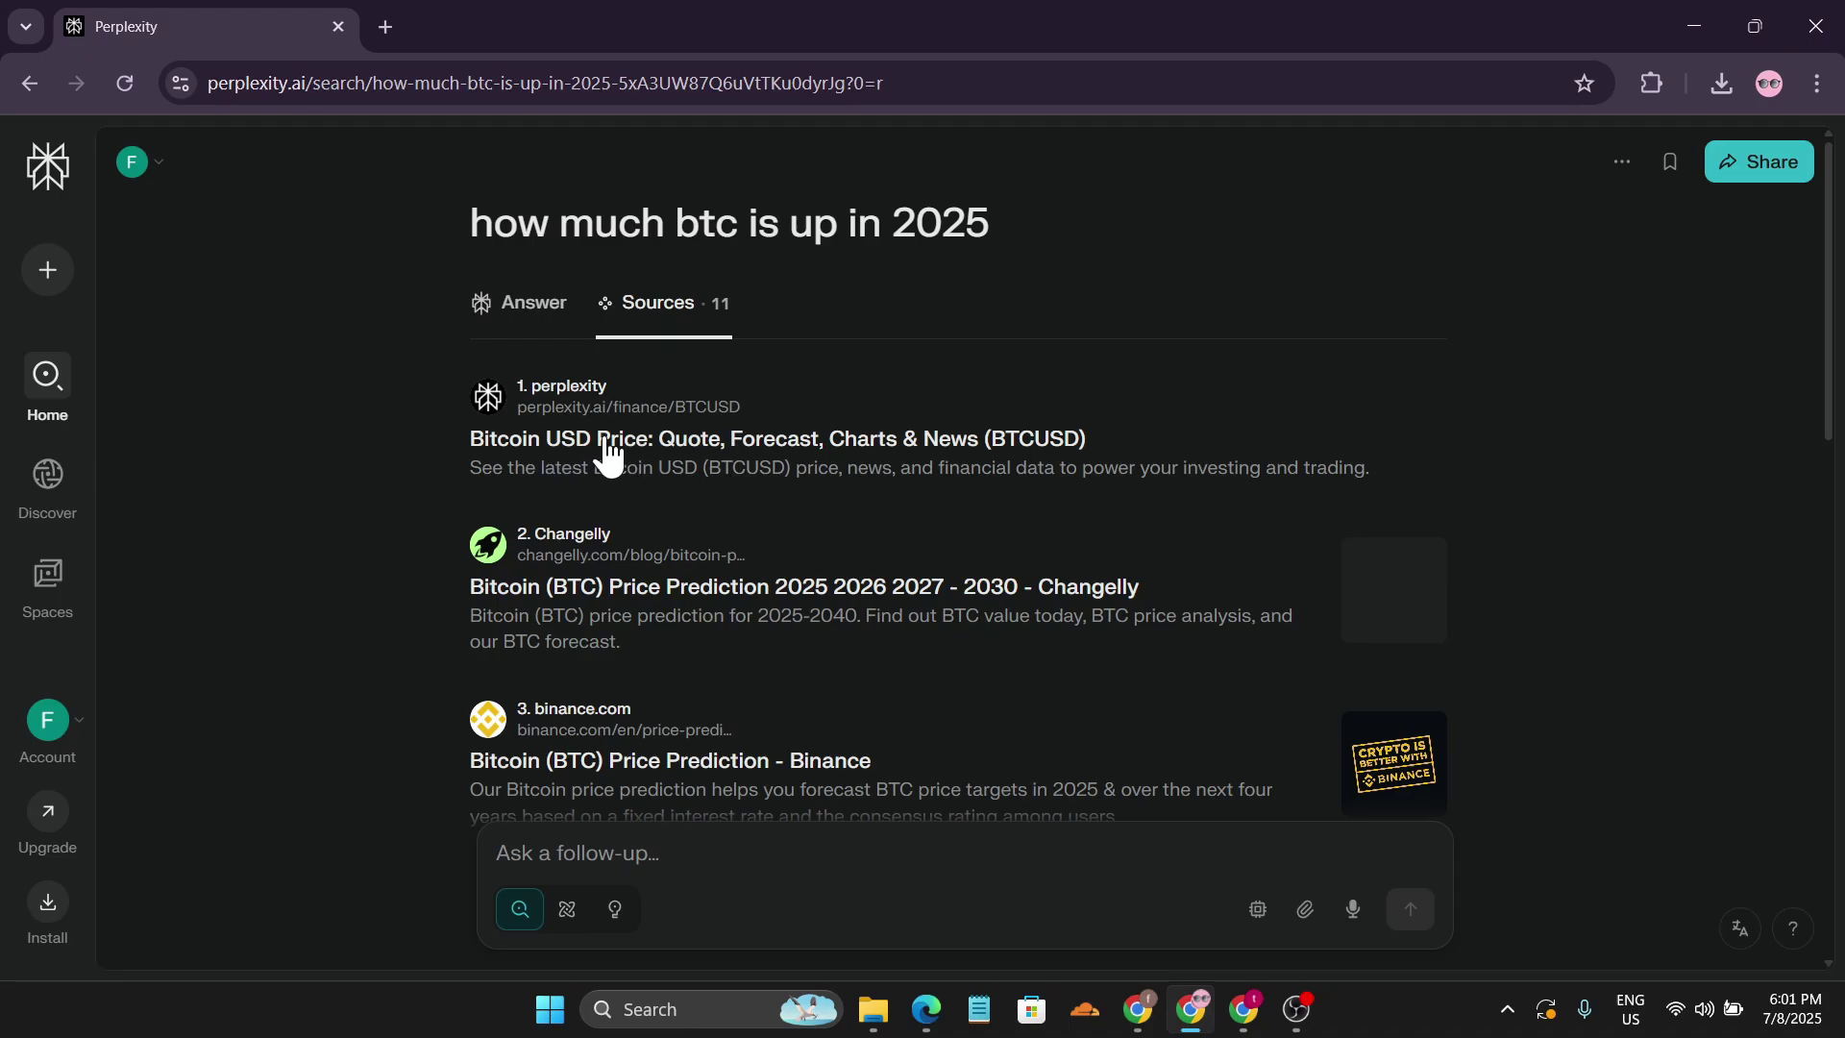
{"action": "scroll", "coordinate": [622, 596], "scroll_direction": "down", "scroll_amount": 4}
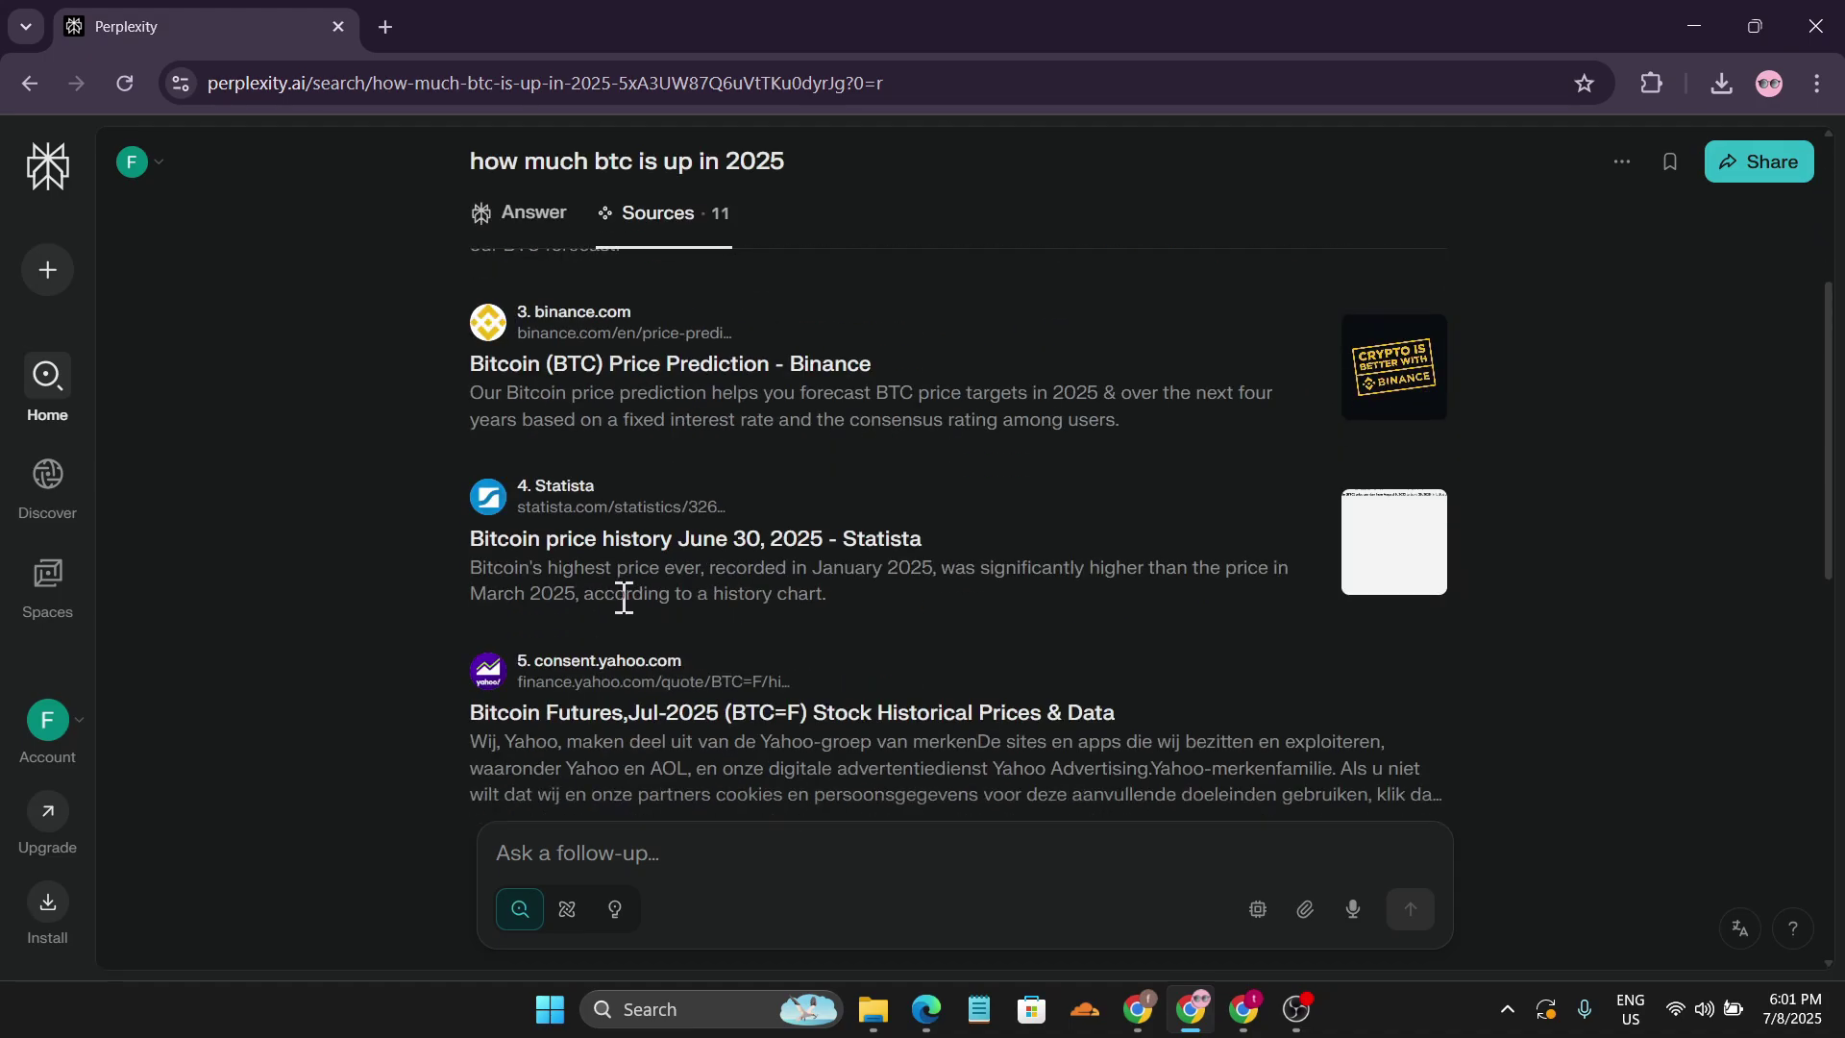
{"action": "scroll", "coordinate": [723, 551], "scroll_direction": "down", "scroll_amount": 5}
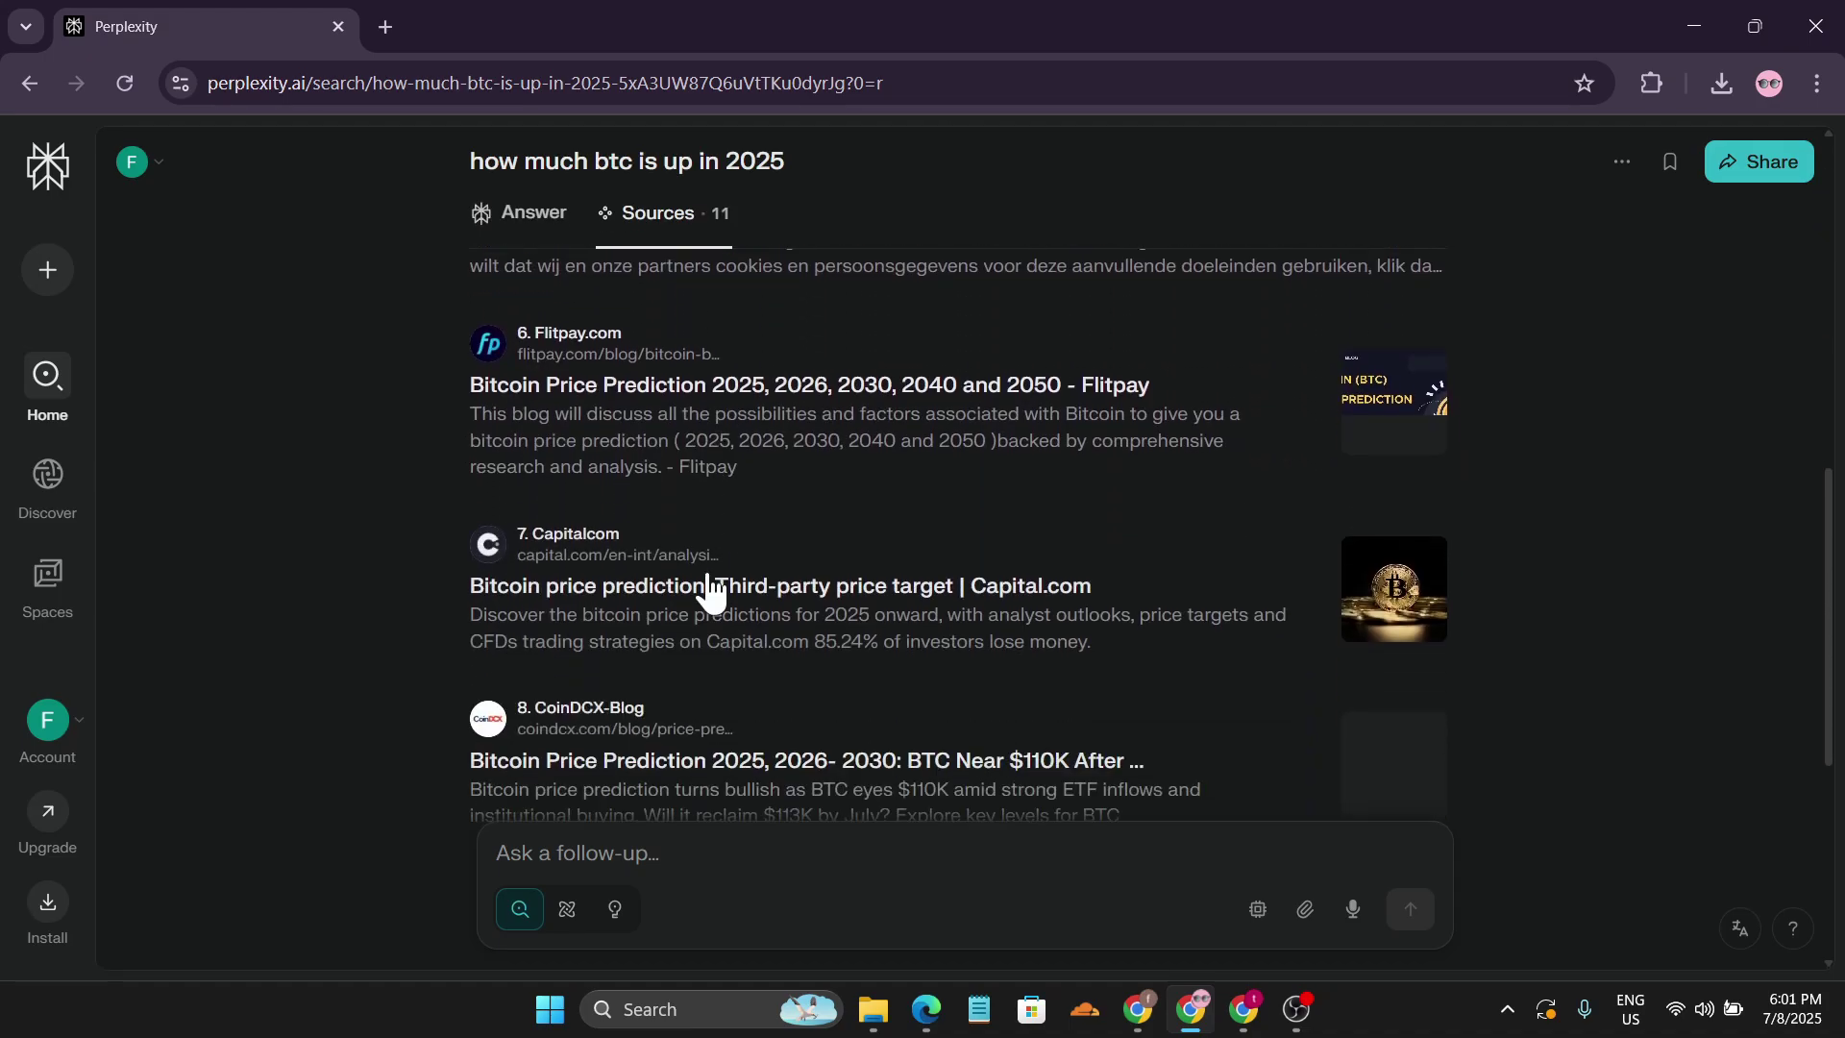
{"action": "scroll", "coordinate": [709, 591], "scroll_direction": "down", "scroll_amount": 3}
{"action": "scroll", "coordinate": [709, 591], "scroll_direction": "up", "scroll_amount": 10}
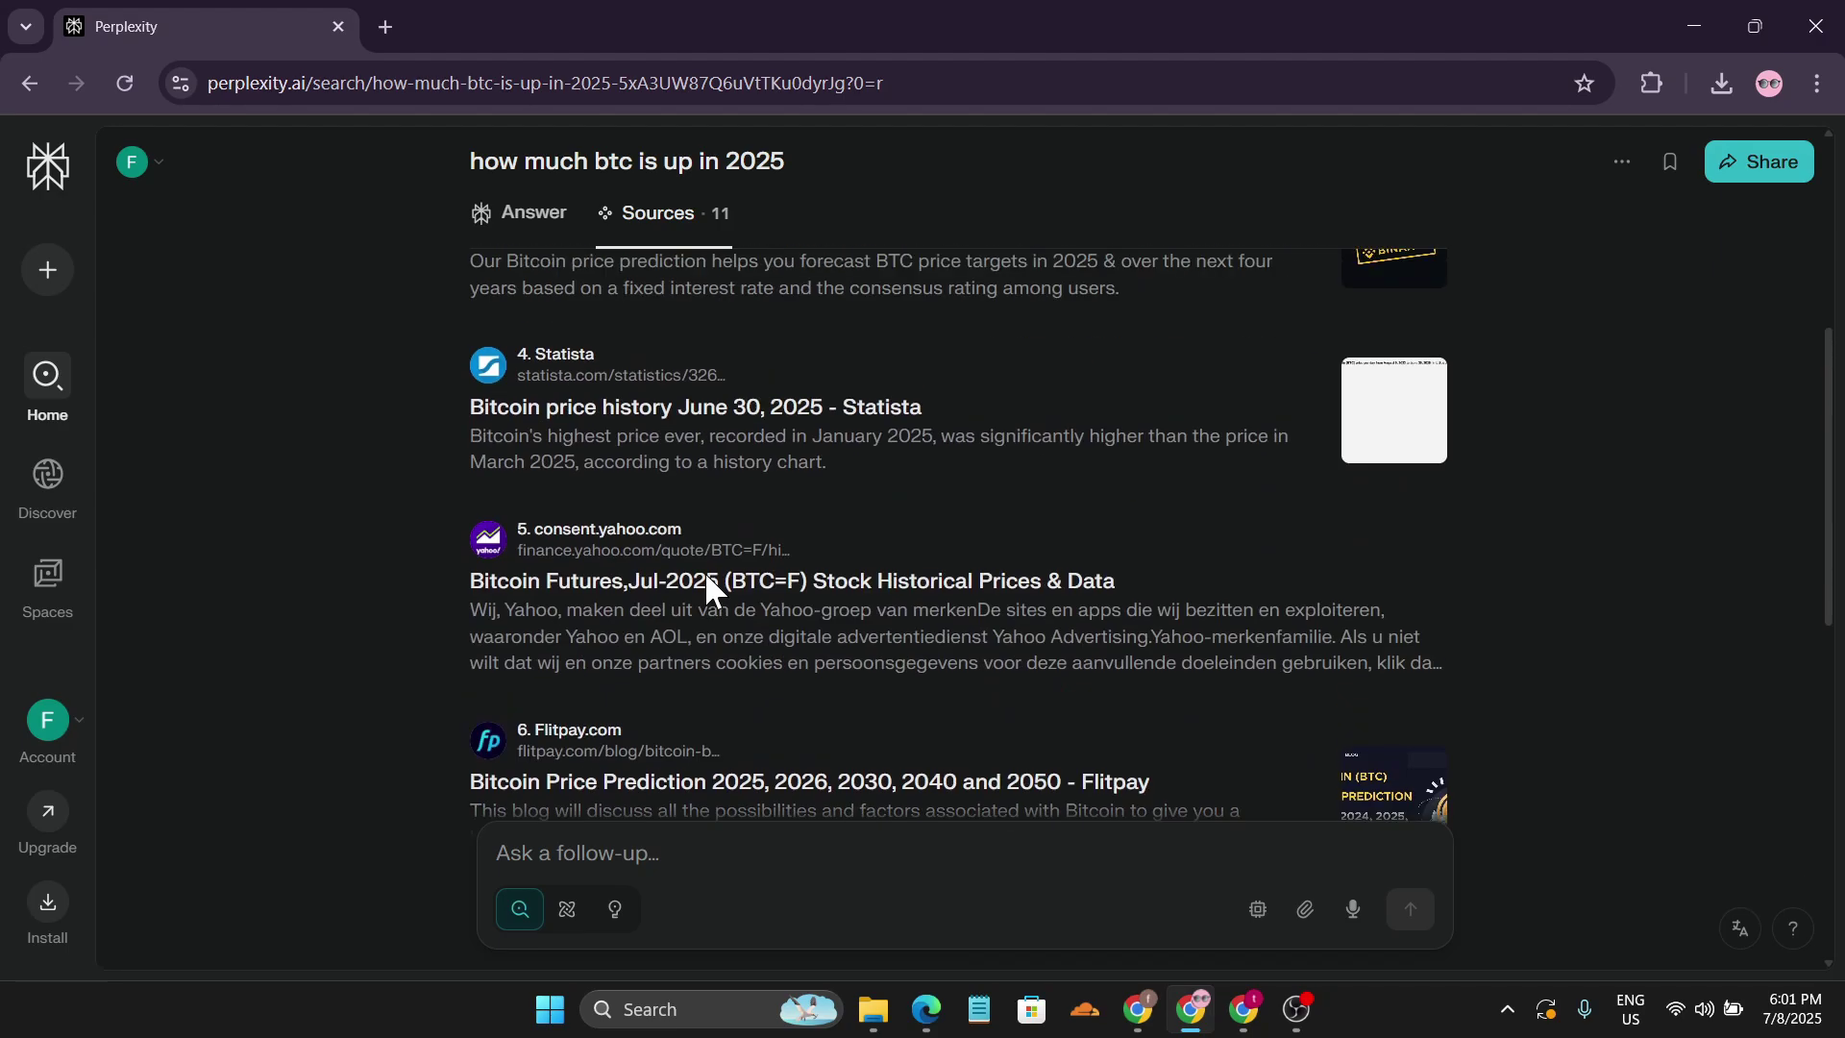
{"action": "left_click", "coordinate": [534, 308]}
{"action": "scroll", "coordinate": [890, 610], "scroll_direction": "down", "scroll_amount": 10}
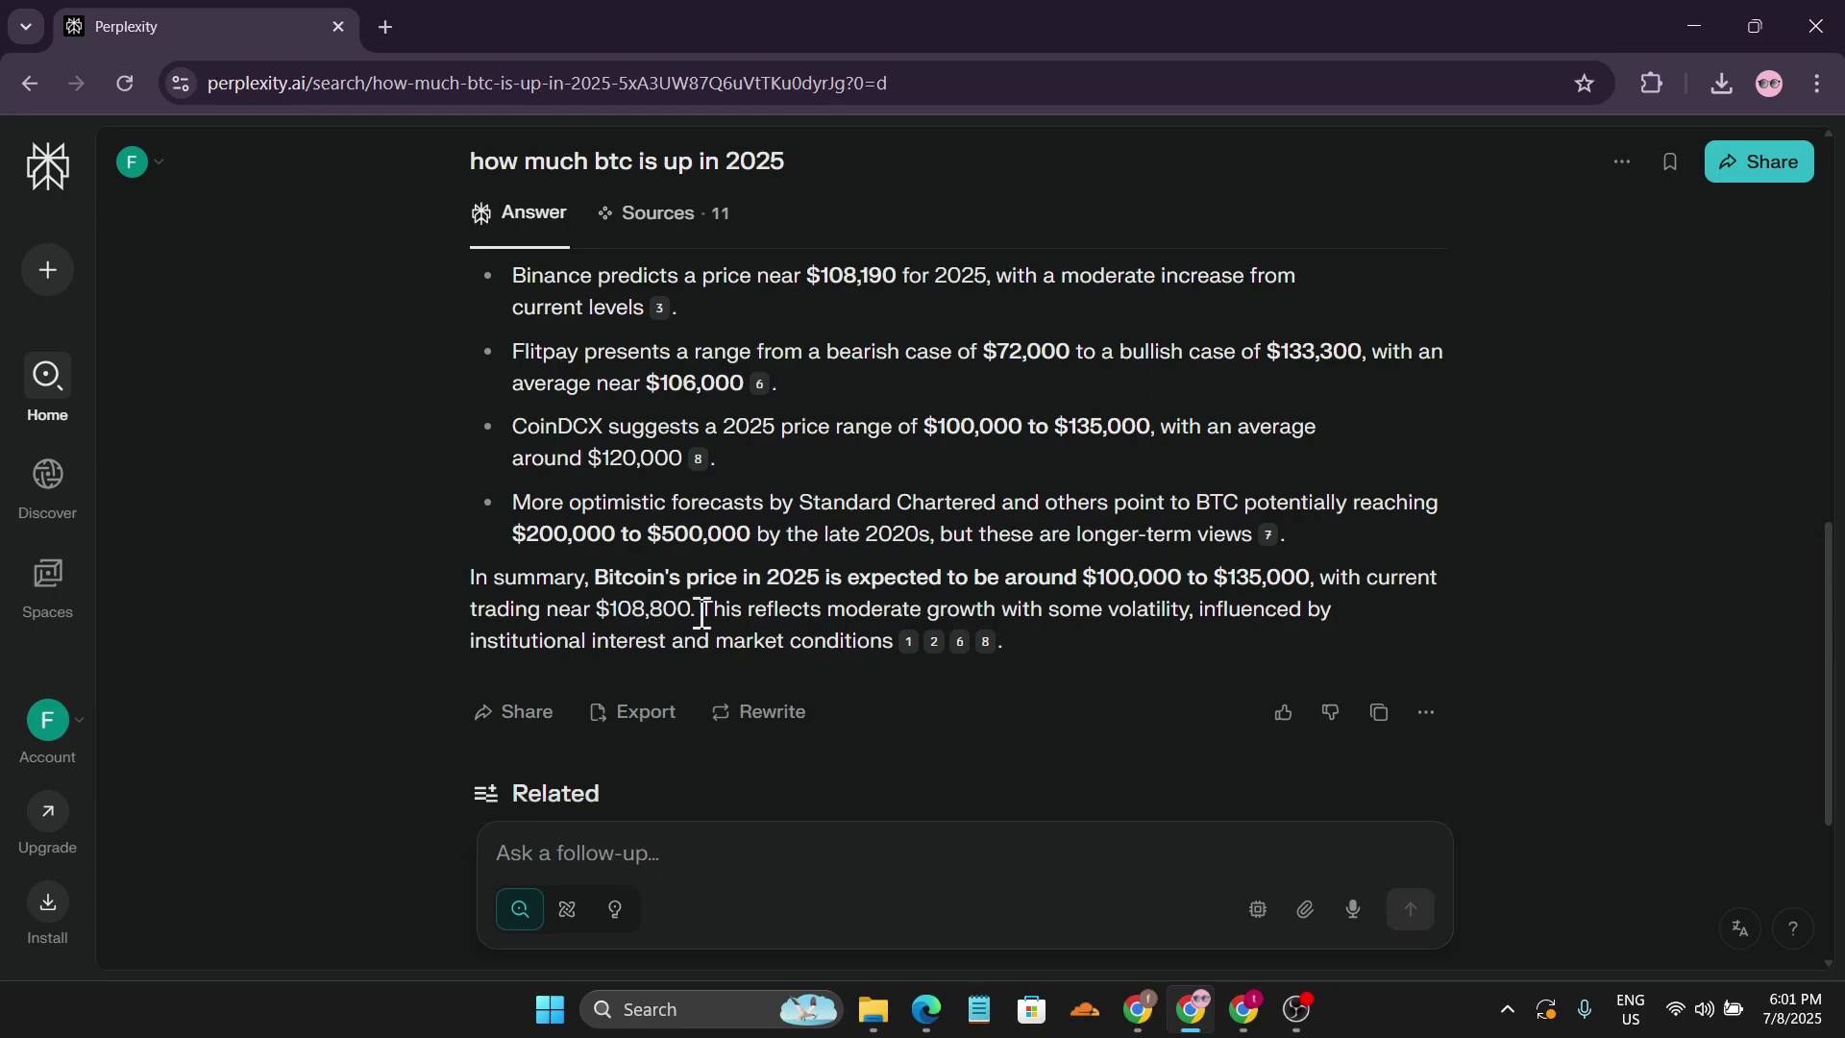
{"action": "scroll", "coordinate": [896, 632], "scroll_direction": "up", "scroll_amount": 10}
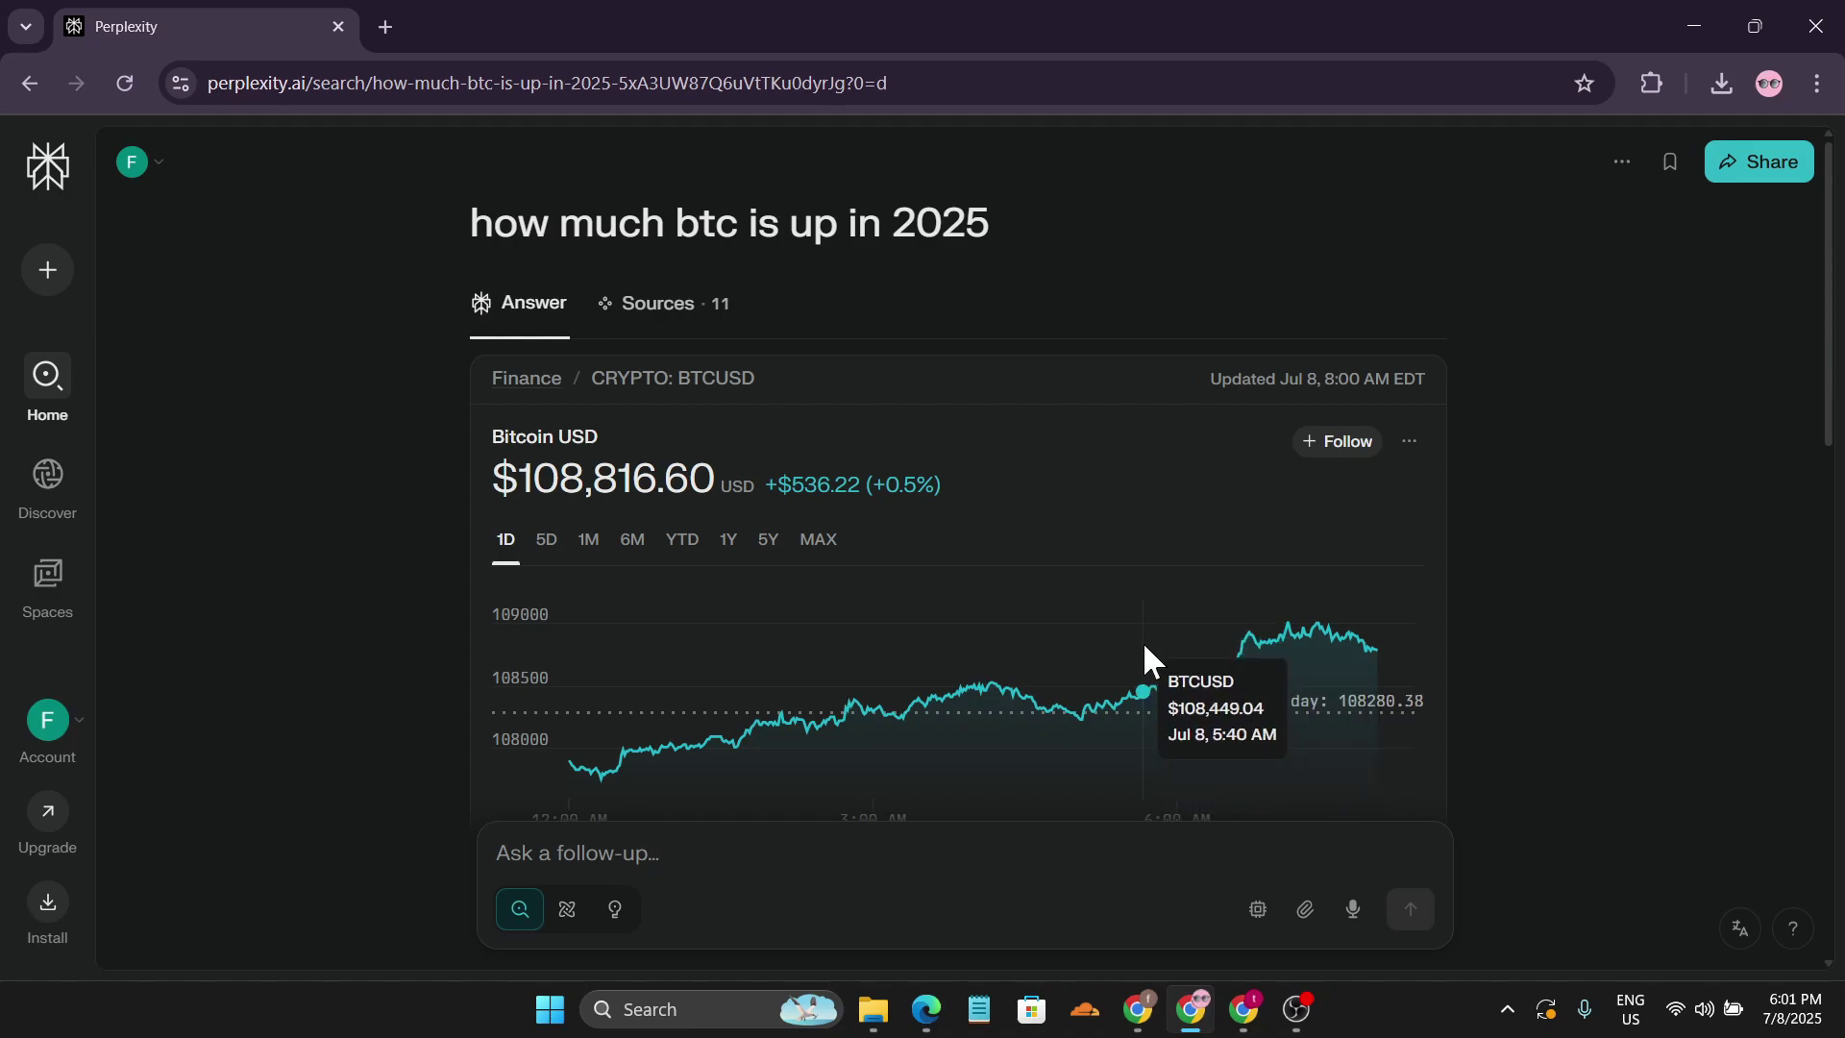
Browse the Travel page from the Perplexity home page
{"action": "left_click", "coordinate": [53, 173]}
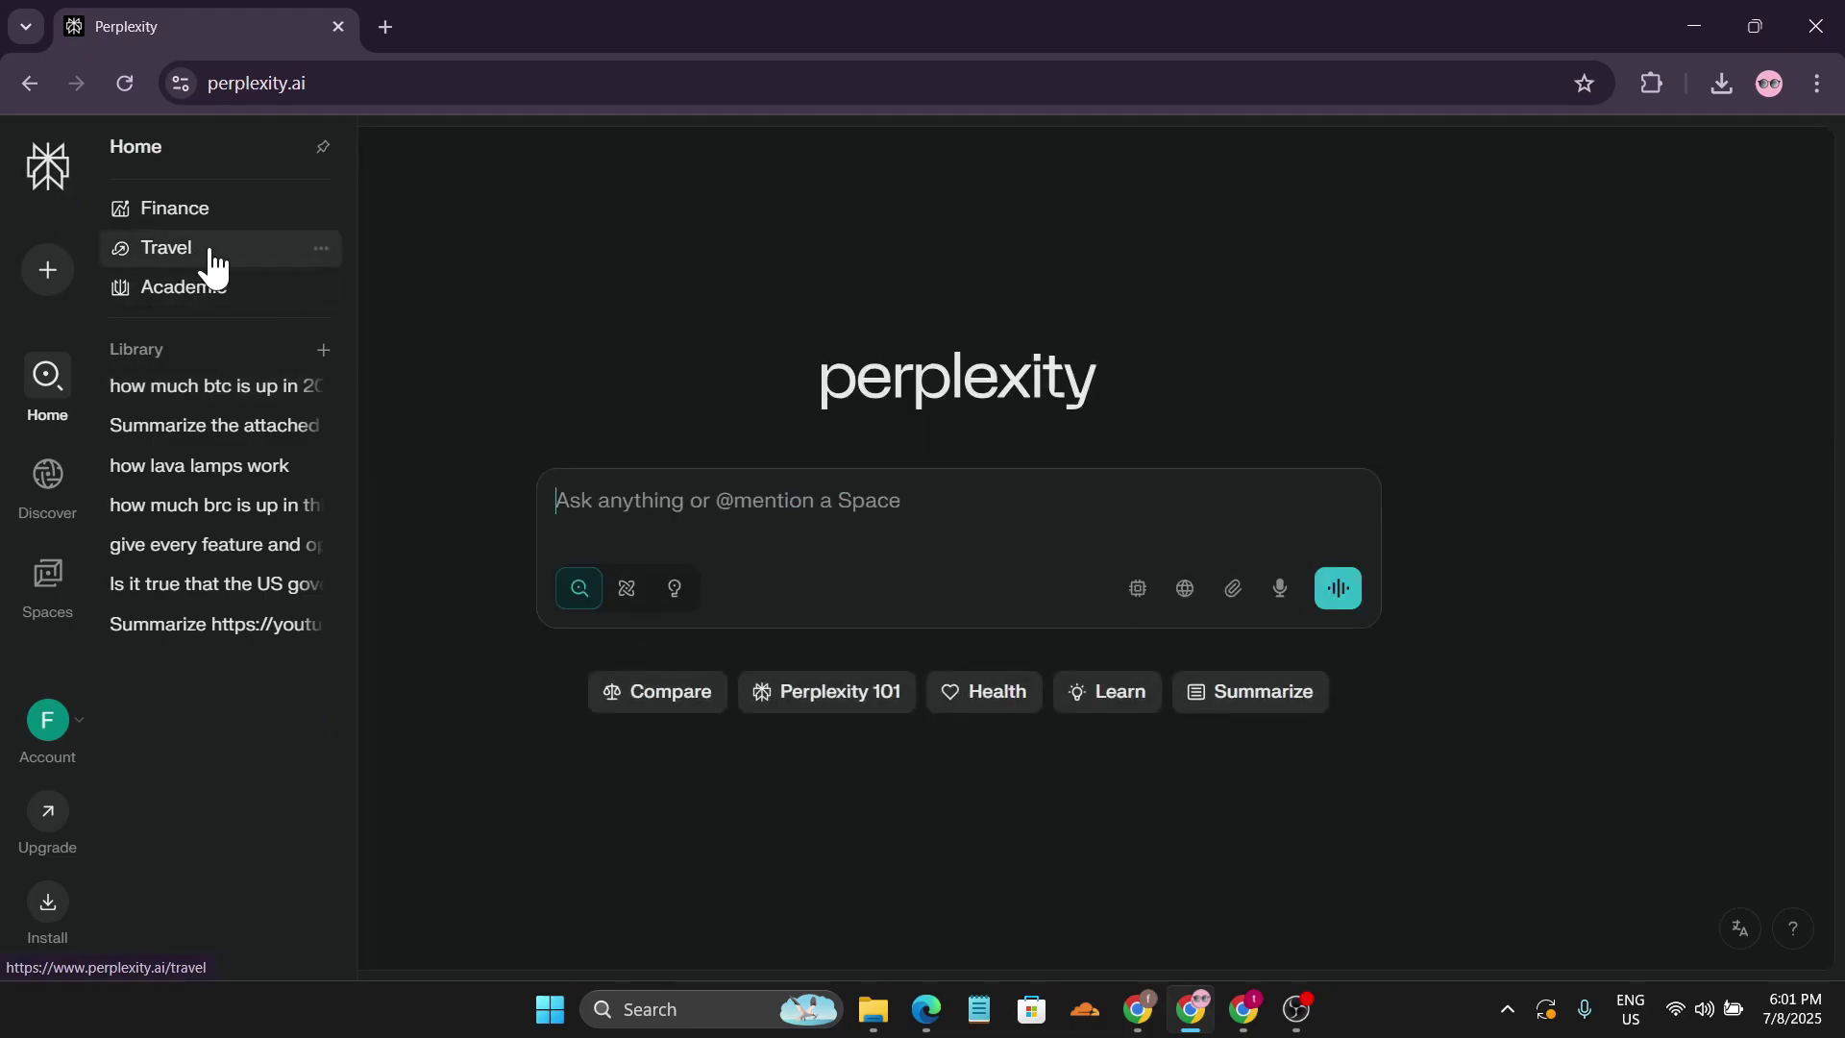
{"action": "left_click", "coordinate": [96, 252]}
{"action": "scroll", "coordinate": [948, 782], "scroll_direction": "down", "scroll_amount": 8}
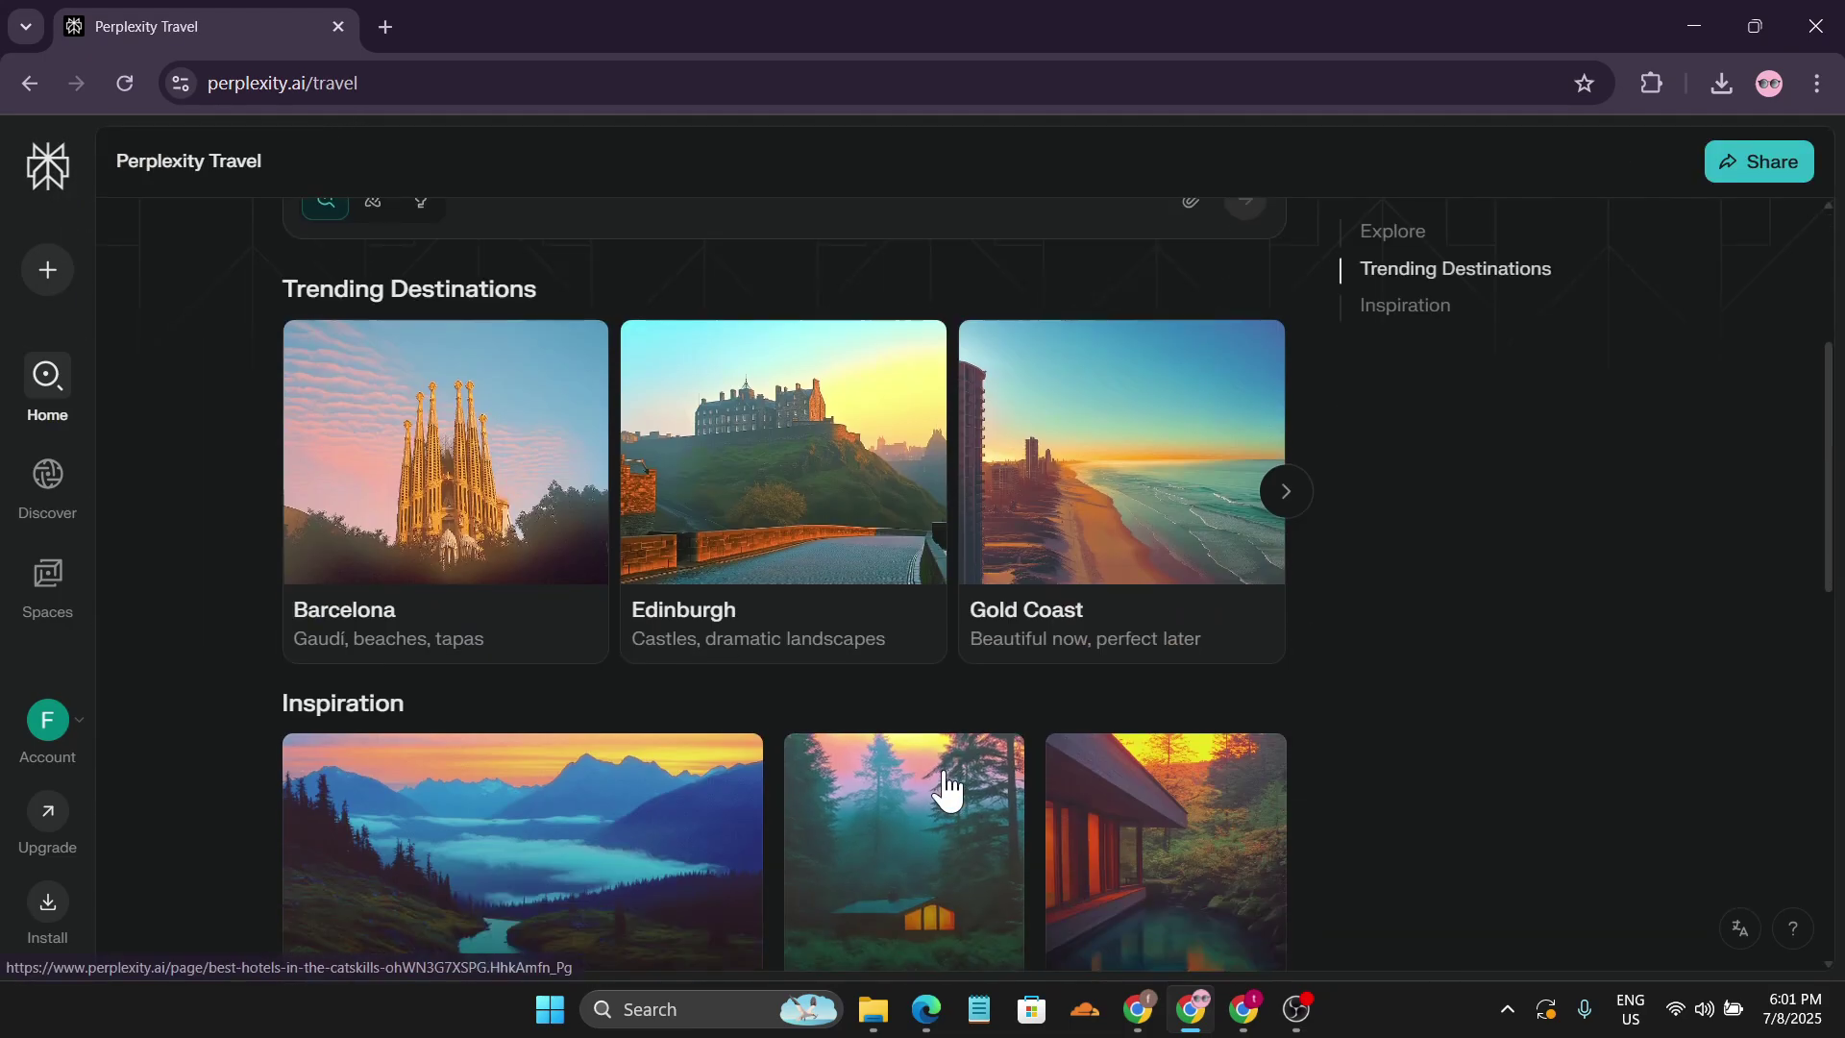
{"action": "scroll", "coordinate": [948, 766], "scroll_direction": "up", "scroll_amount": 5}
{"action": "scroll", "coordinate": [948, 766], "scroll_direction": "up", "scroll_amount": 3}
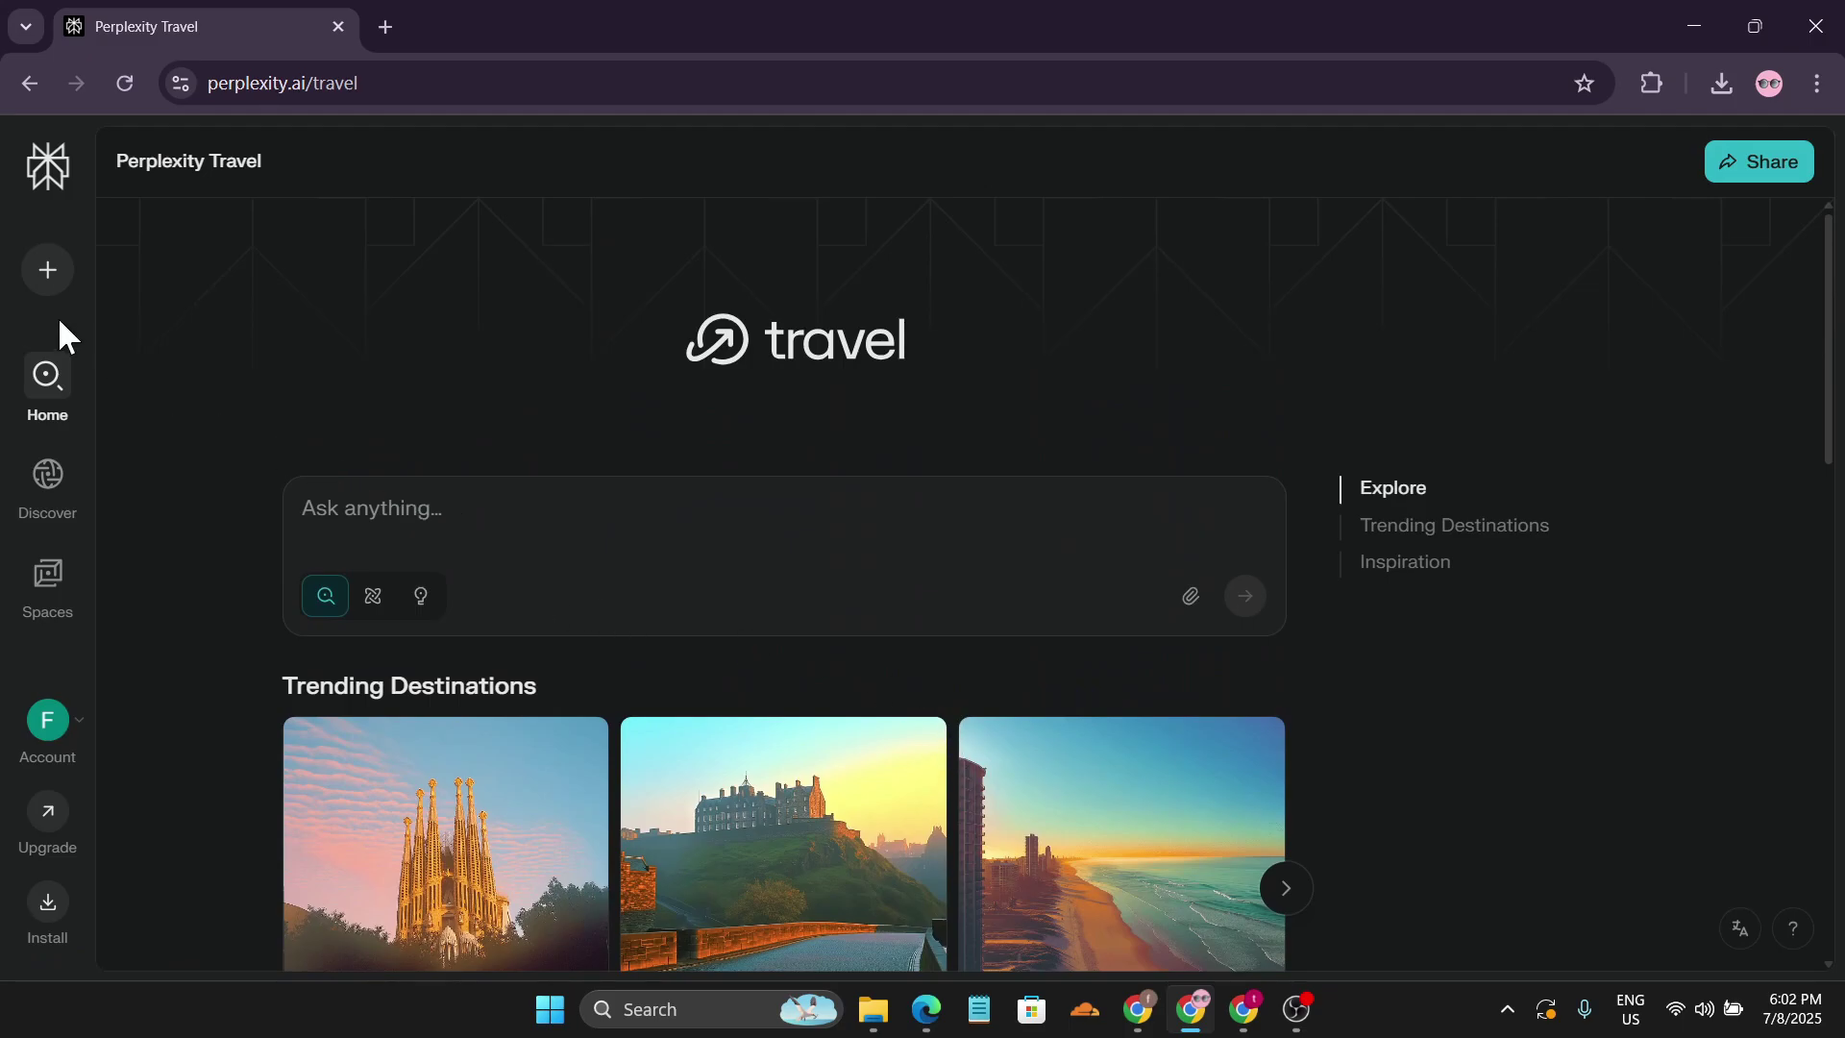
Open the Academic page and choose the Technology suggestion chip
{"action": "mouse_move", "coordinate": [17, 182]}
{"action": "left_click", "coordinate": [160, 284]}
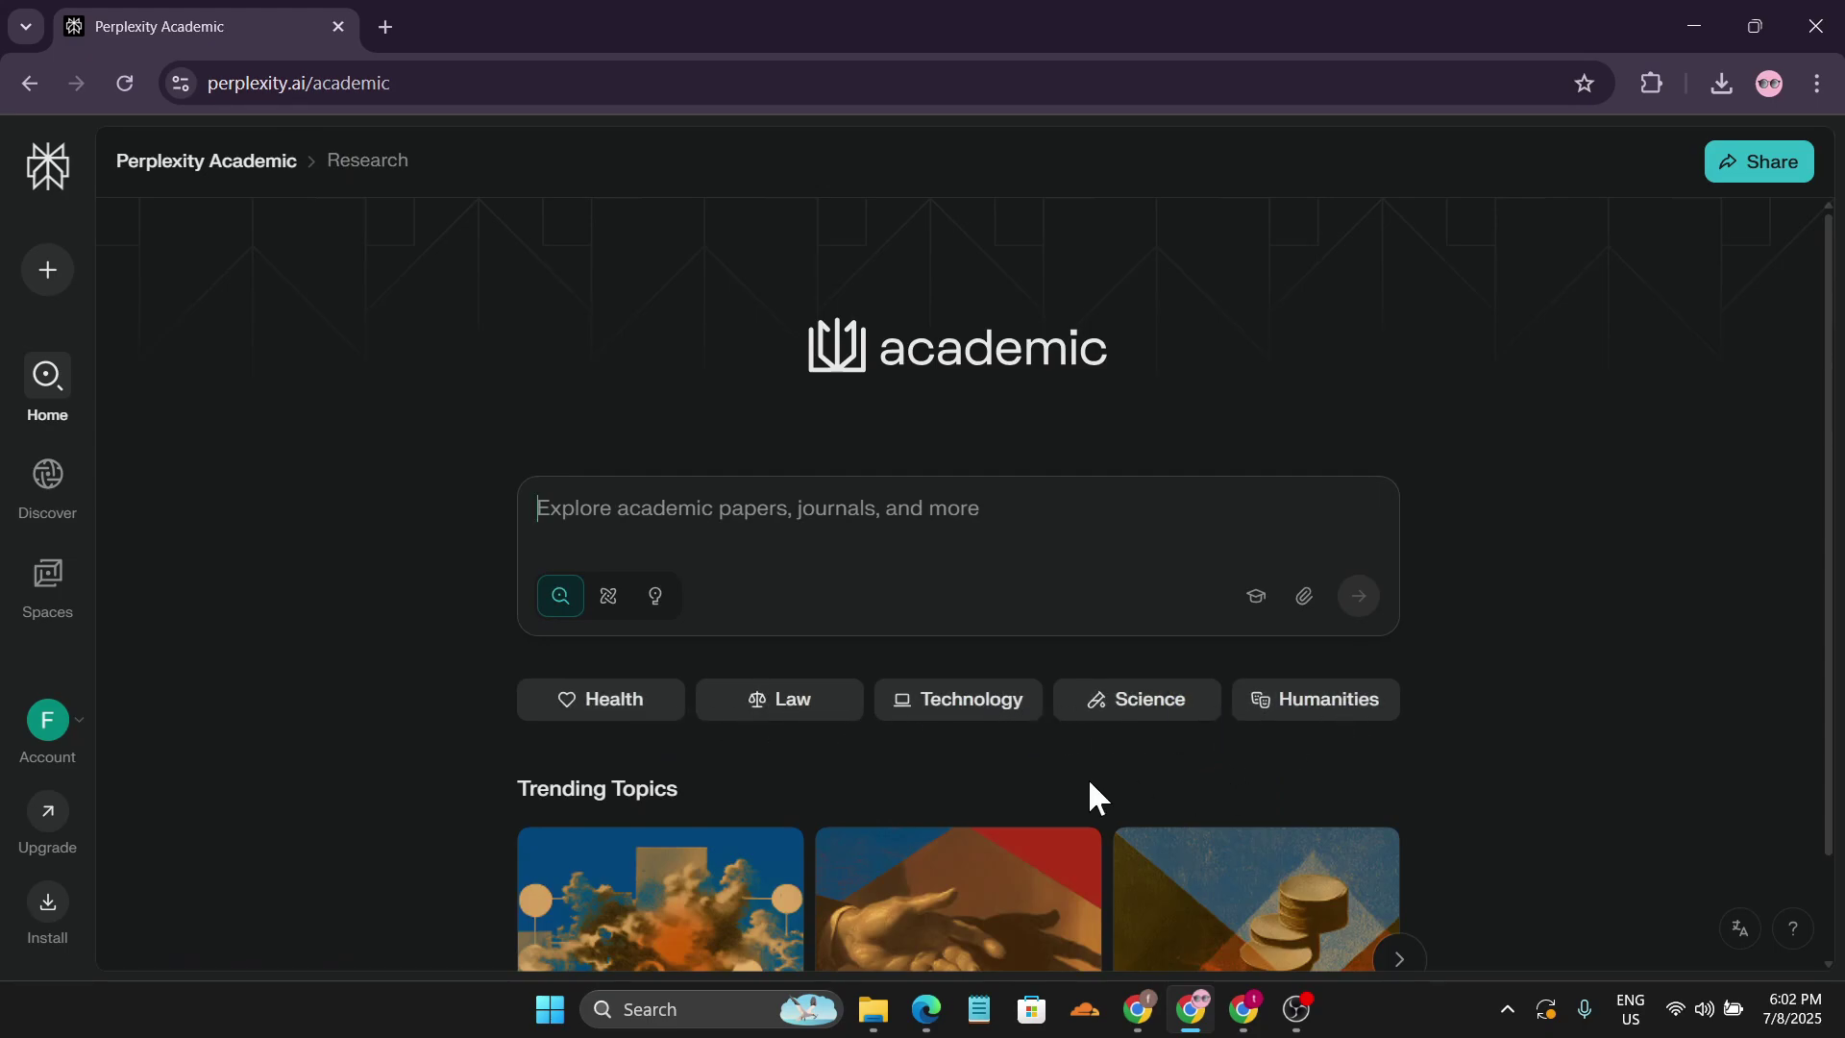
{"action": "scroll", "coordinate": [1094, 797], "scroll_direction": "down", "scroll_amount": 2}
{"action": "scroll", "coordinate": [1083, 791], "scroll_direction": "up", "scroll_amount": 2}
{"action": "left_click", "coordinate": [971, 716]}
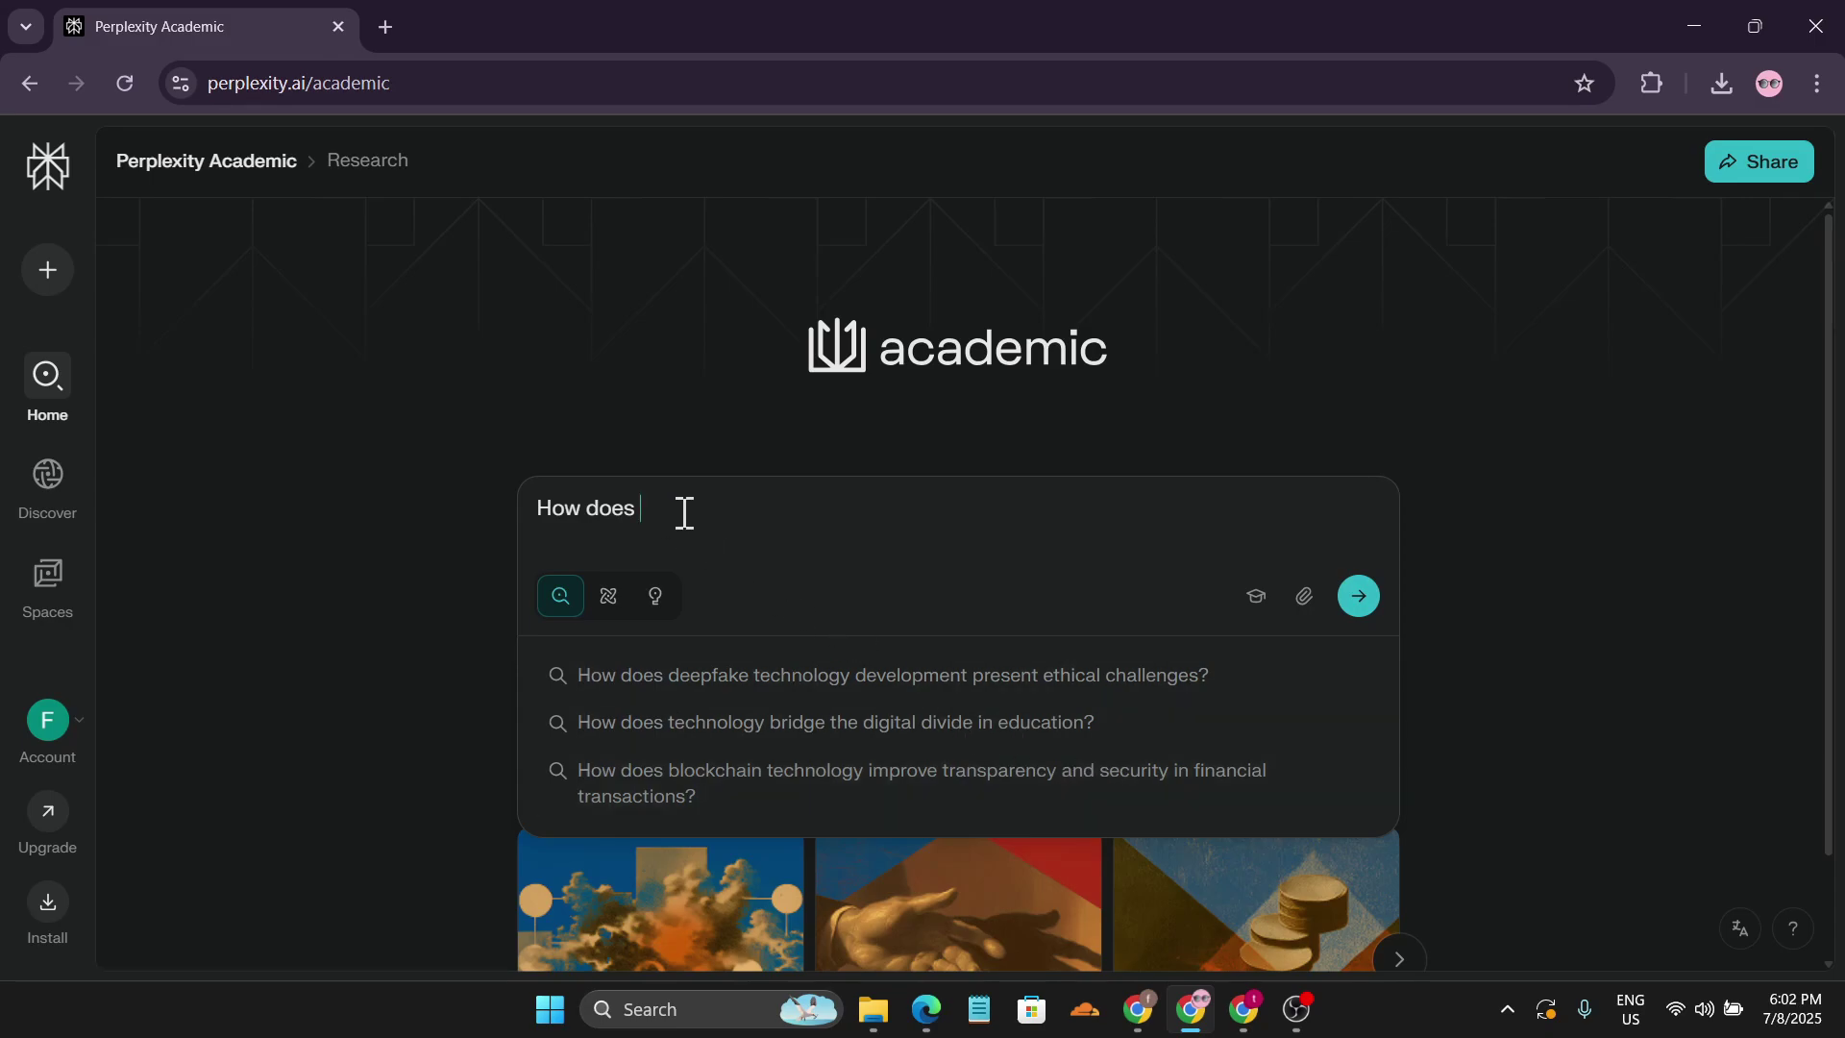
Ask 'How does black hole works' and skim the 18-source academic answer
{"action": "type", "text": "black hole works"}
{"action": "key", "text": "Return"}
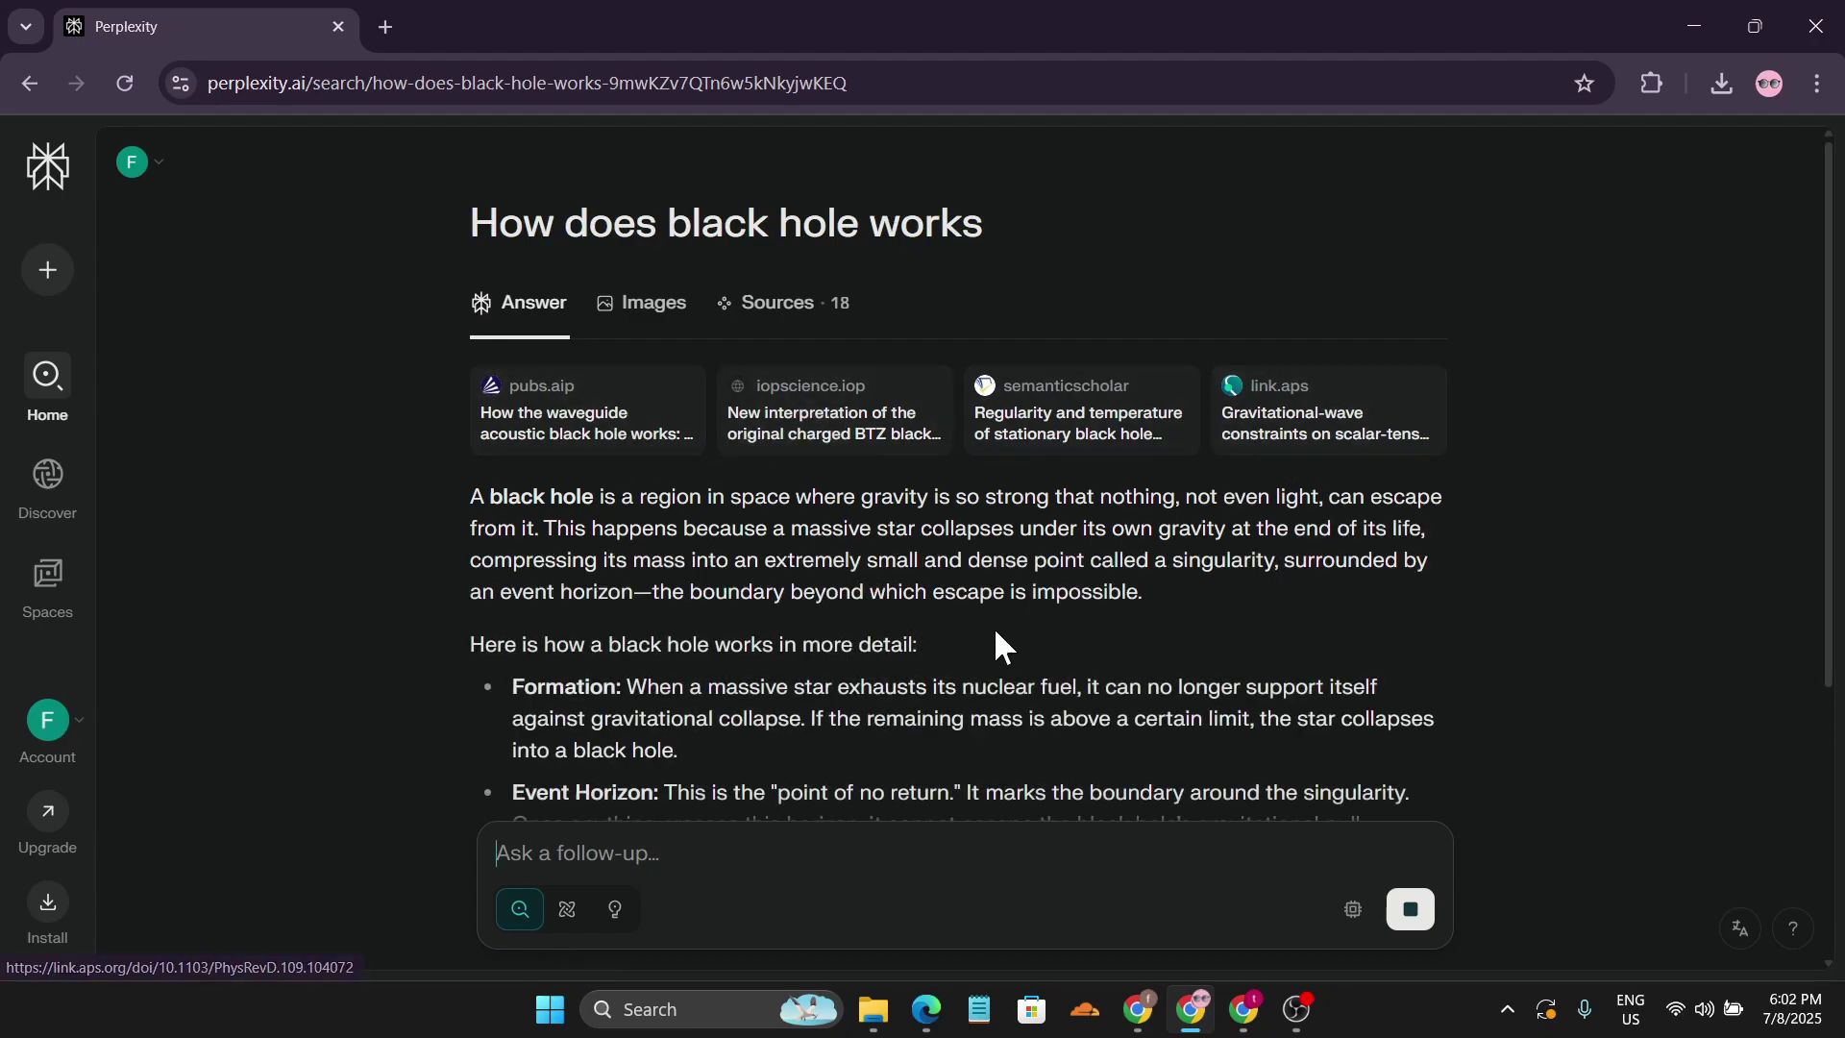
{"action": "scroll", "coordinate": [924, 655], "scroll_direction": "down", "scroll_amount": 8}
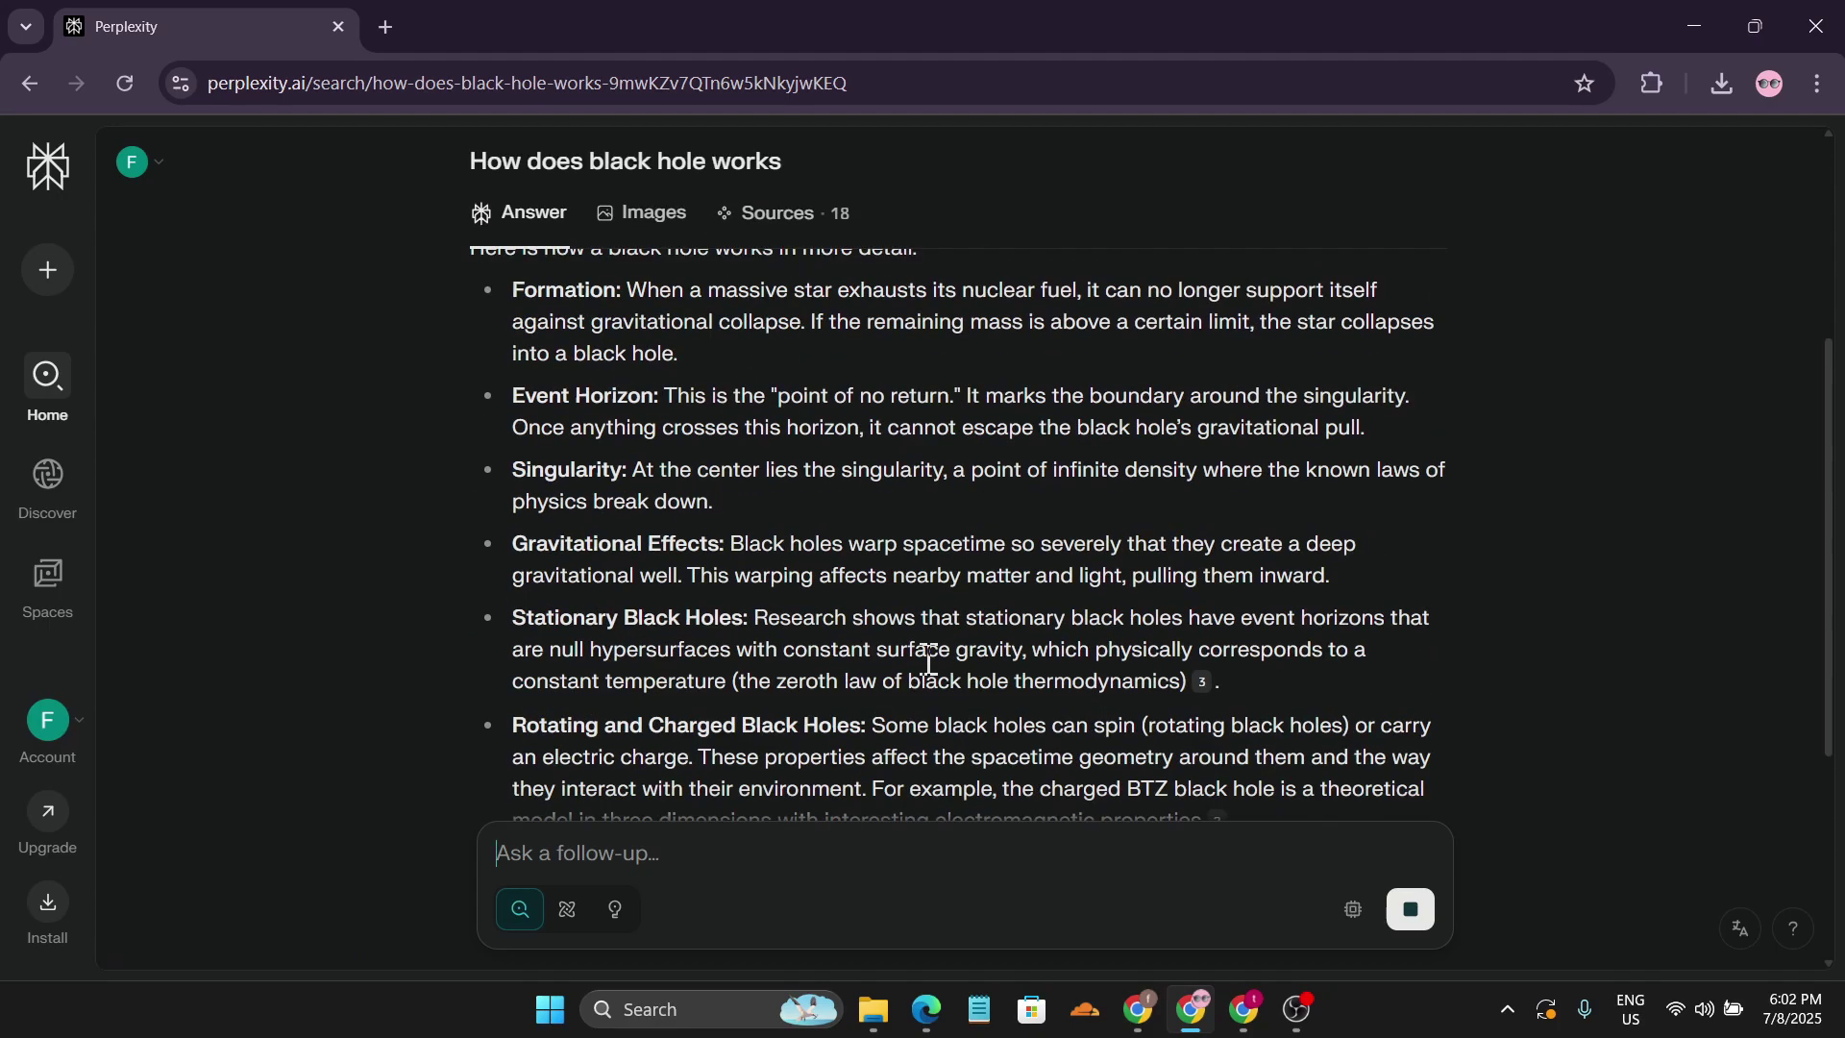
{"action": "scroll", "coordinate": [917, 620], "scroll_direction": "down", "scroll_amount": 3}
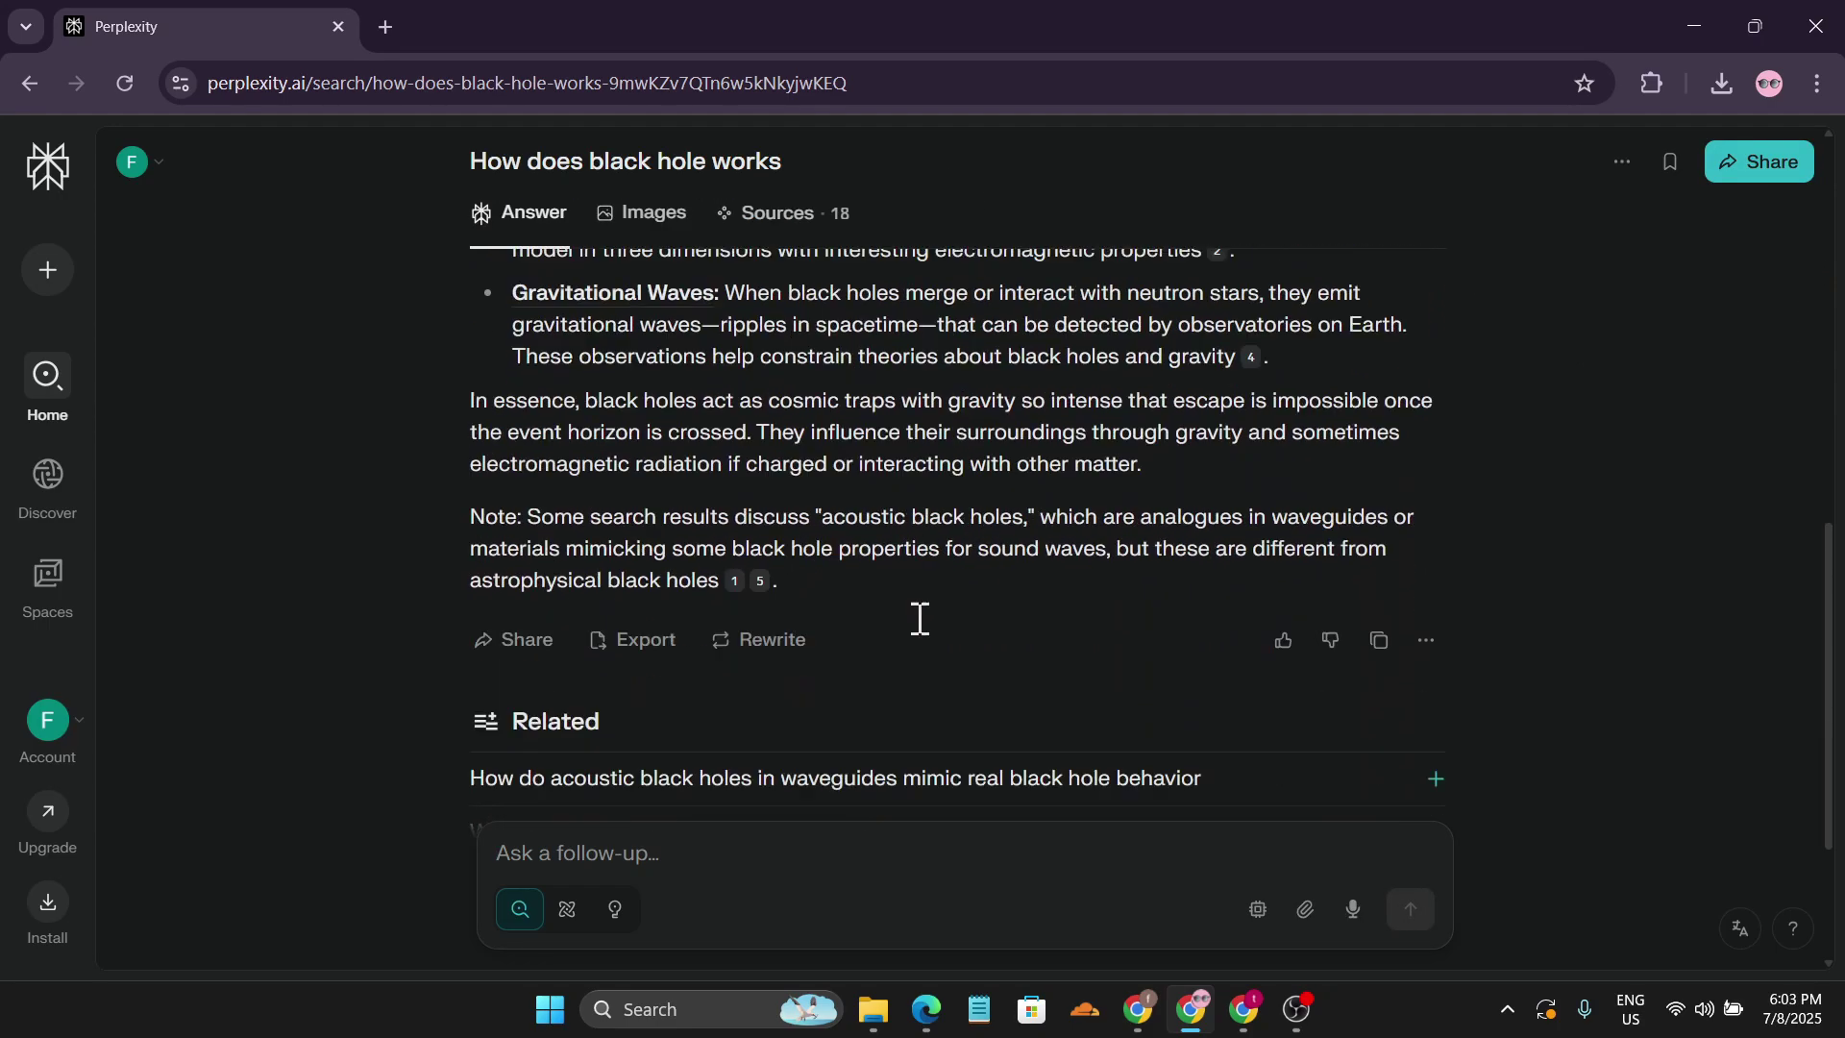
{"action": "scroll", "coordinate": [918, 624], "scroll_direction": "up", "scroll_amount": 15}
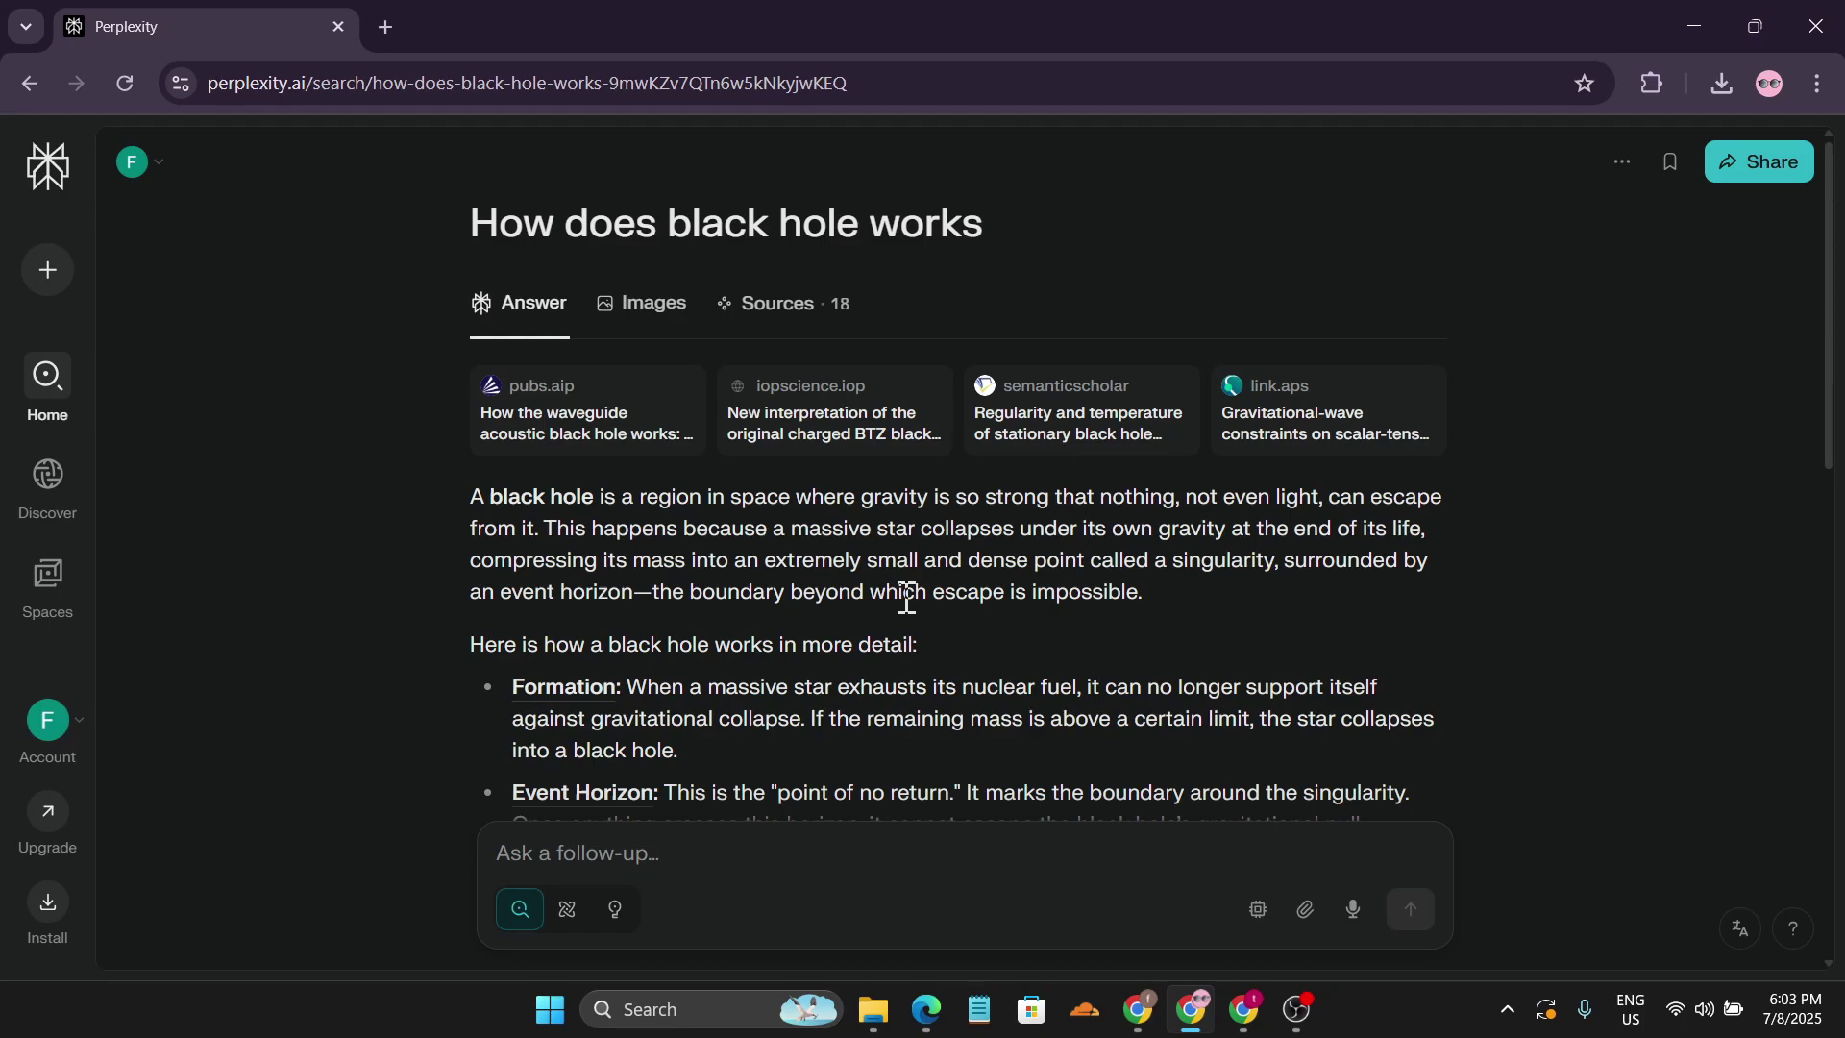
{"action": "left_click", "coordinate": [40, 486]}
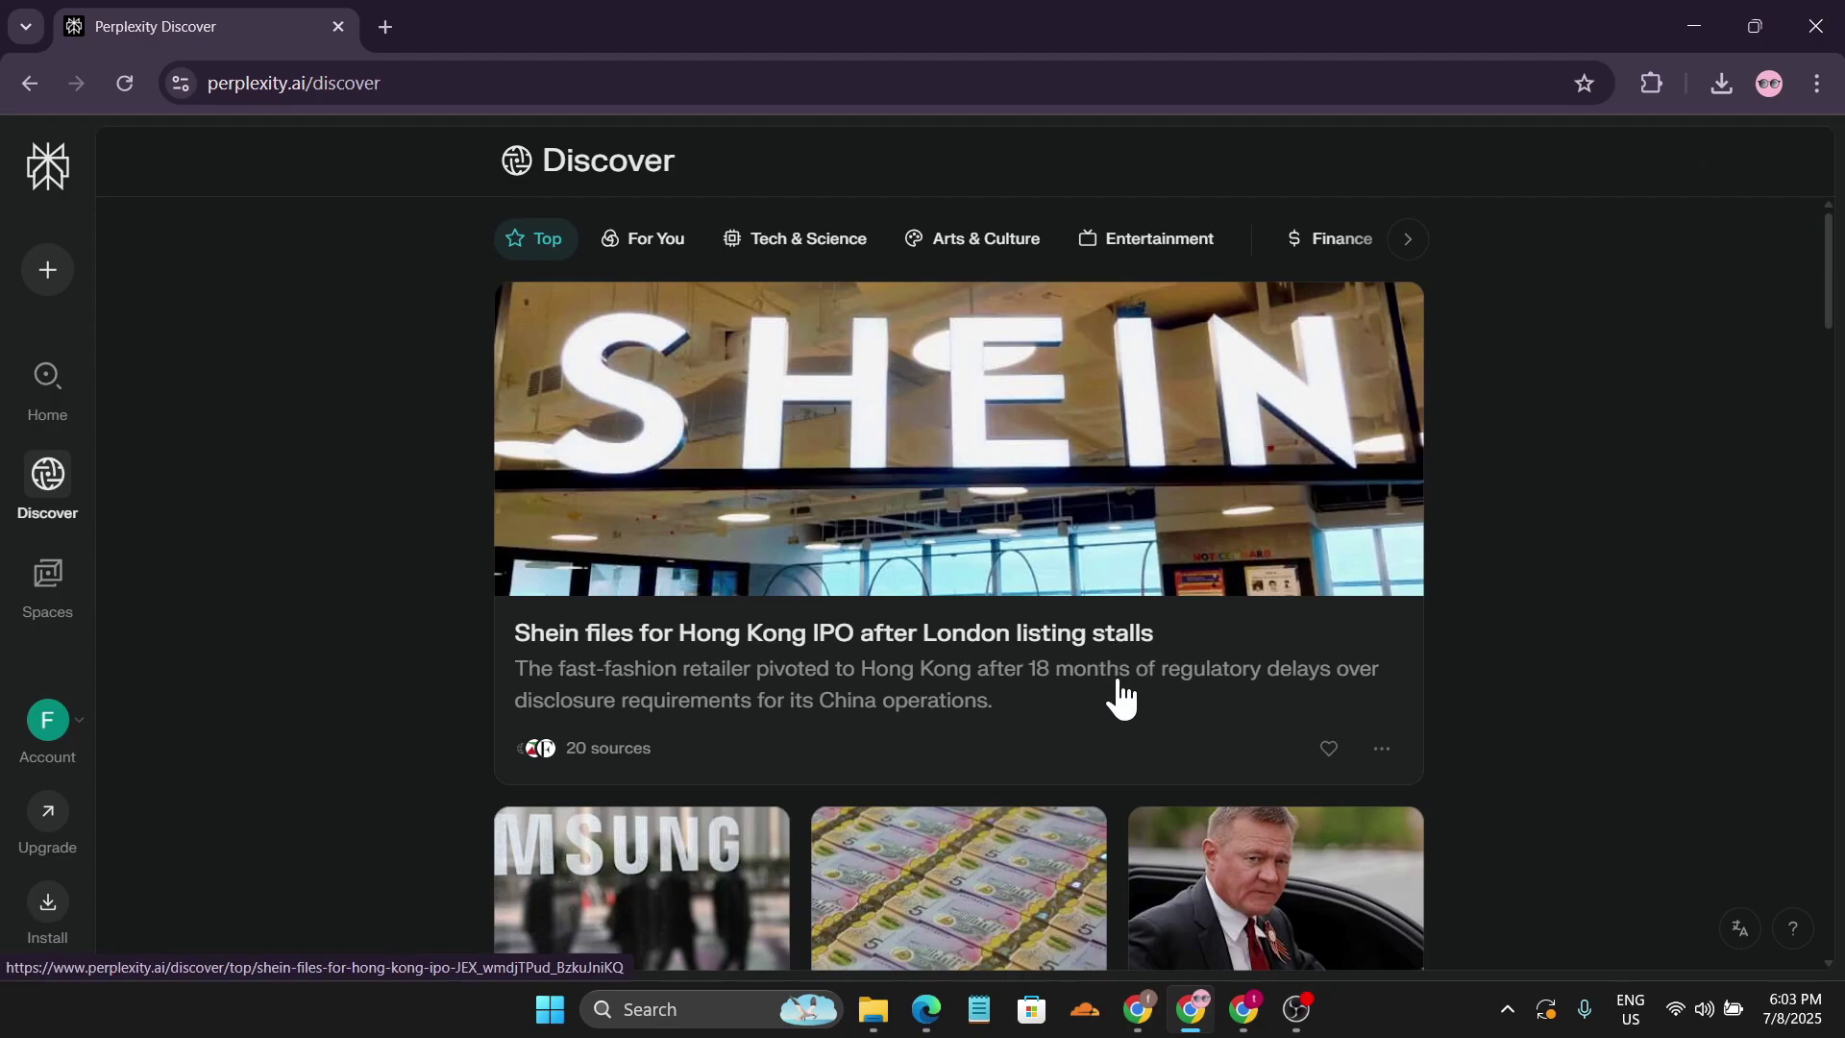
Scroll through the For You stories in Discover
{"action": "left_click", "coordinate": [650, 246]}
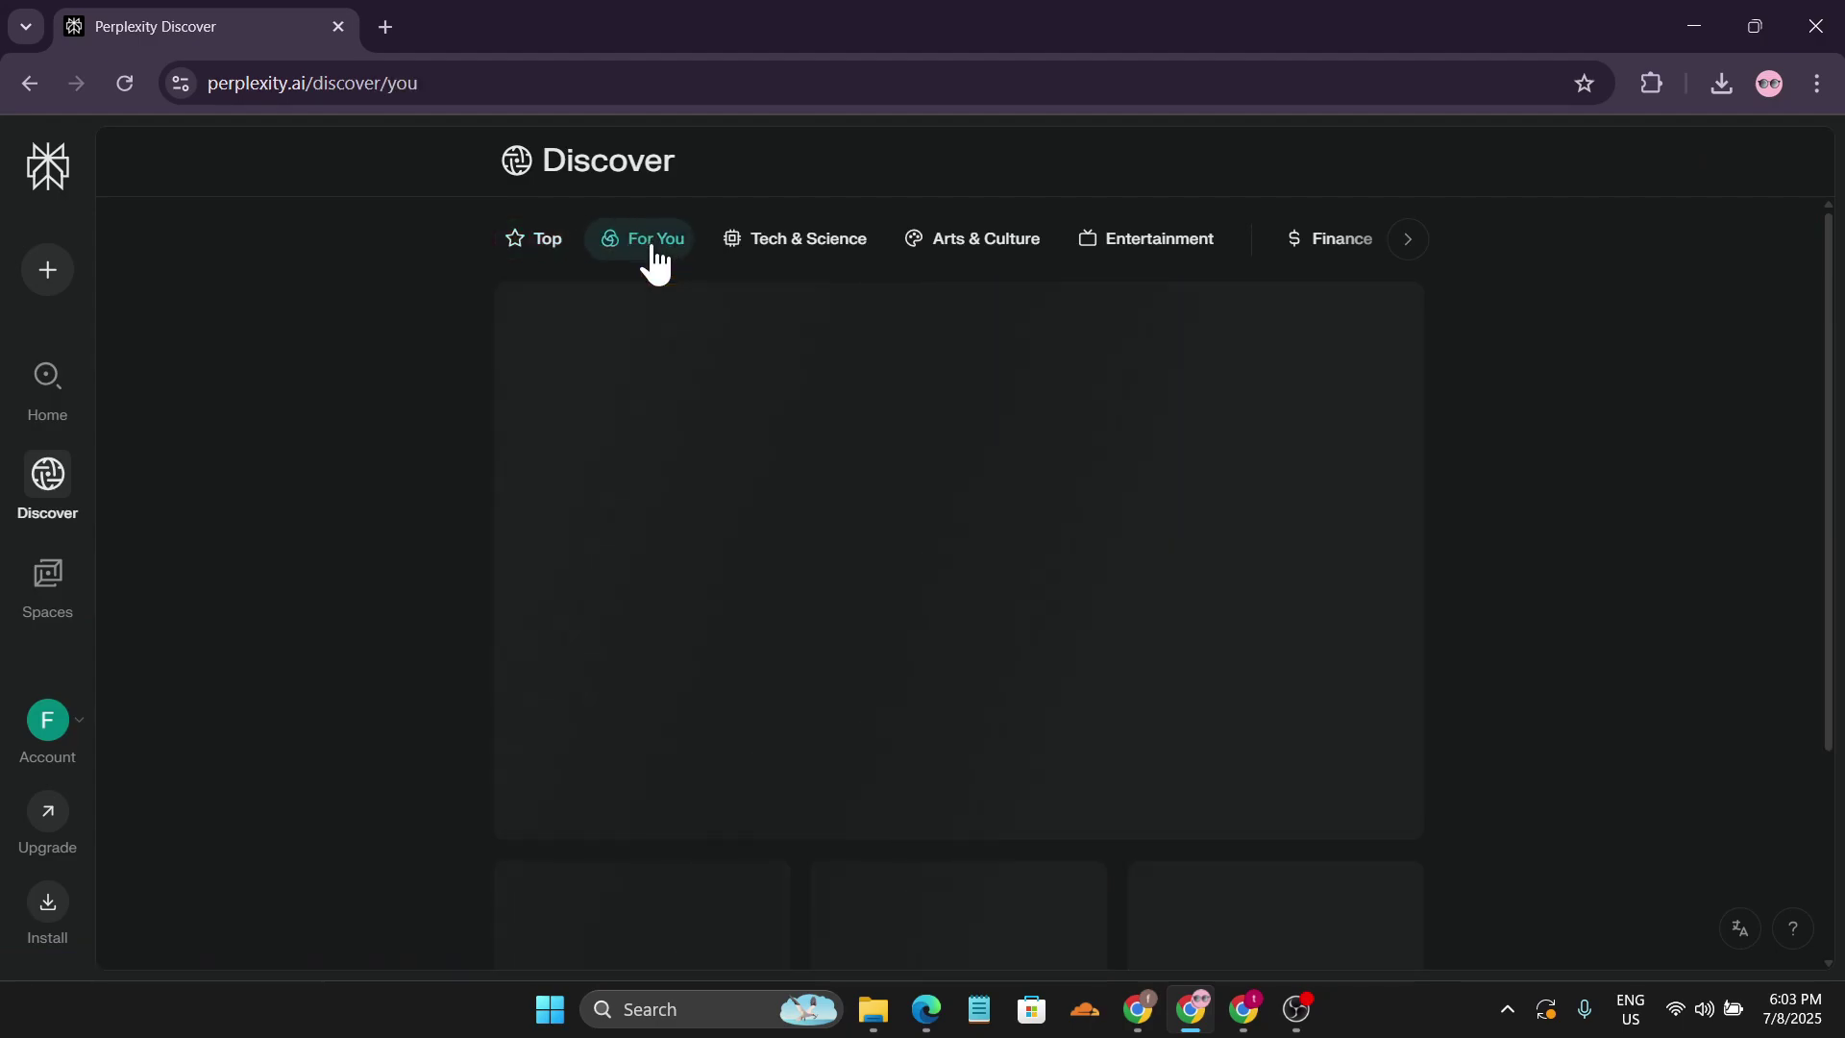
{"action": "scroll", "coordinate": [1107, 668], "scroll_direction": "down", "scroll_amount": 4}
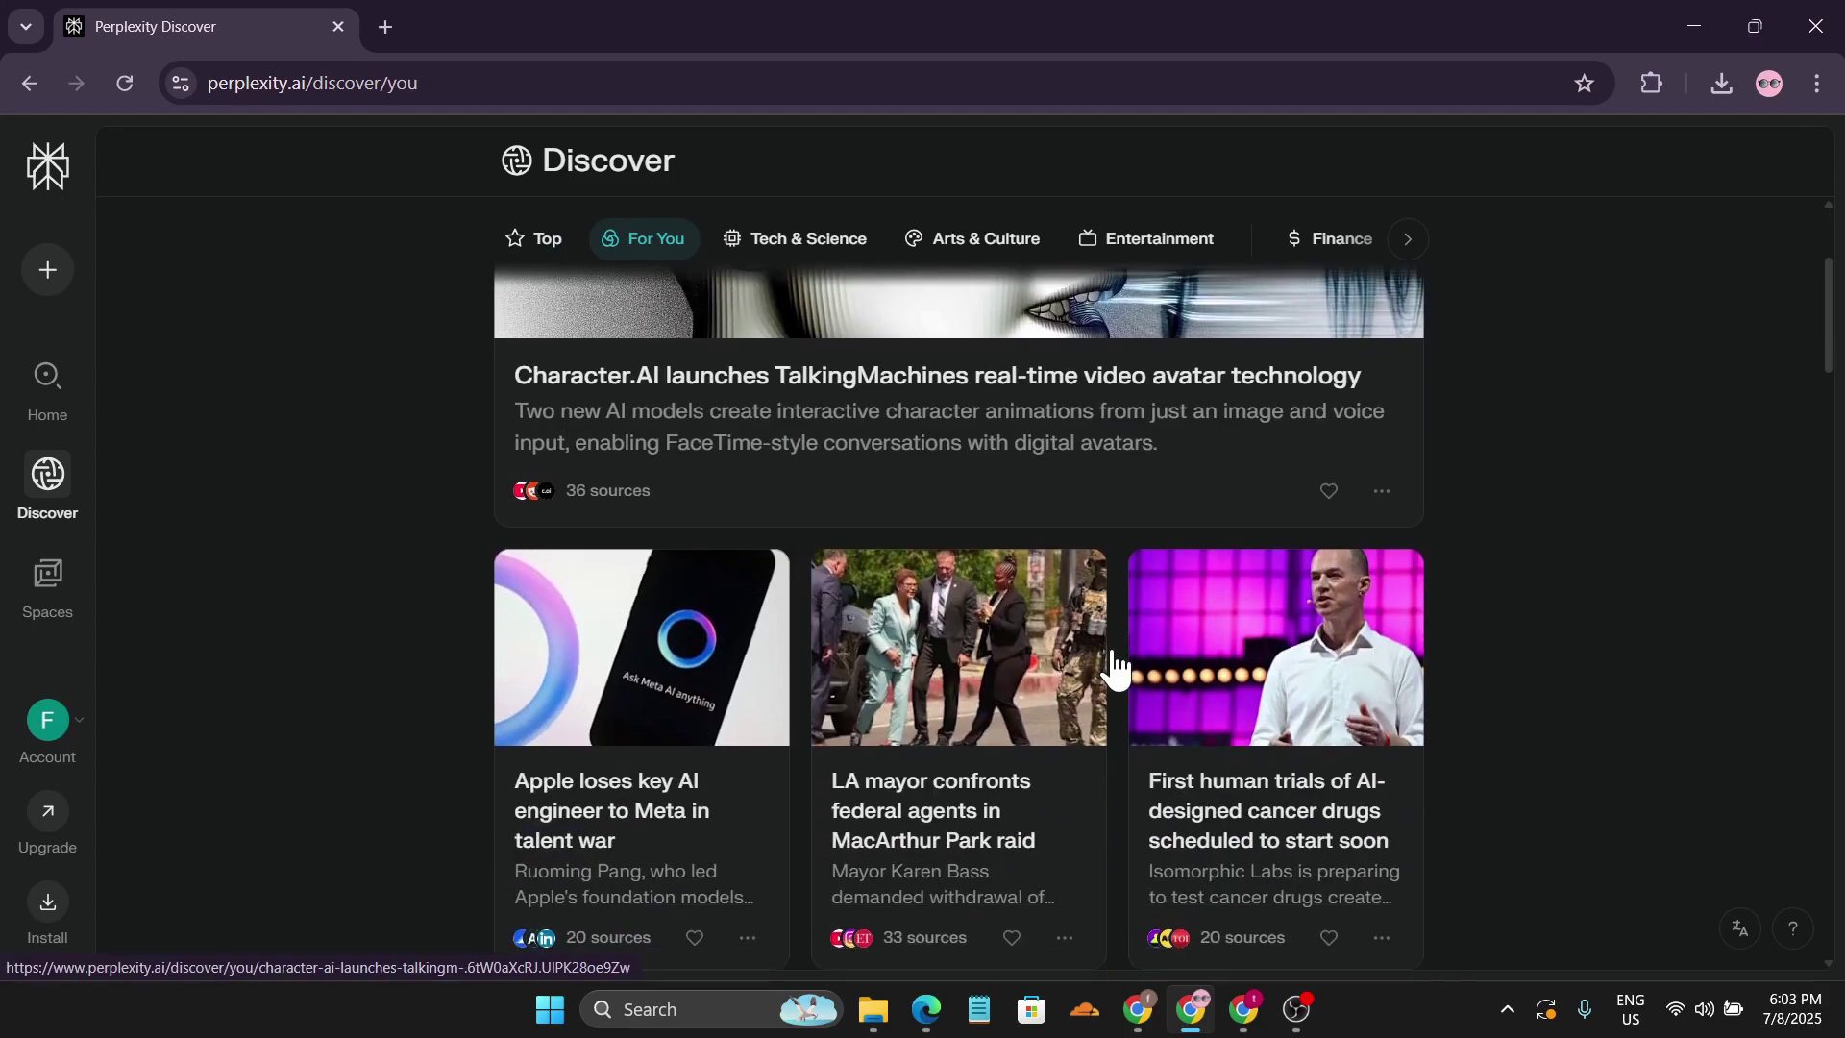
{"action": "scroll", "coordinate": [1115, 654], "scroll_direction": "down", "scroll_amount": 3}
{"action": "scroll", "coordinate": [845, 314], "scroll_direction": "up", "scroll_amount": 5}
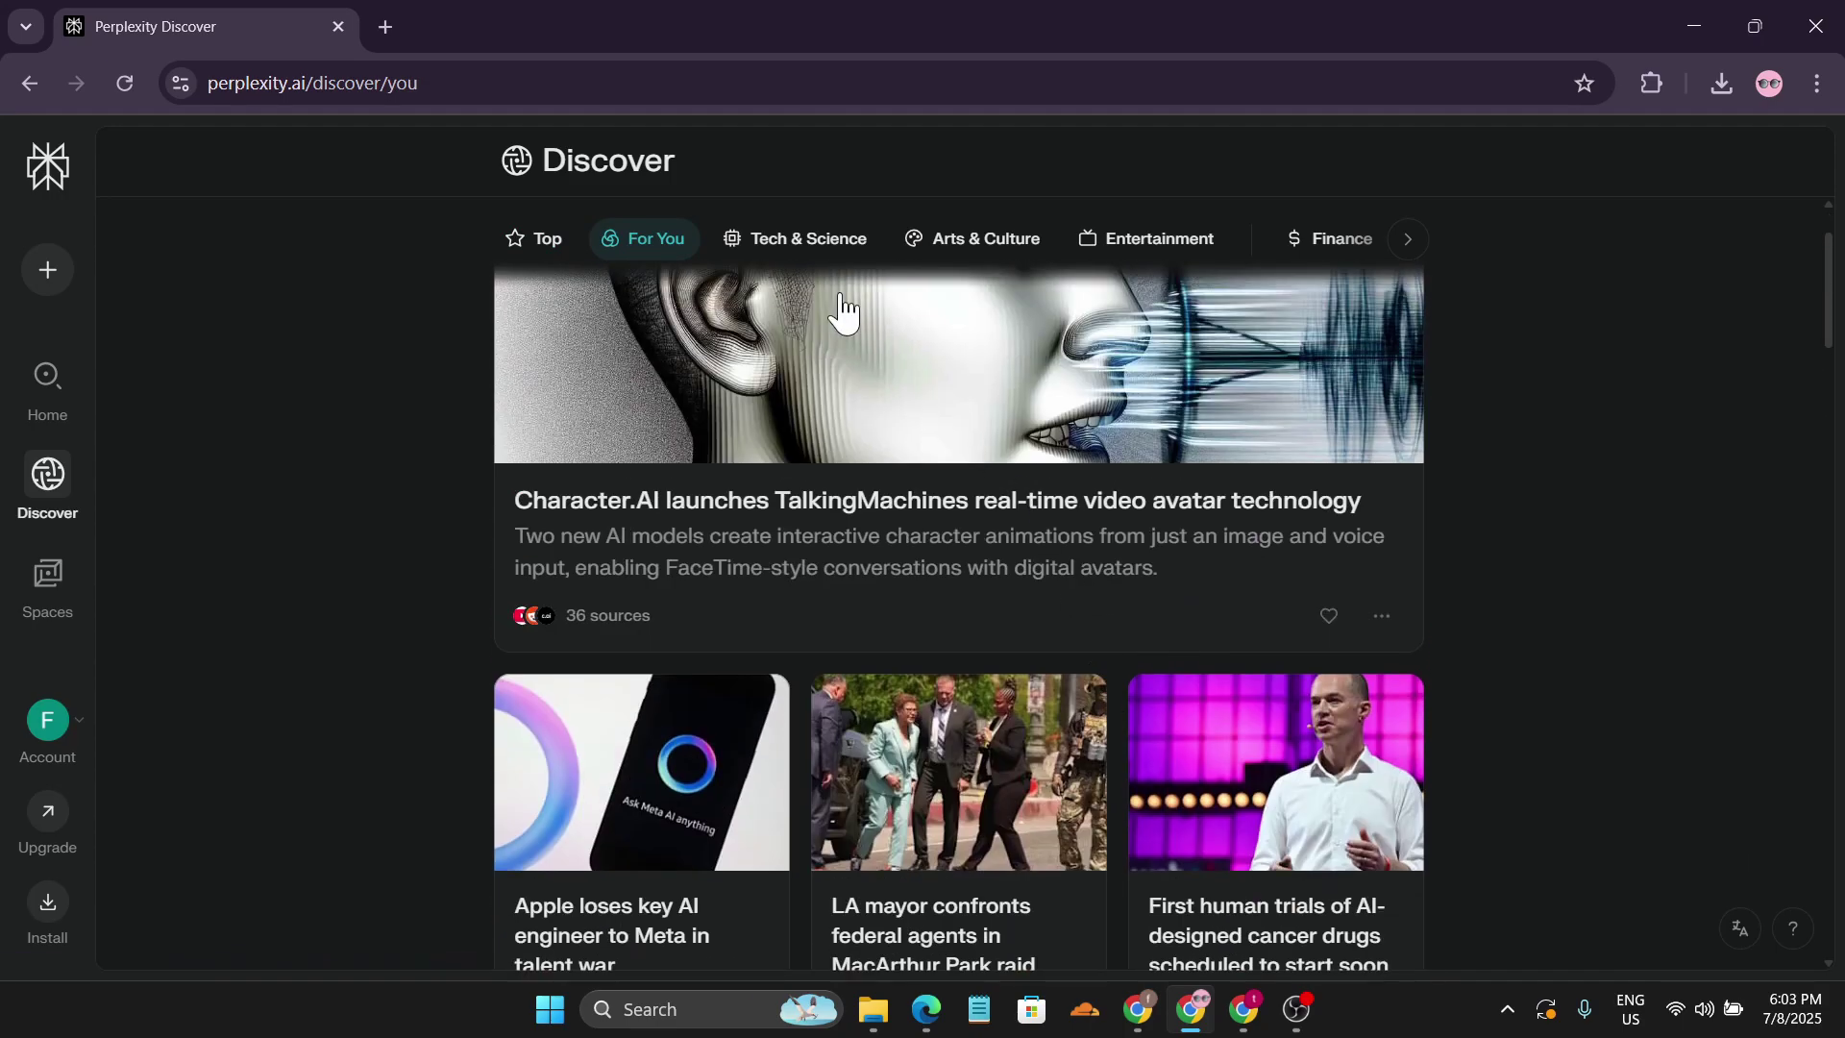
Browse the Tech & Science stories in Discover
{"action": "left_click", "coordinate": [807, 242]}
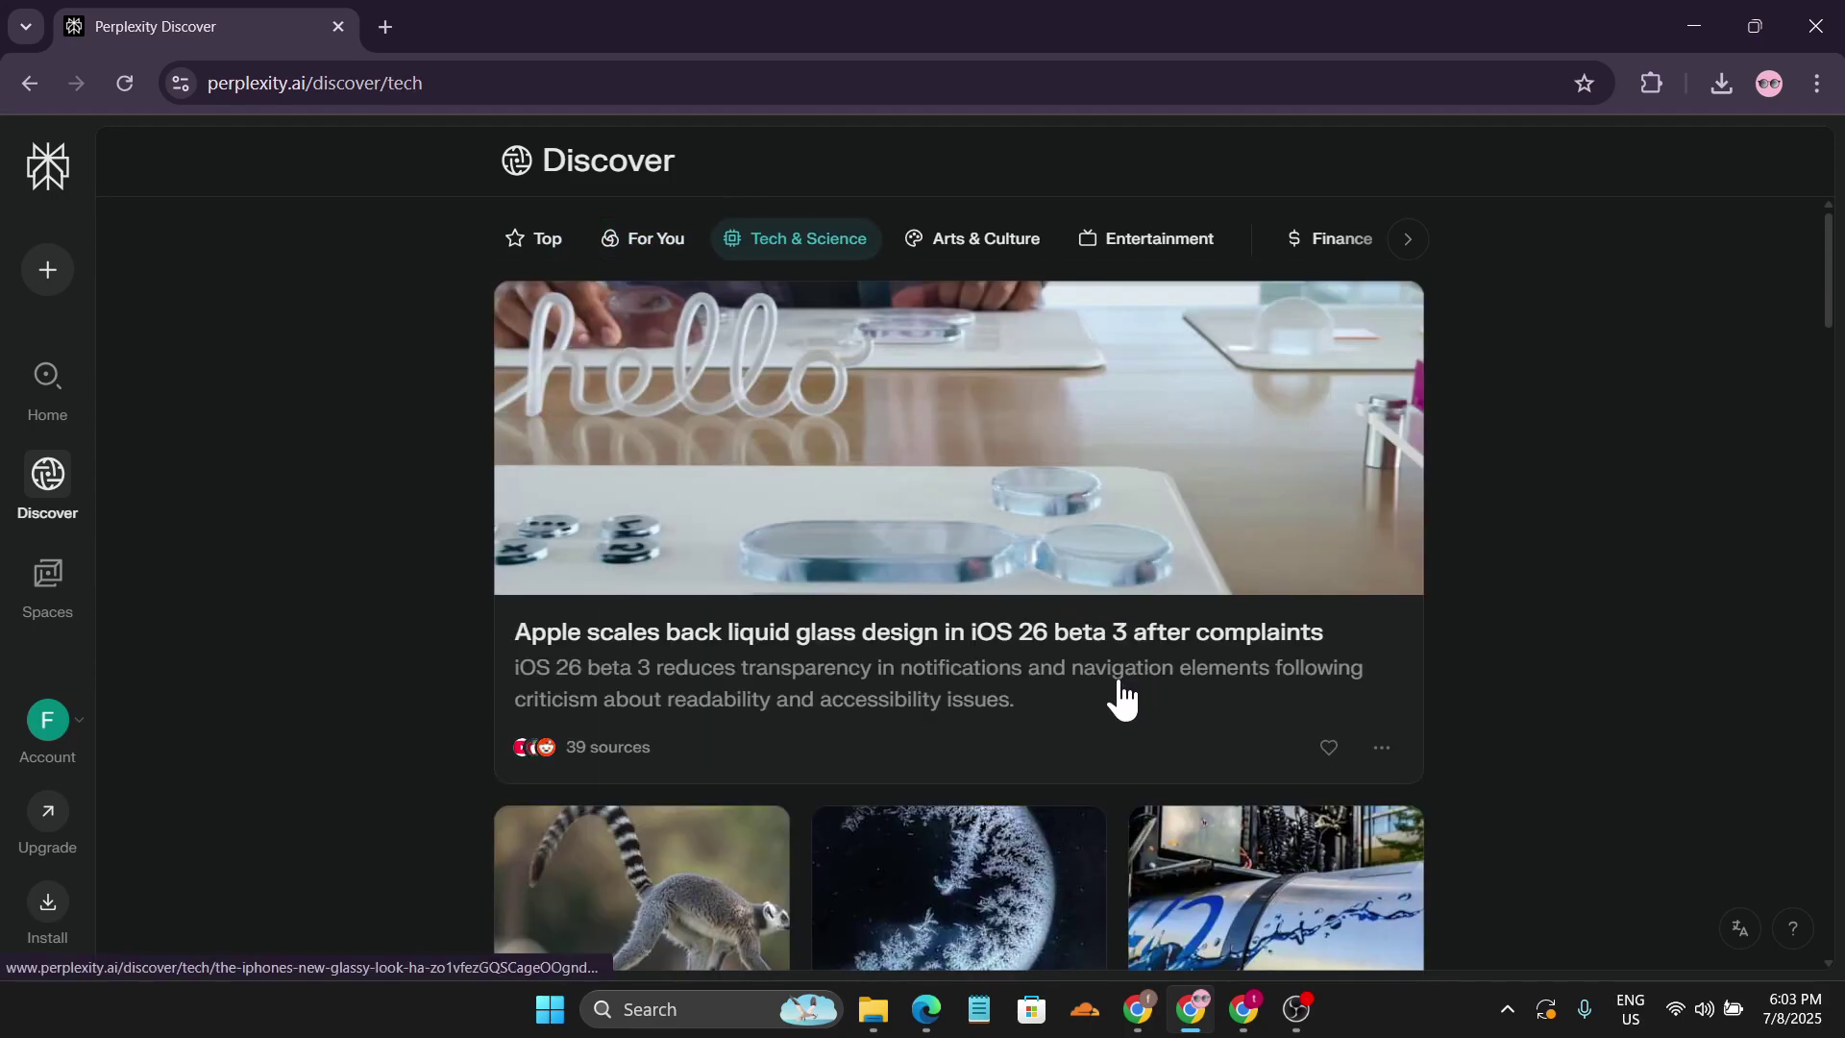
{"action": "scroll", "coordinate": [1113, 692], "scroll_direction": "down", "scroll_amount": 7}
{"action": "scroll", "coordinate": [1112, 680], "scroll_direction": "up", "scroll_amount": 4}
Flip through the Arts & Culture, Entertainment and Finance tabs, then reopen the lava lamps Space
{"action": "left_click", "coordinate": [971, 241]}
{"action": "left_click", "coordinate": [1180, 248]}
{"action": "left_click", "coordinate": [1341, 252]}
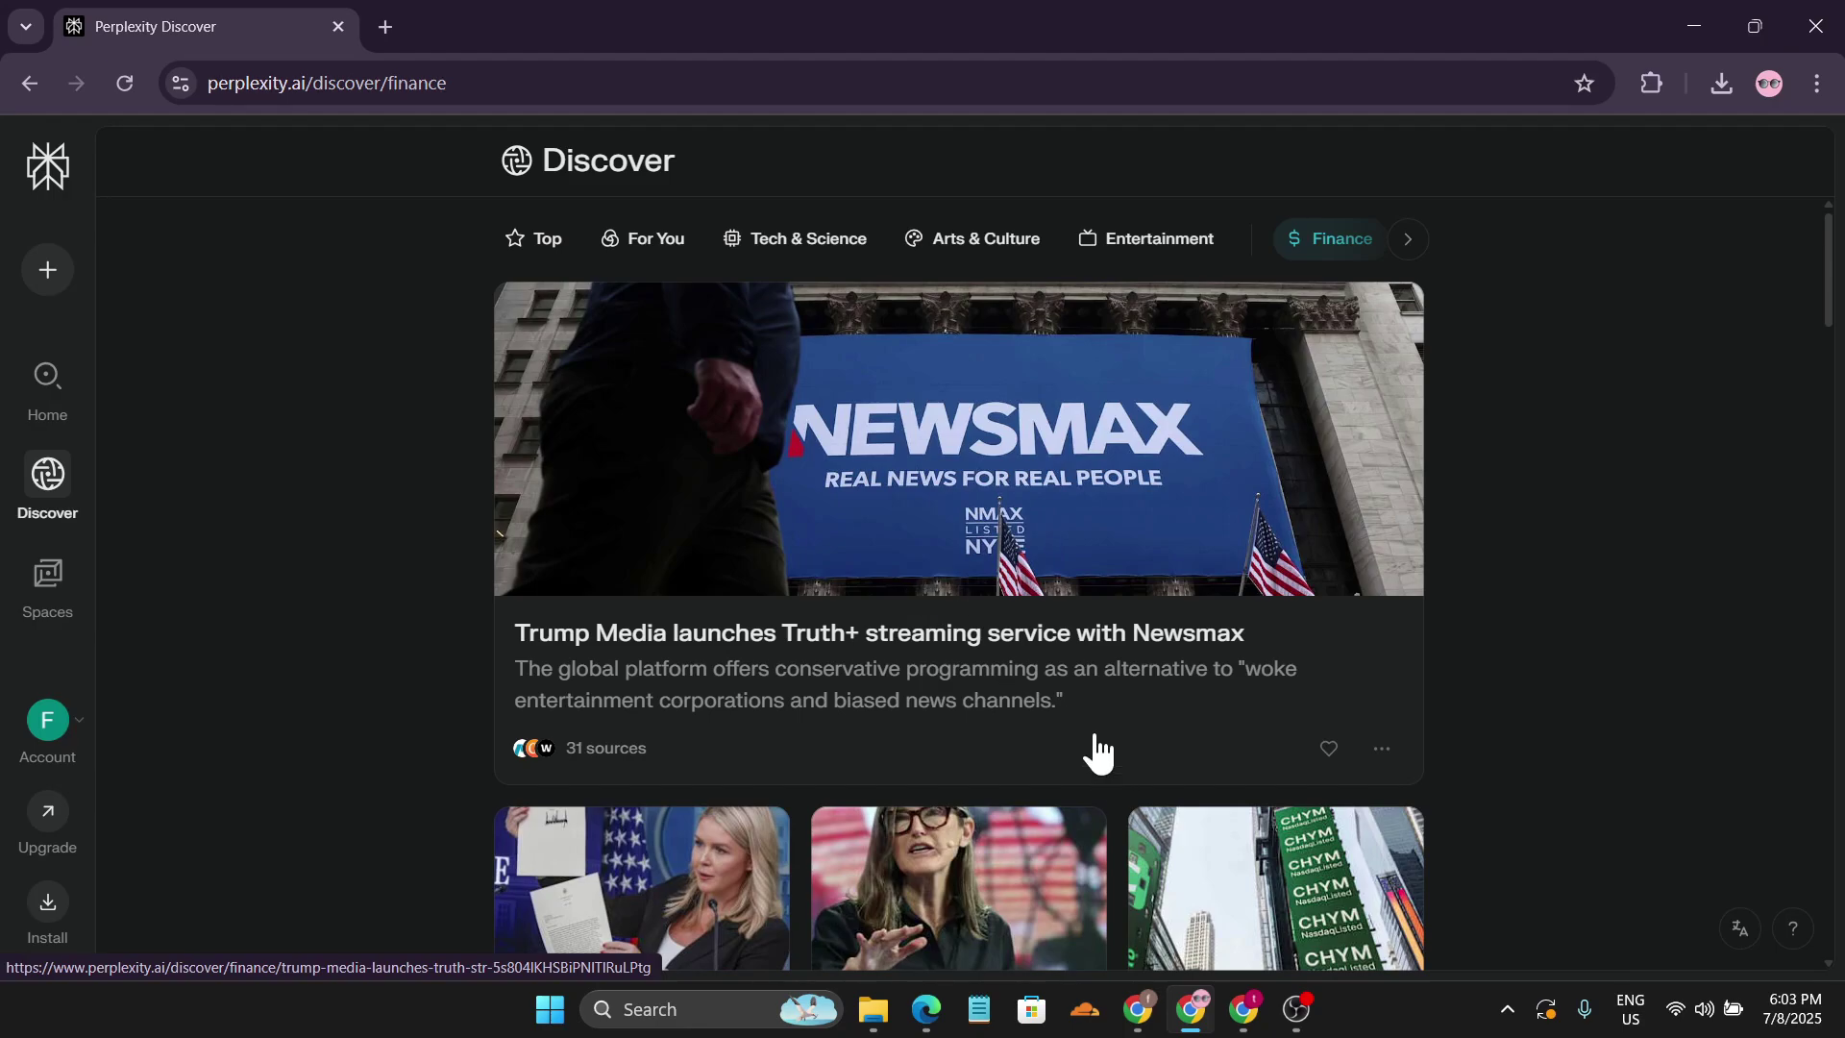
{"action": "left_click", "coordinate": [54, 596]}
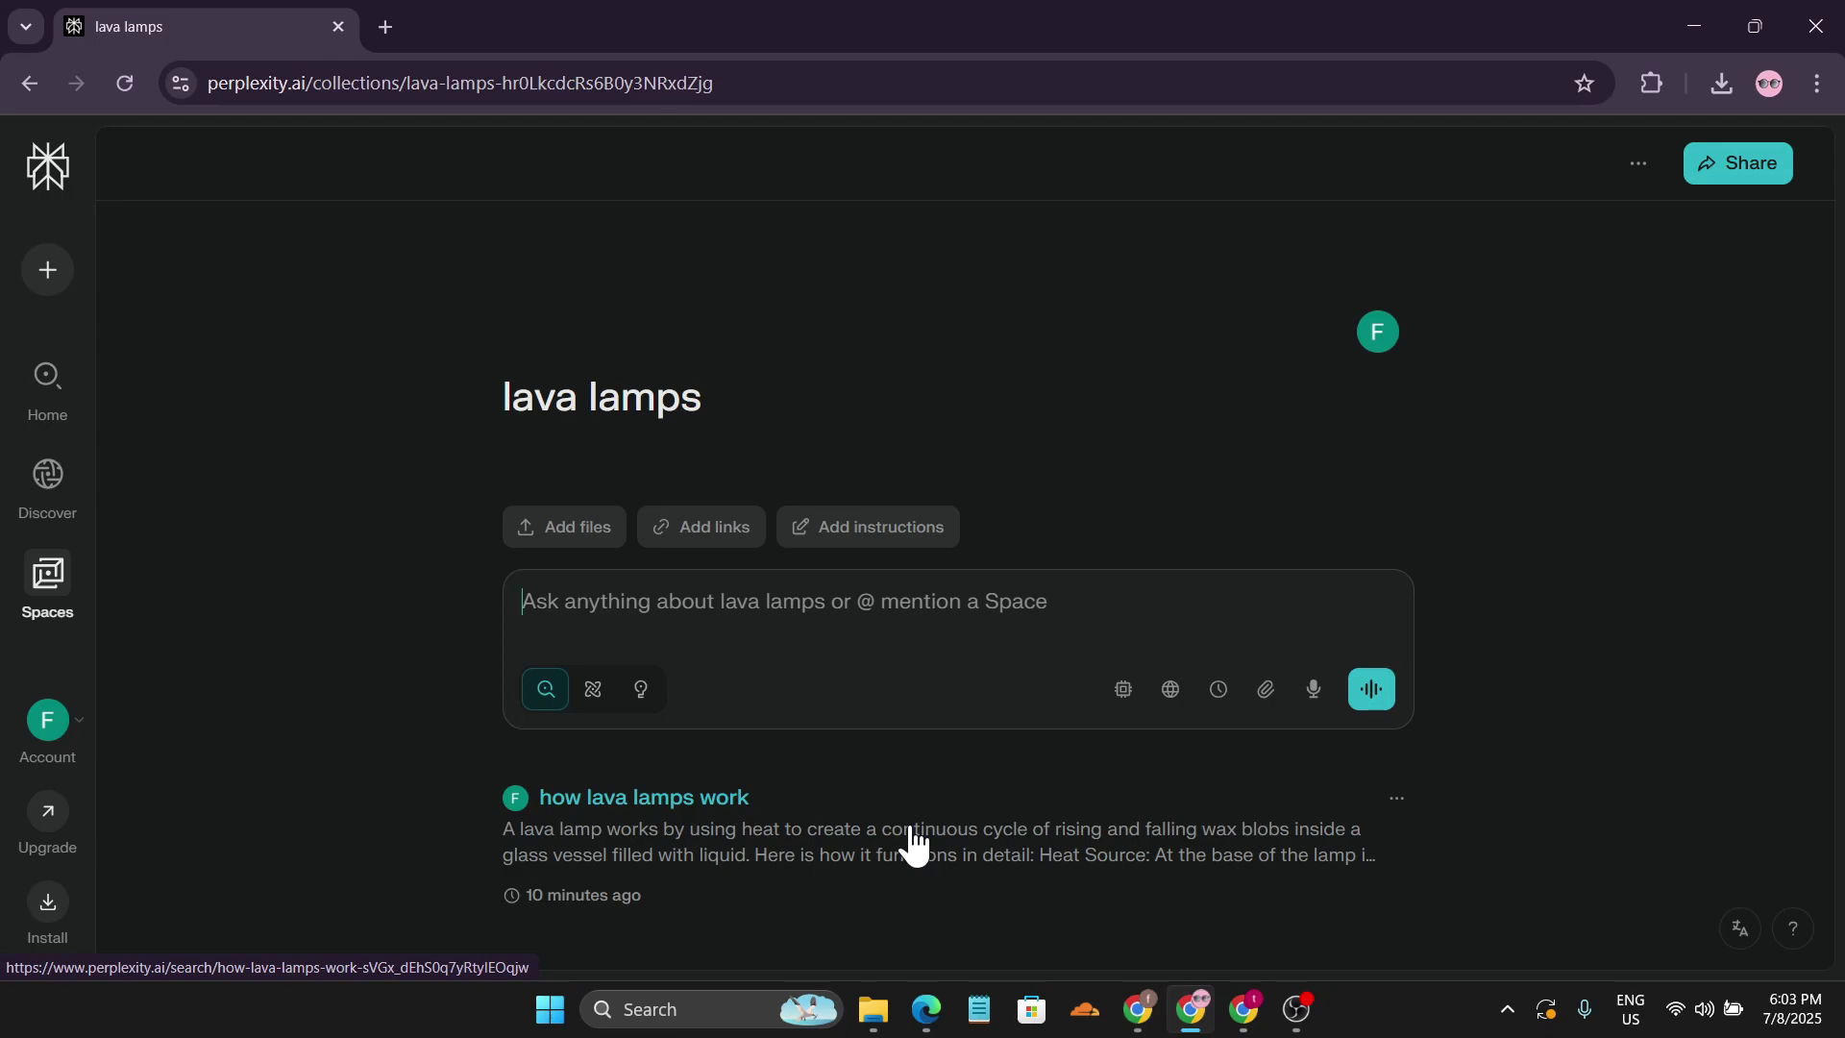
From the home page, browse the model list and pick Claude 4.0 Sonnet, bringing up Pro/Max plans
{"action": "left_click", "coordinate": [32, 178]}
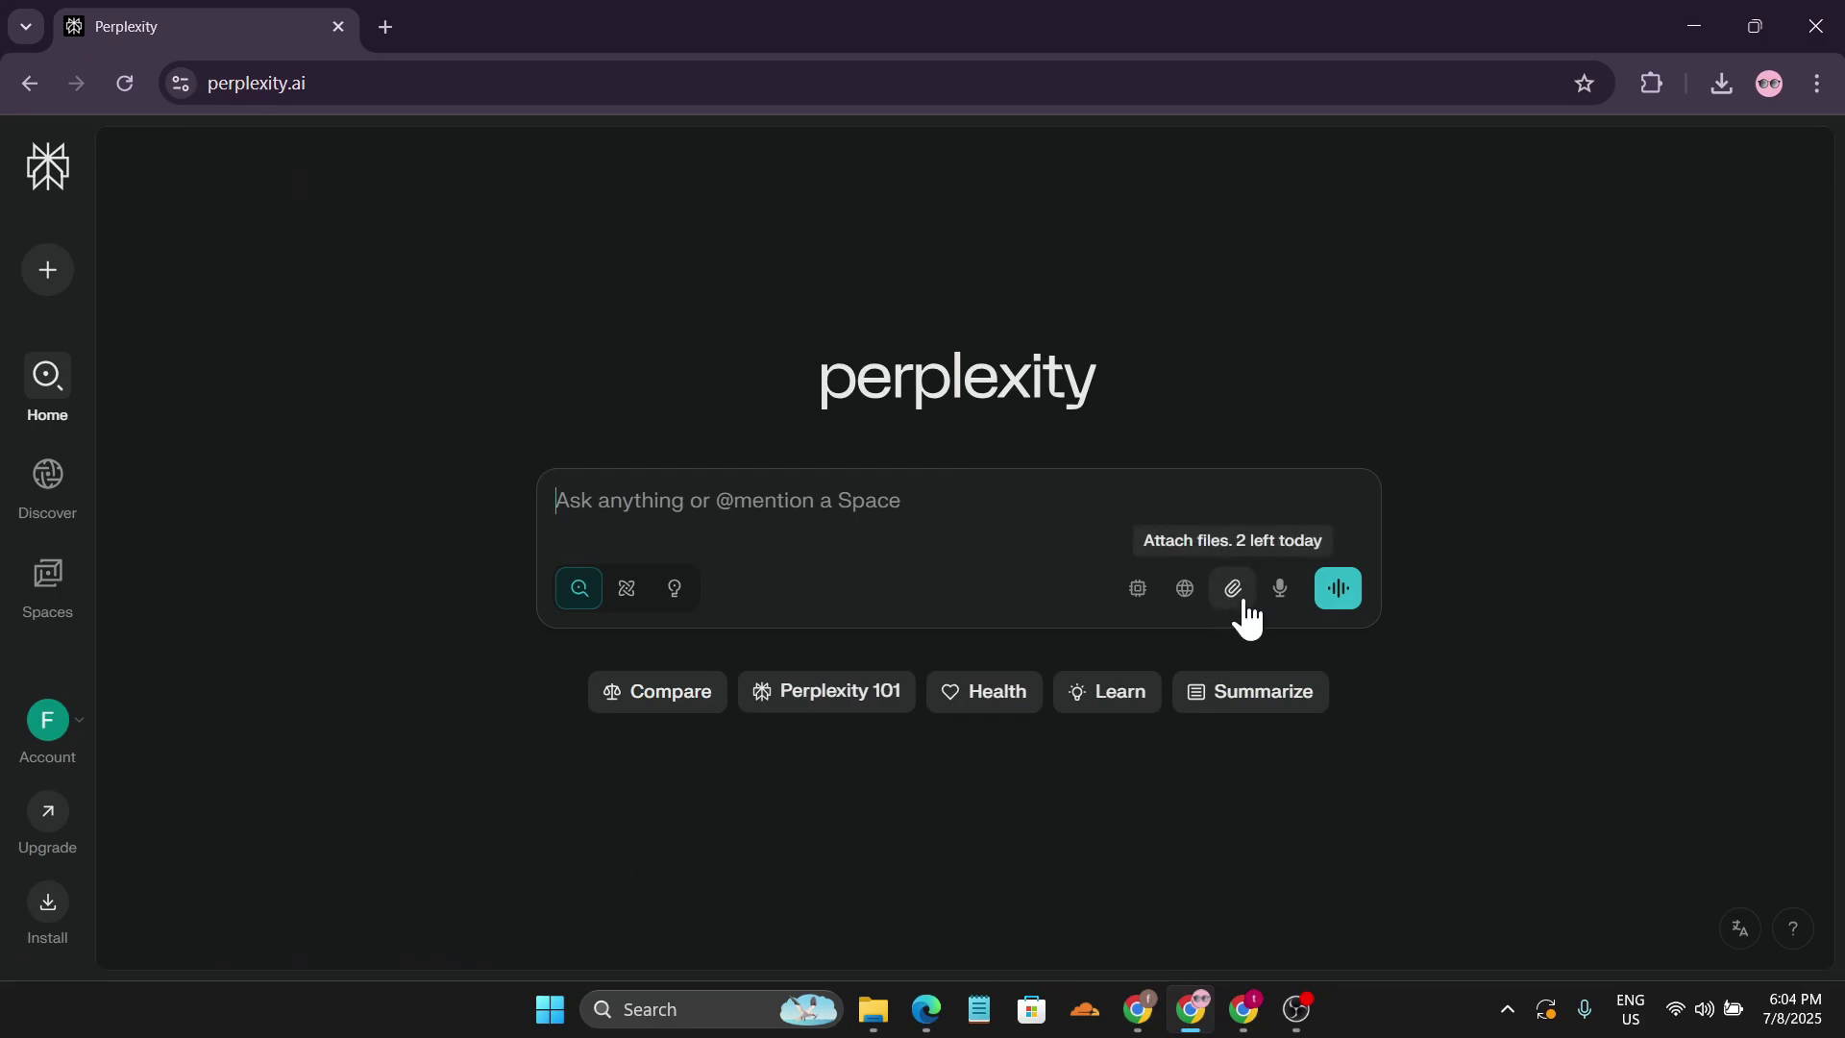
{"action": "left_click", "coordinate": [1137, 588]}
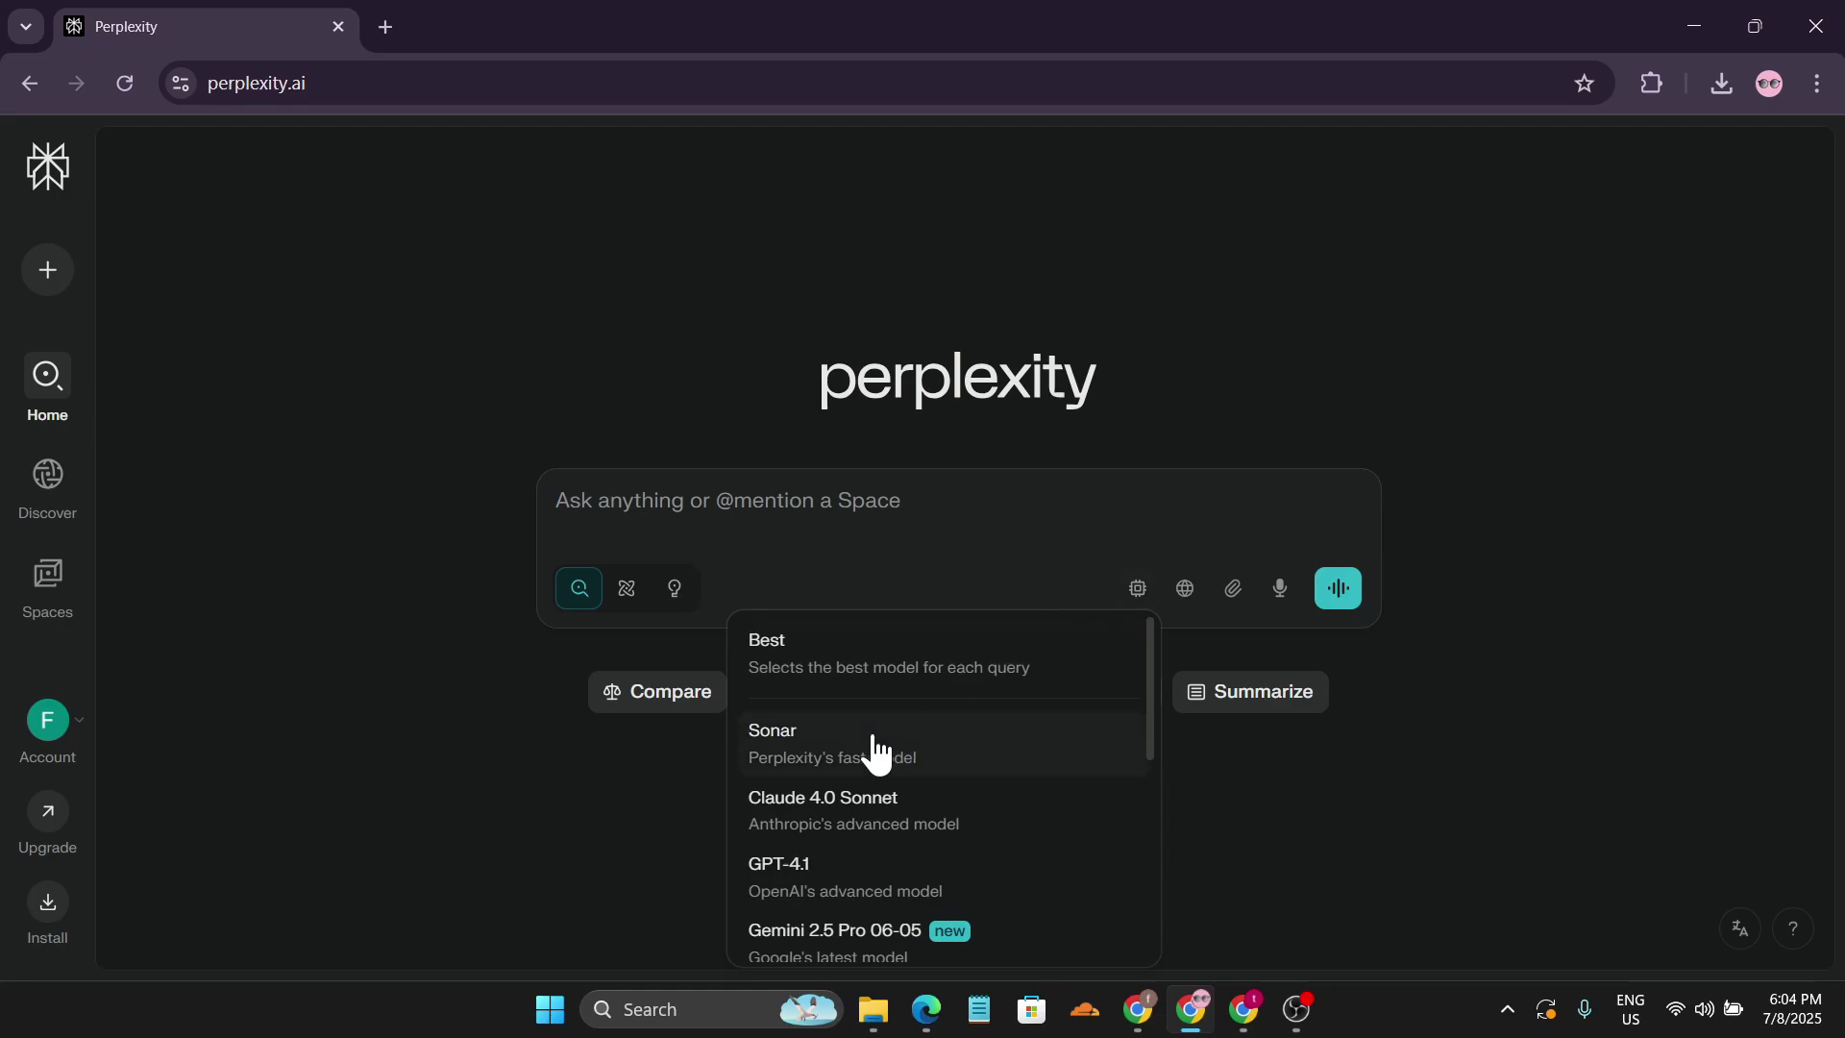
{"action": "scroll", "coordinate": [857, 828], "scroll_direction": "down", "scroll_amount": 2}
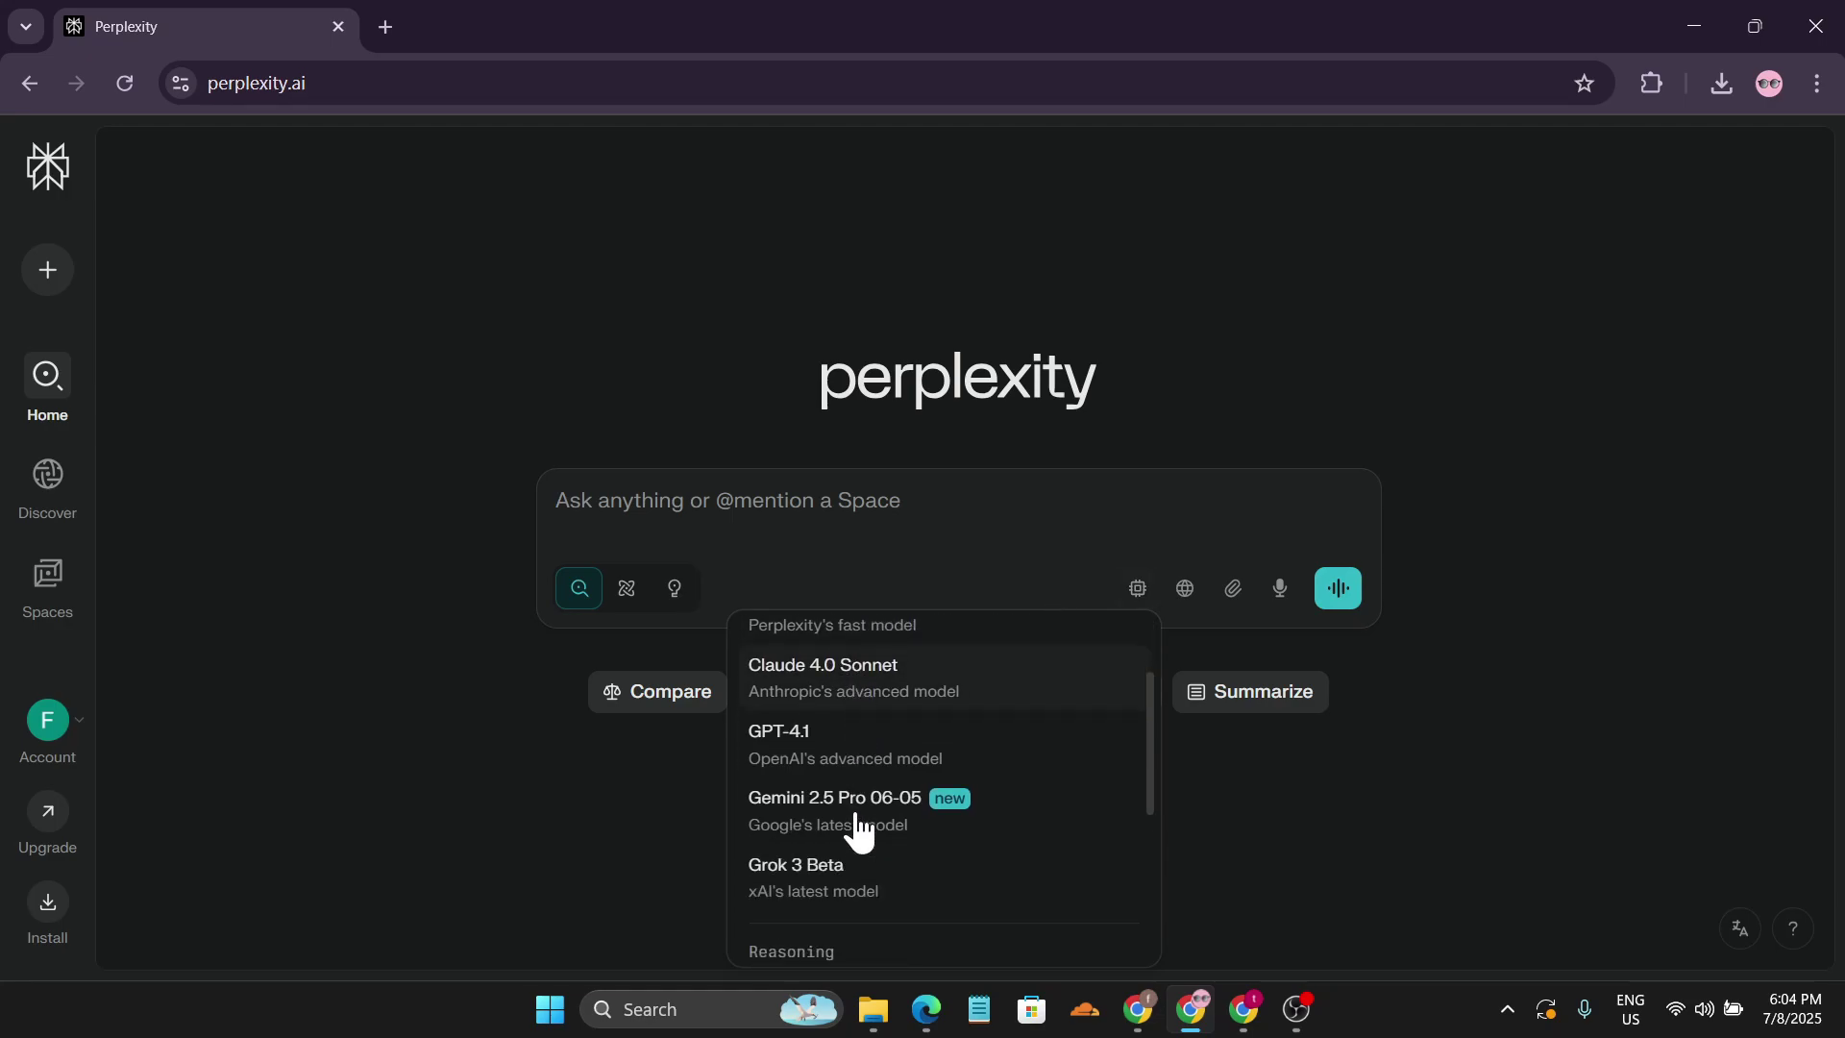
{"action": "scroll", "coordinate": [839, 764], "scroll_direction": "down", "scroll_amount": 5}
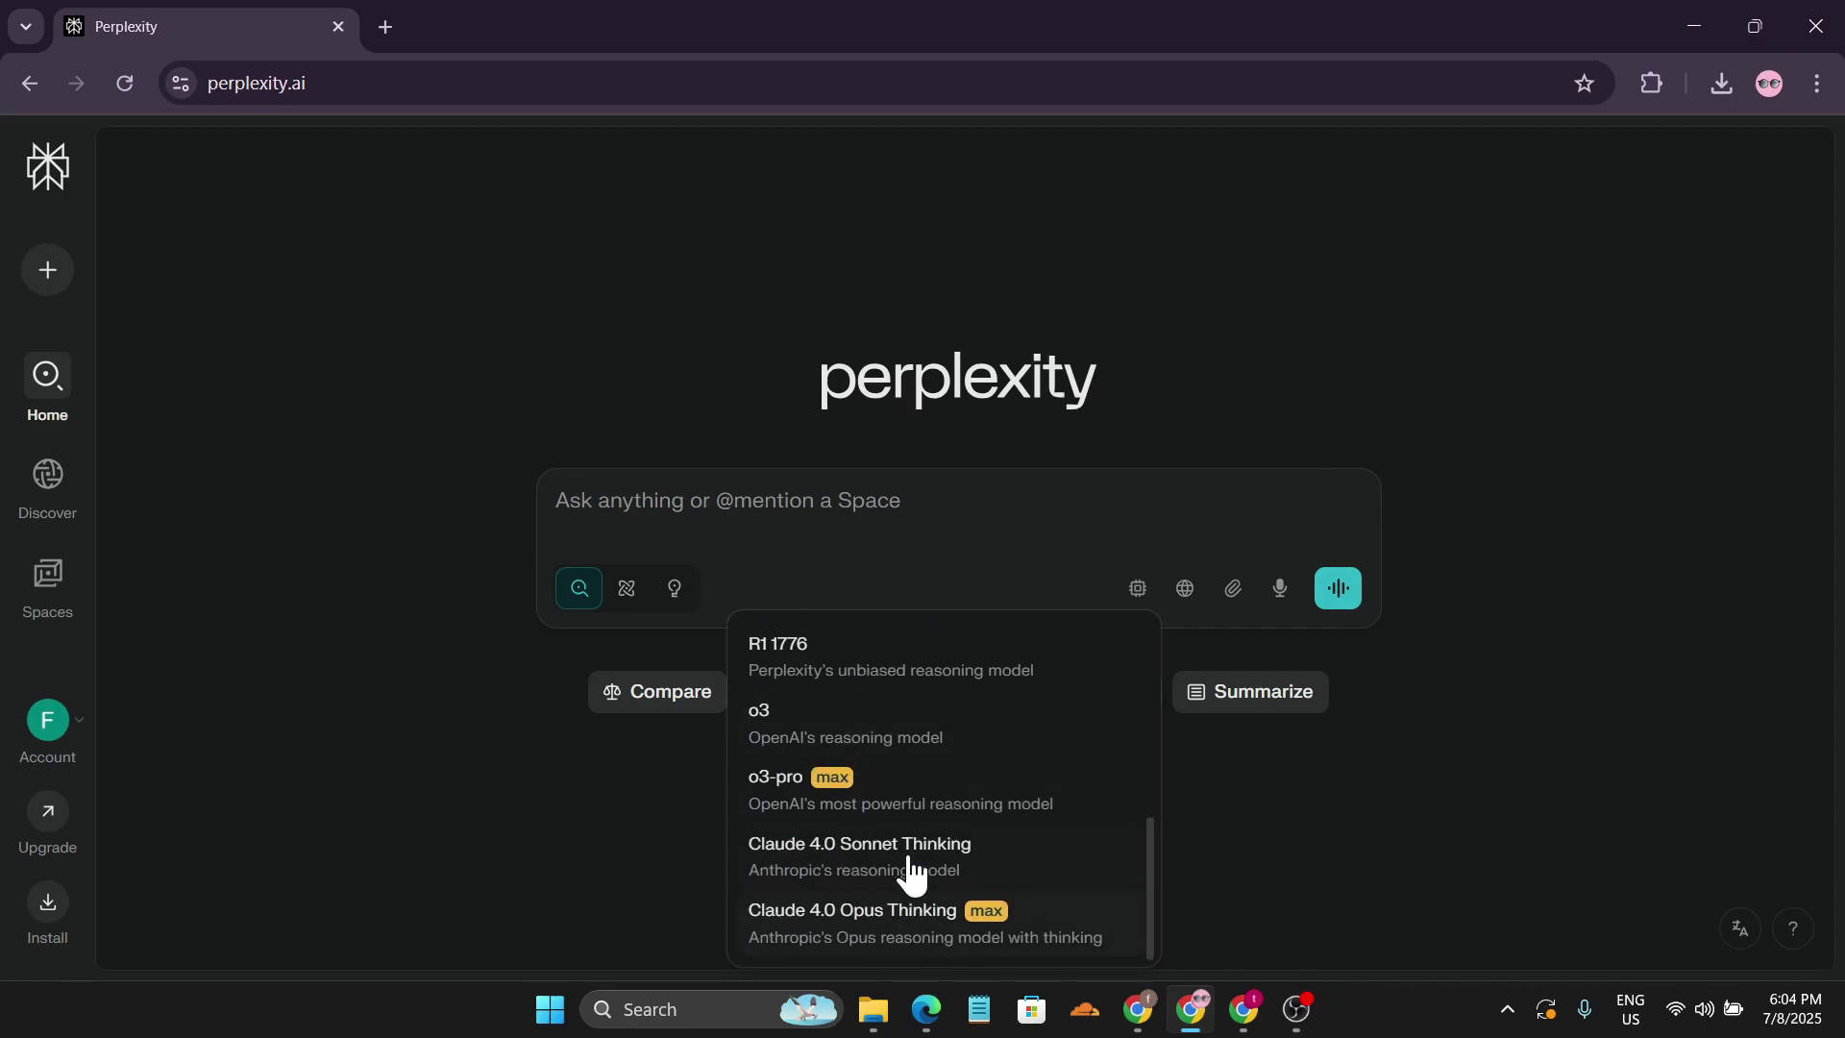
{"action": "scroll", "coordinate": [907, 872], "scroll_direction": "up", "scroll_amount": 7}
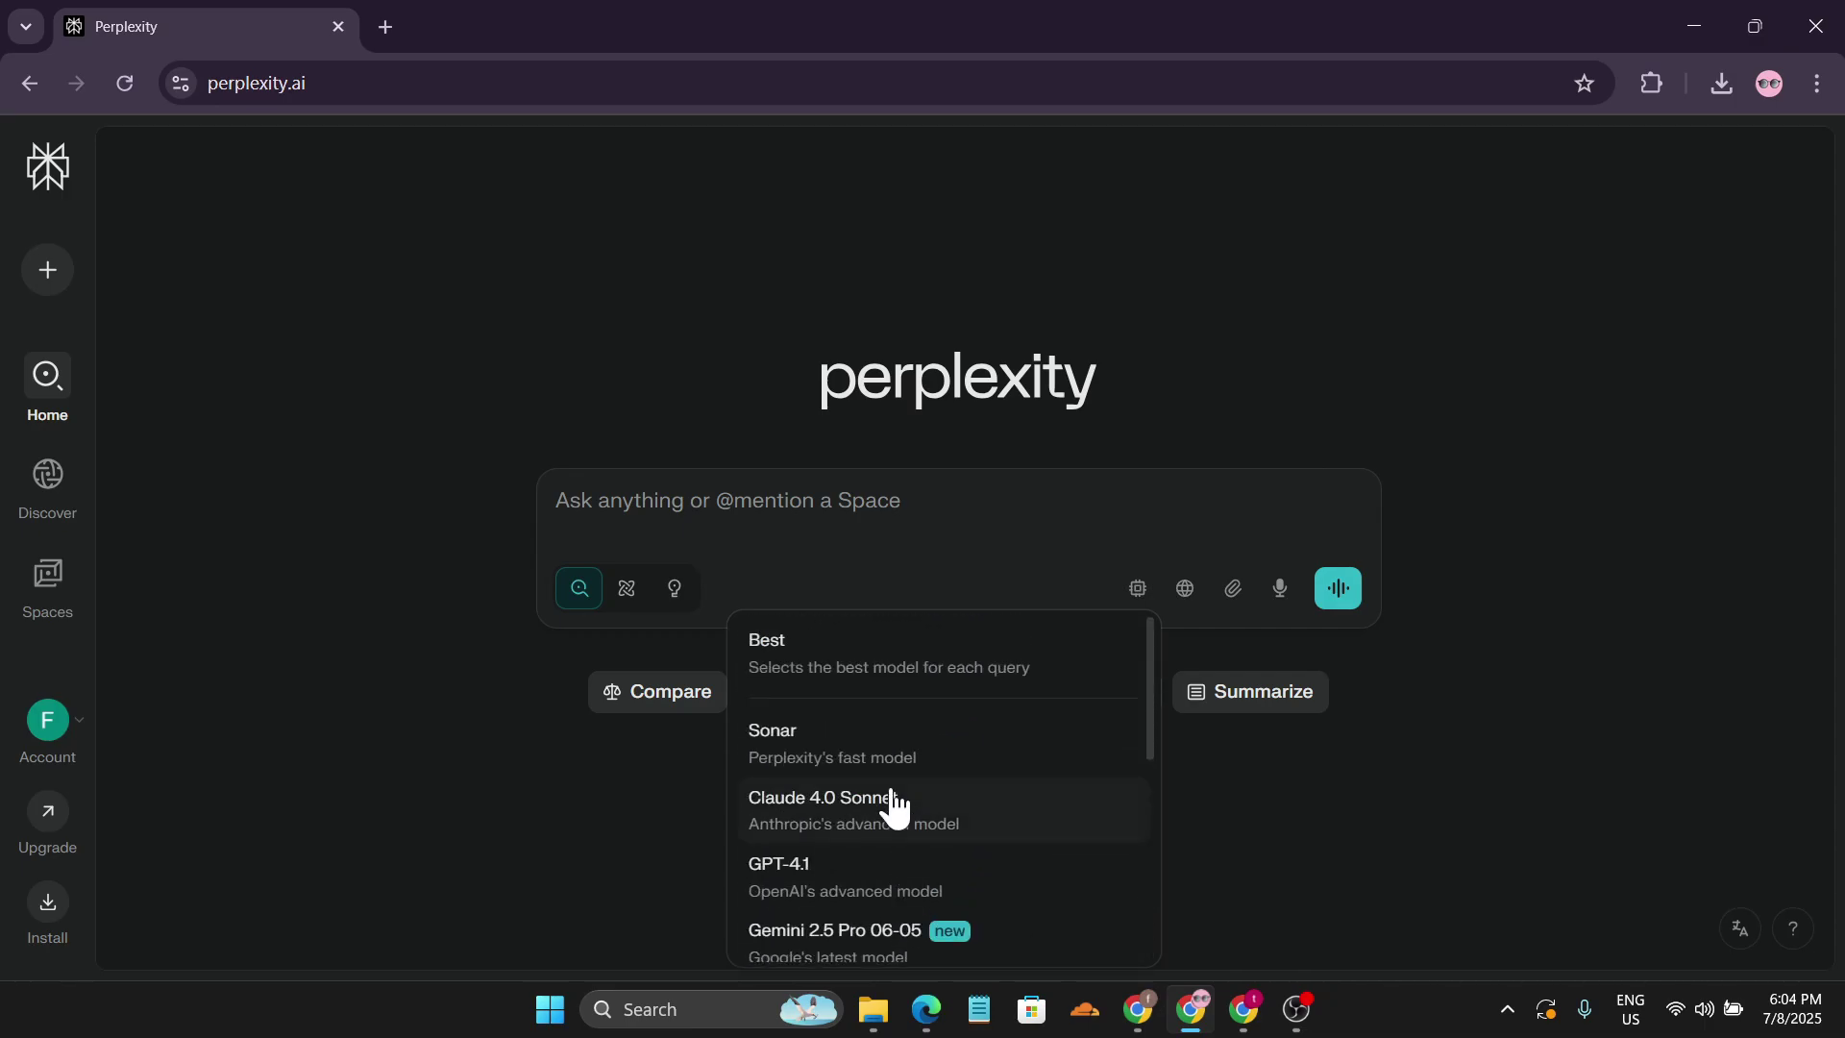
{"action": "left_click", "coordinate": [893, 808]}
{"action": "scroll", "coordinate": [759, 679], "scroll_direction": "up", "scroll_amount": 2}
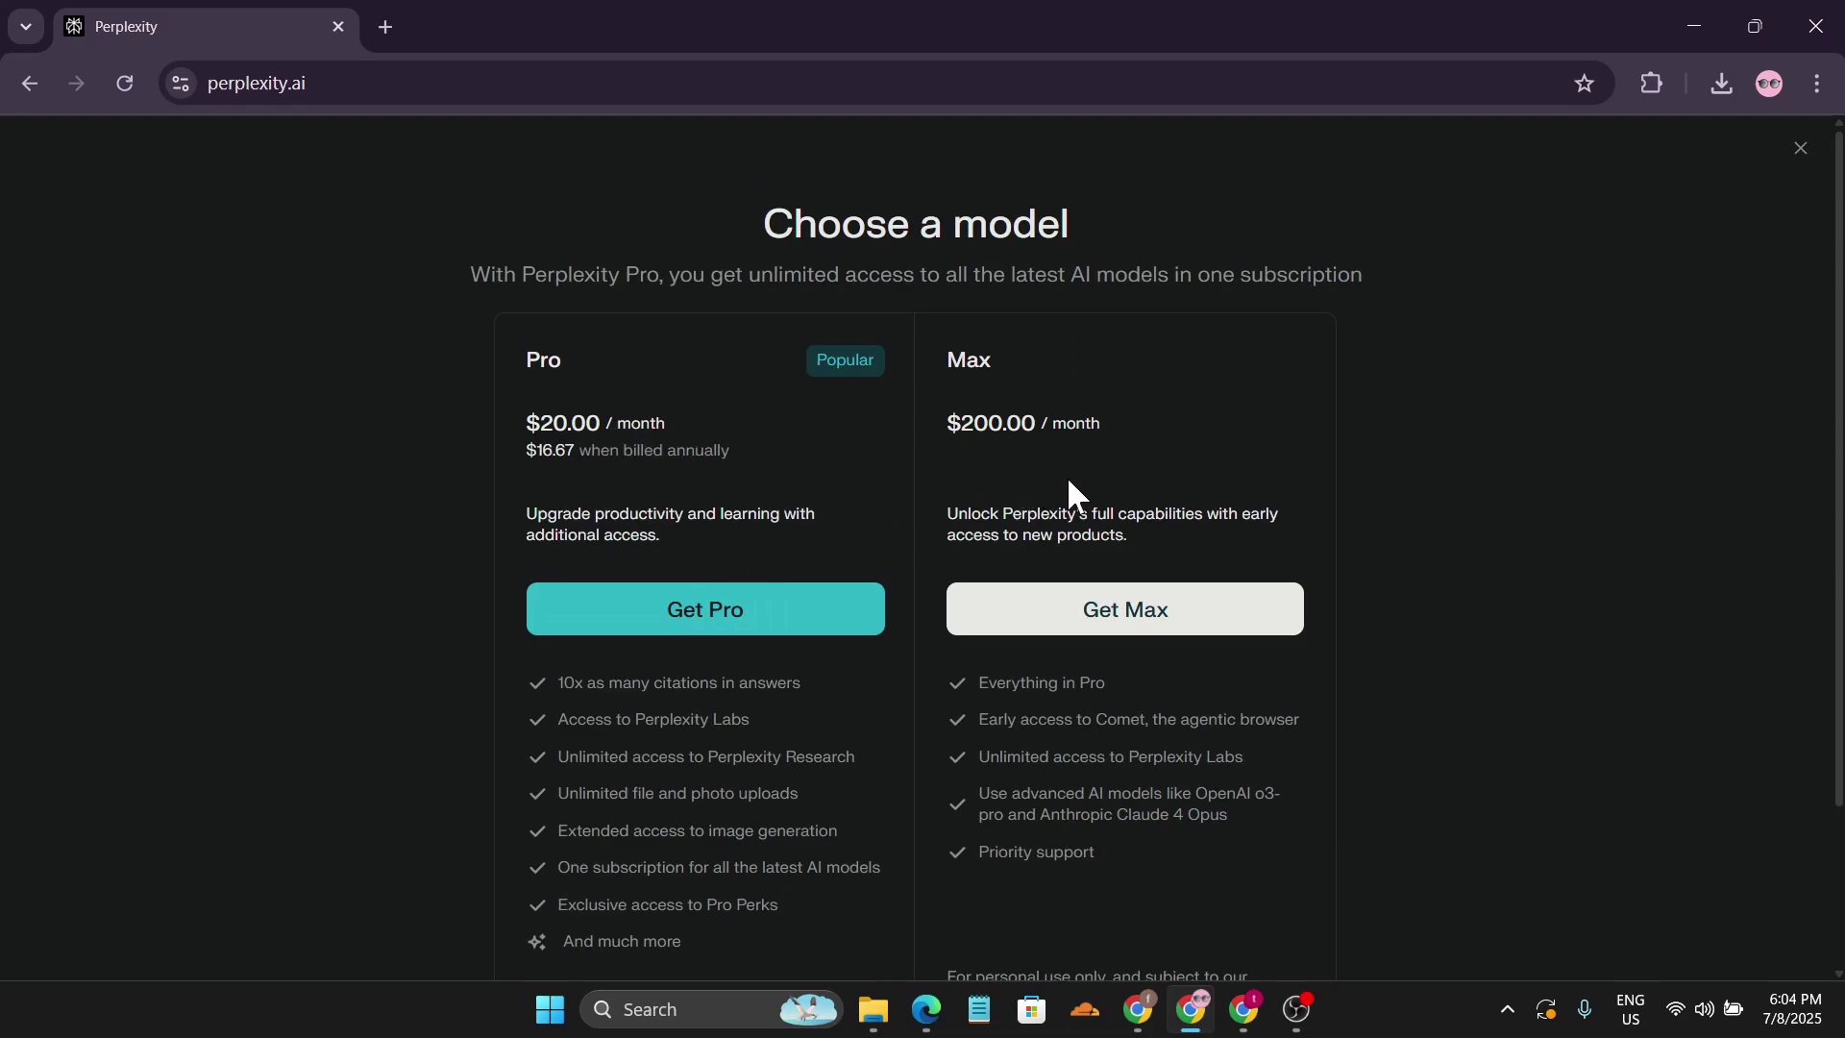
Look over the Pro $20/month and Max $200/month plans, then go back to the home page
{"action": "scroll", "coordinate": [999, 451], "scroll_direction": "down", "scroll_amount": 2}
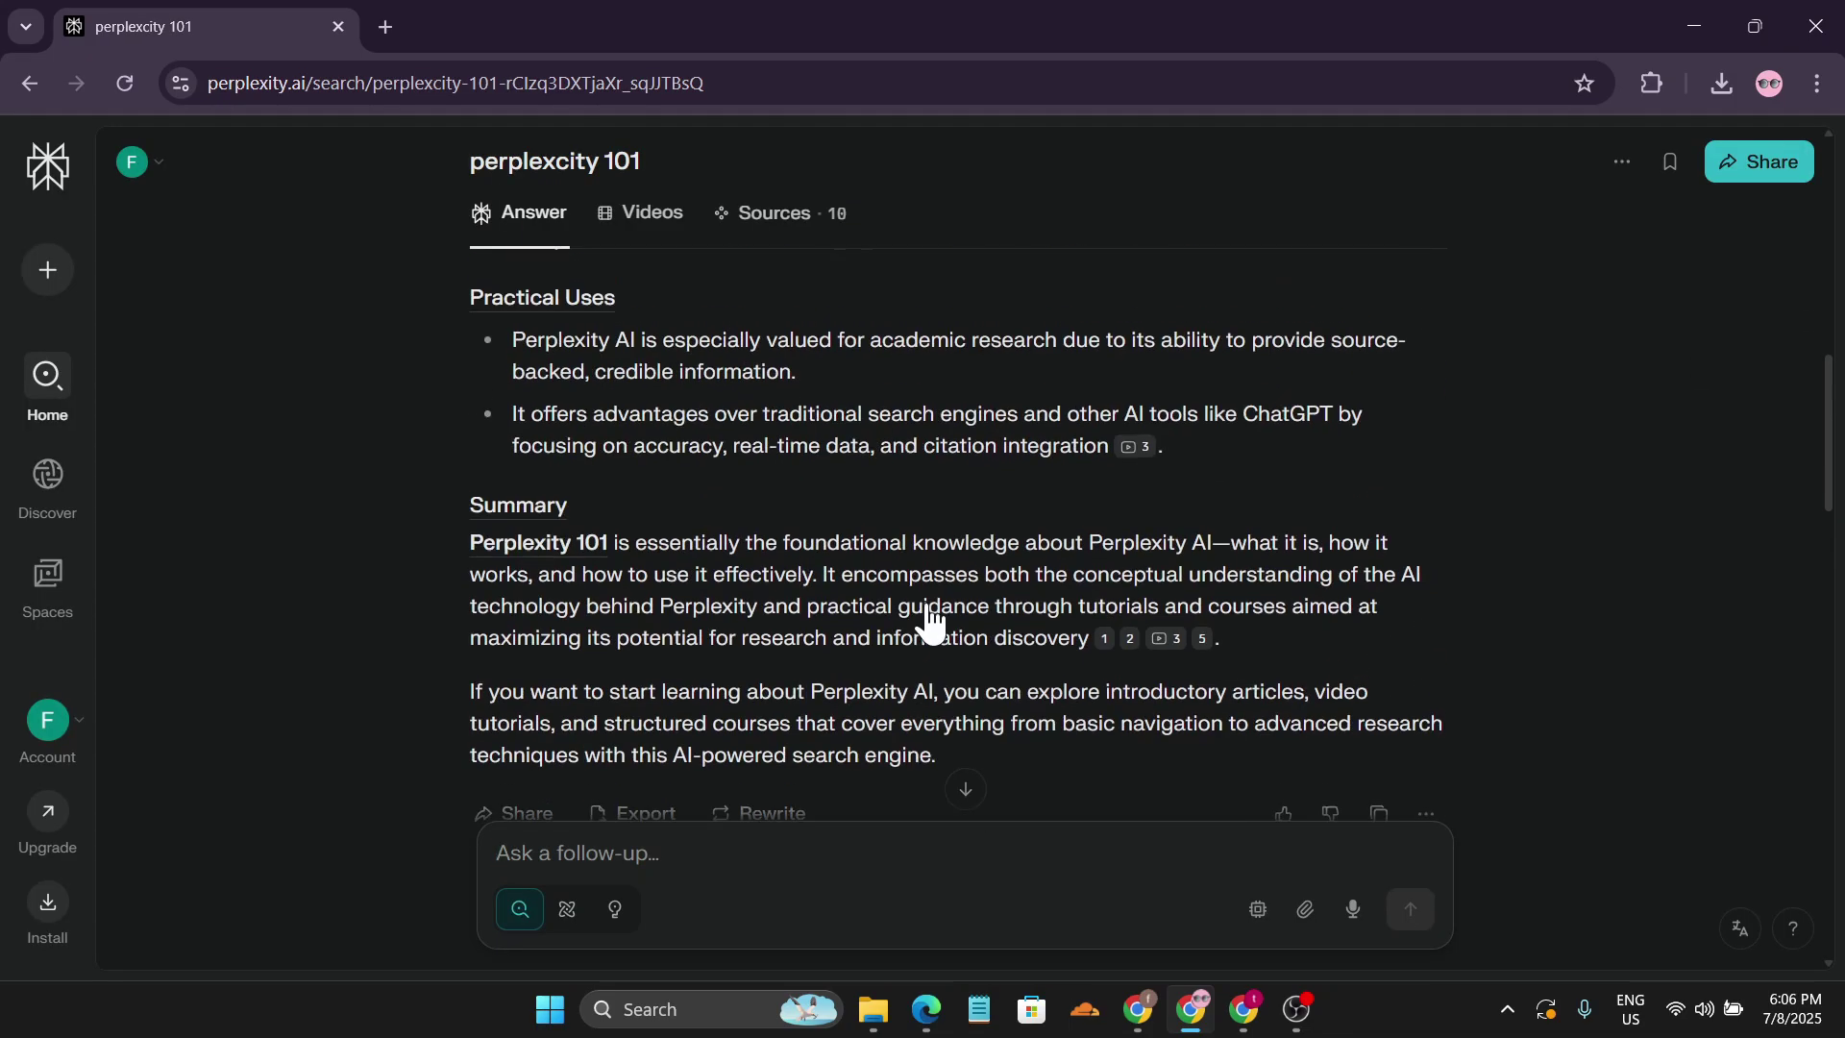
{"action": "scroll", "coordinate": [928, 615], "scroll_direction": "up", "scroll_amount": 10}
{"action": "scroll", "coordinate": [930, 605], "scroll_direction": "up", "scroll_amount": 3}
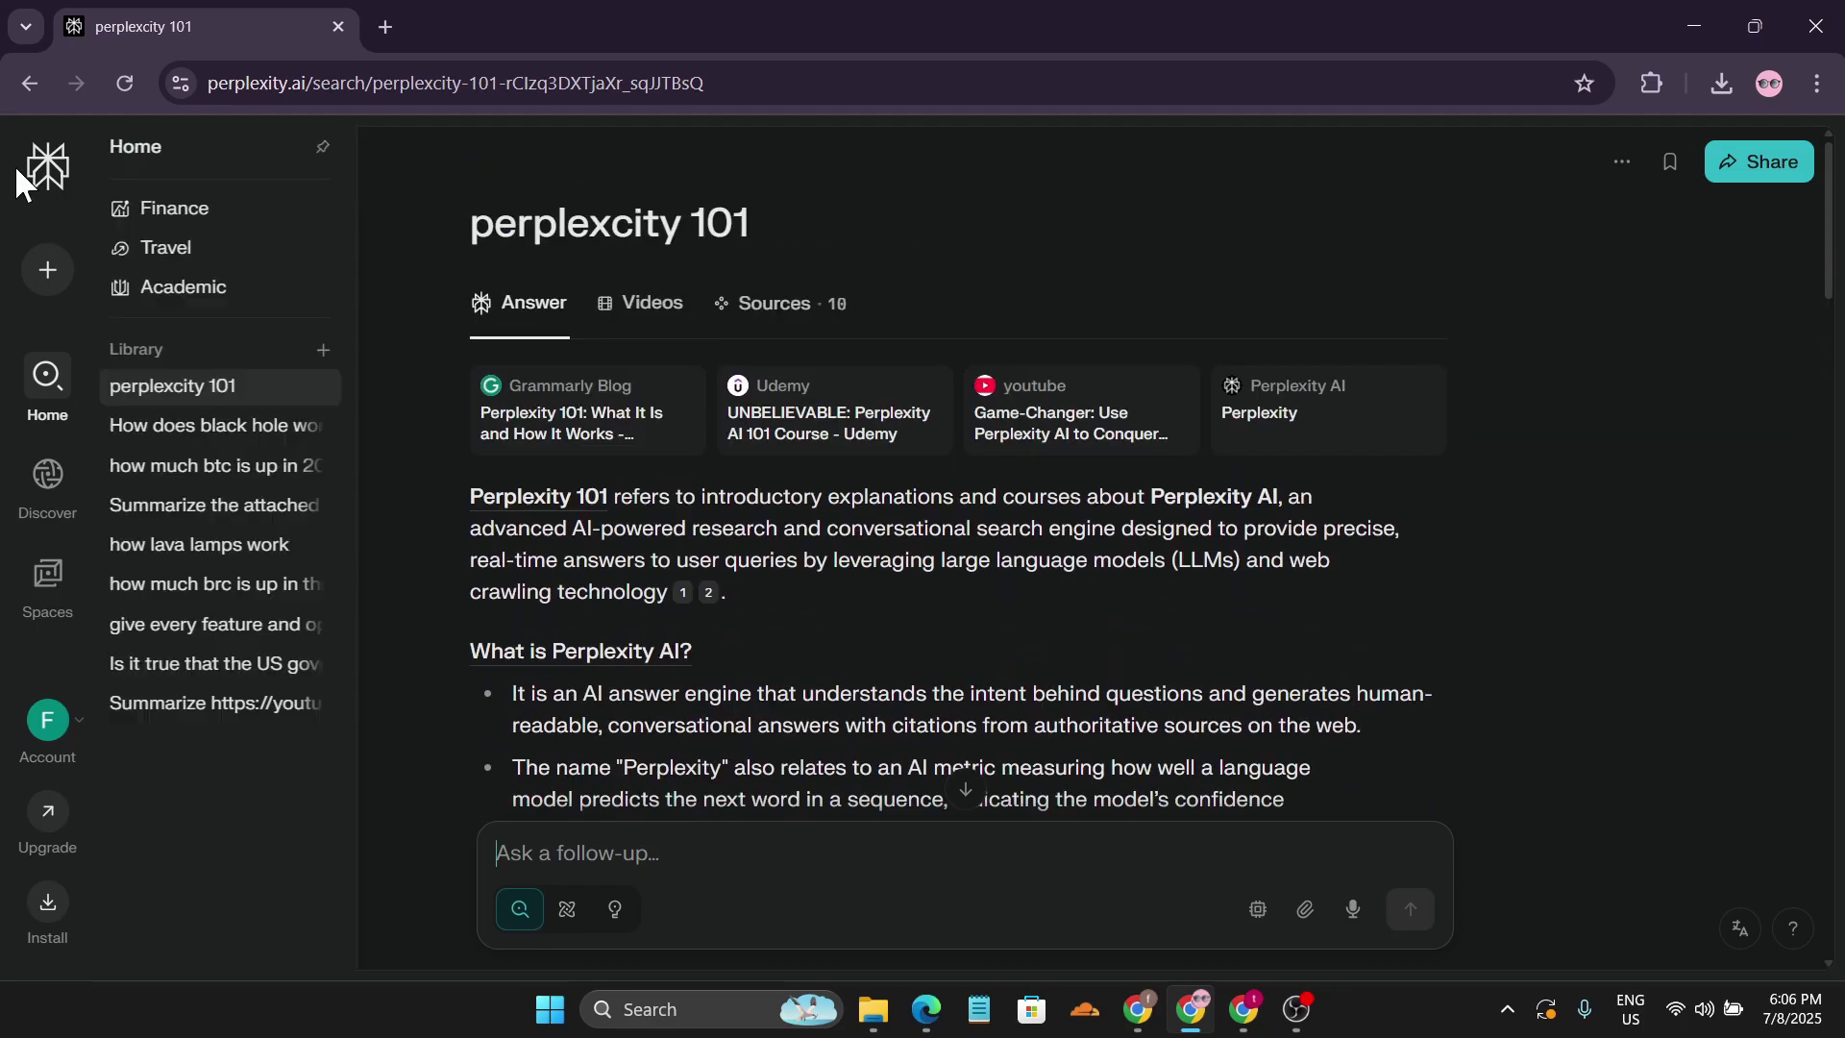
{"action": "left_click", "coordinate": [46, 165]}
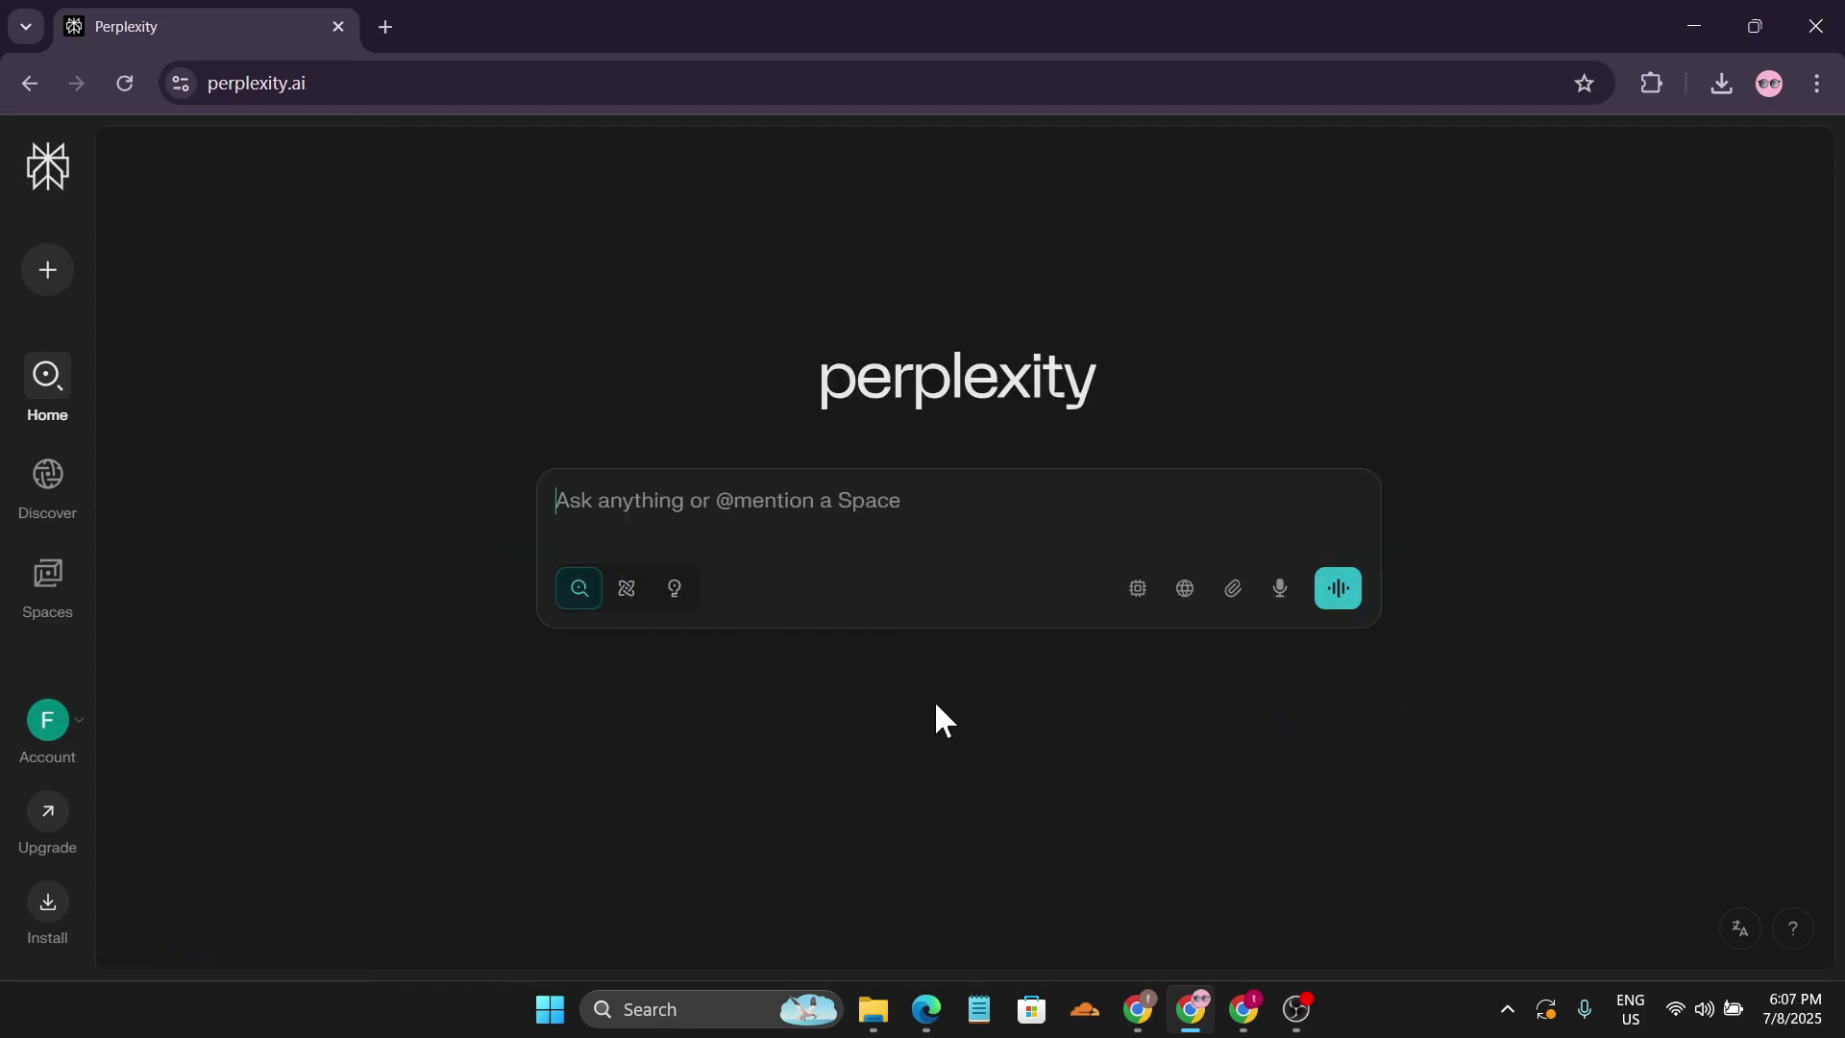